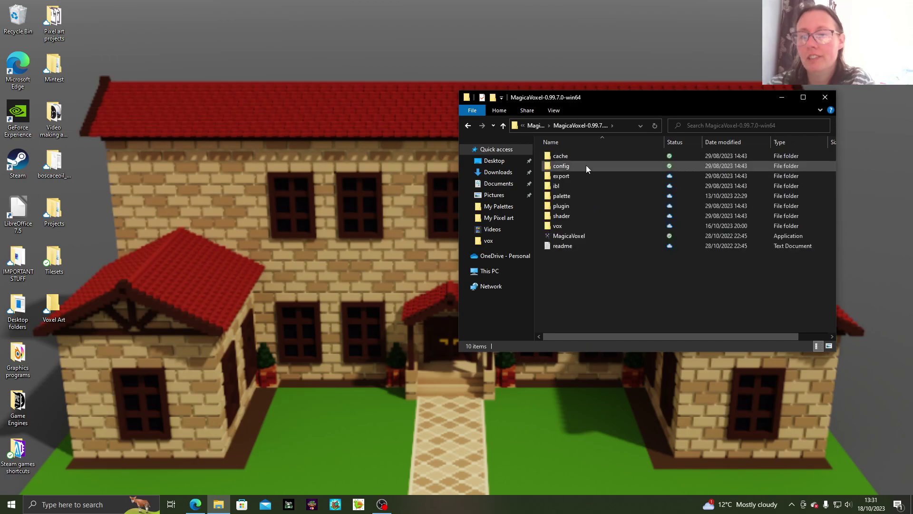
Step: Launch MagicaVoxel from its program folder in a maximized window and clear all voxels from the default model
left_click(586, 235)
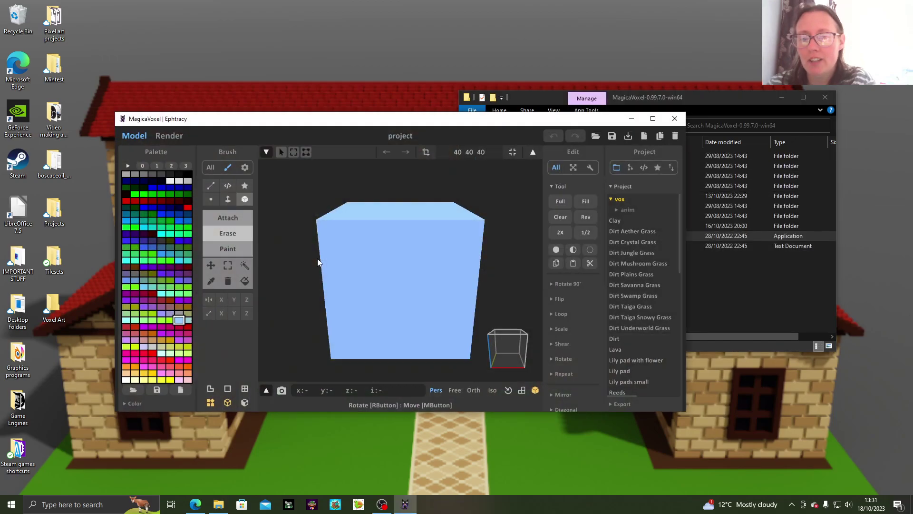
left_click(650, 118)
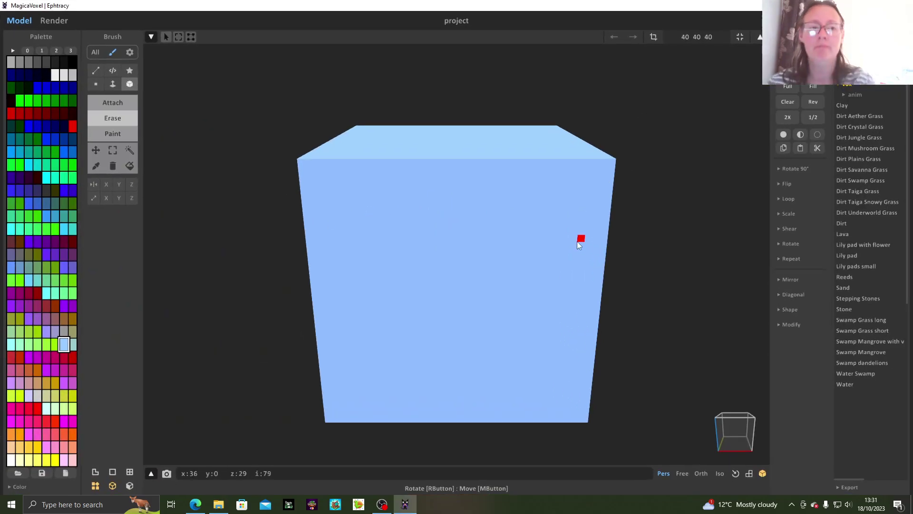
right_click_drag(589, 315, 563, 334)
key("Delete")
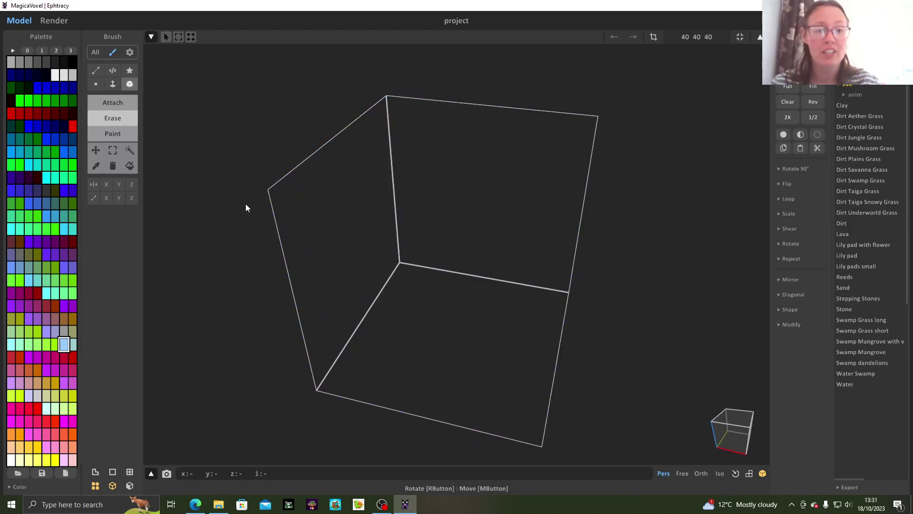
right_click_drag(280, 224, 428, 255)
Step: Discard the unsaved model and view the Dirt Plains Grass, Dirt and Dirt Aether Grass models from the project list
left_click(851, 160)
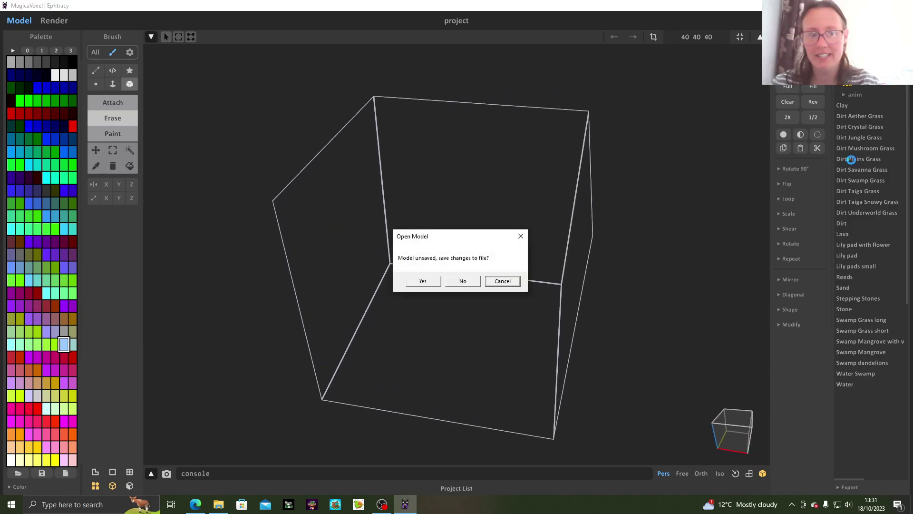
left_click(464, 284)
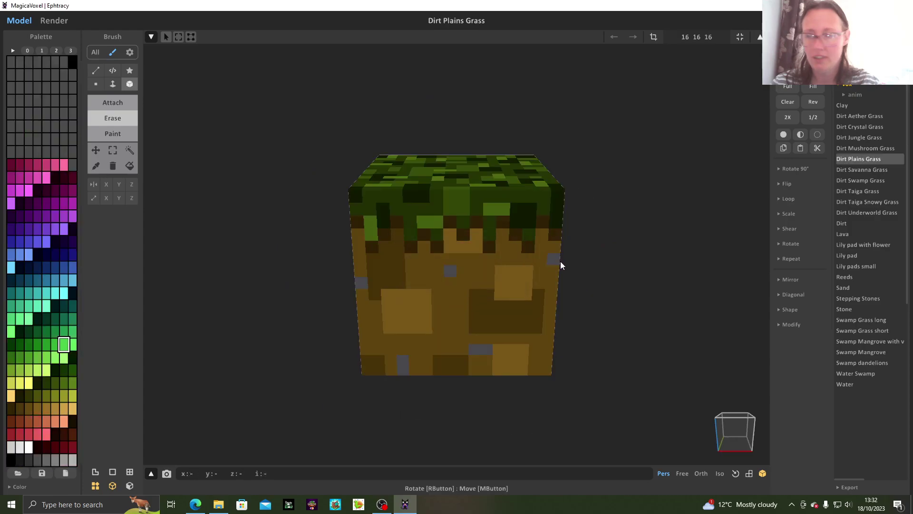
left_click(844, 224)
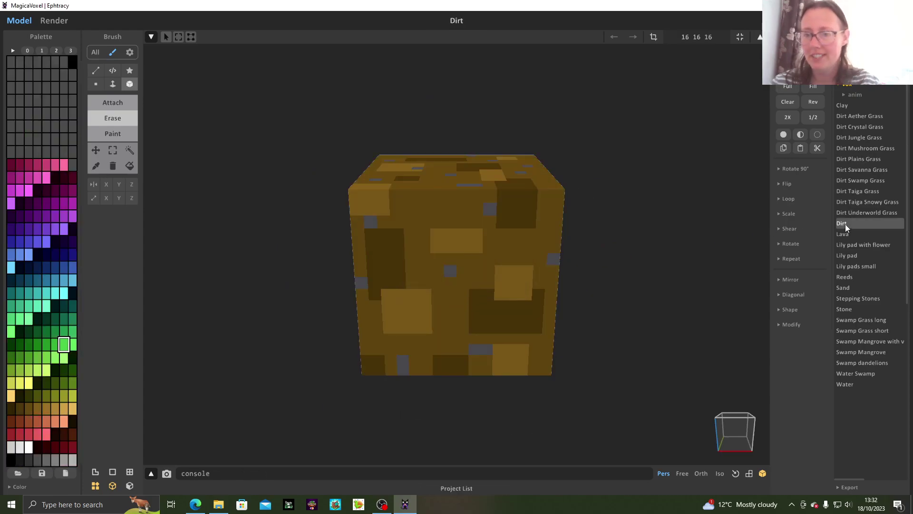
left_click(849, 160)
left_click(855, 117)
right_click_drag(619, 228, 649, 250)
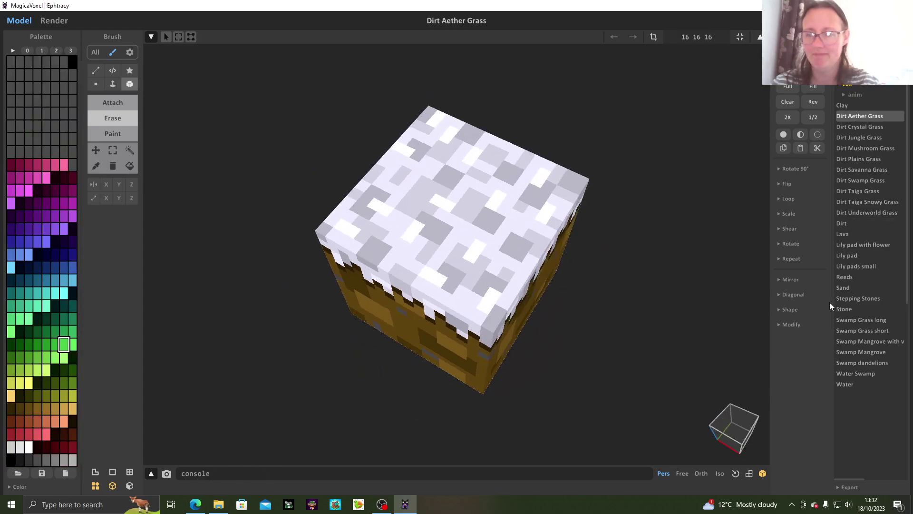
Step: View the Swamp Mangrove and Water Swamp models, and open the Swamp dandelions model
left_click(856, 341)
left_click(855, 352)
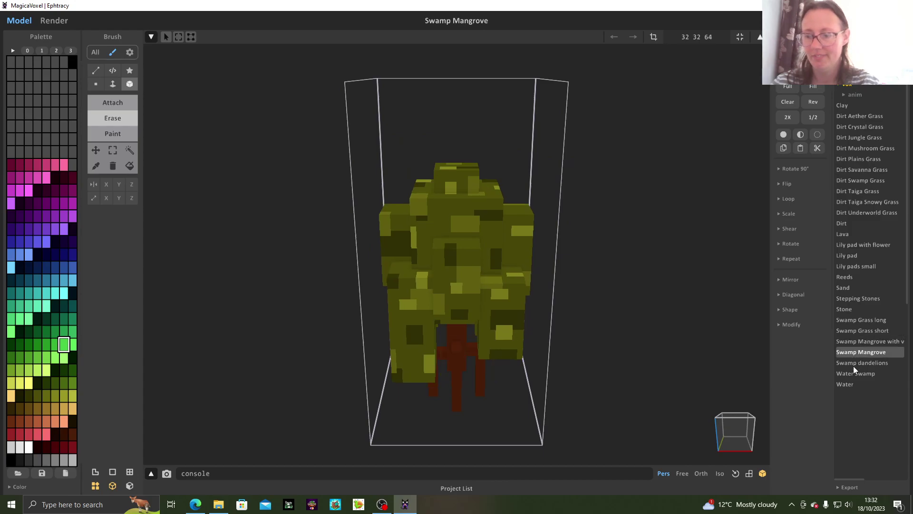
left_click(852, 372)
left_click(854, 361)
right_click_drag(699, 330, 683, 338)
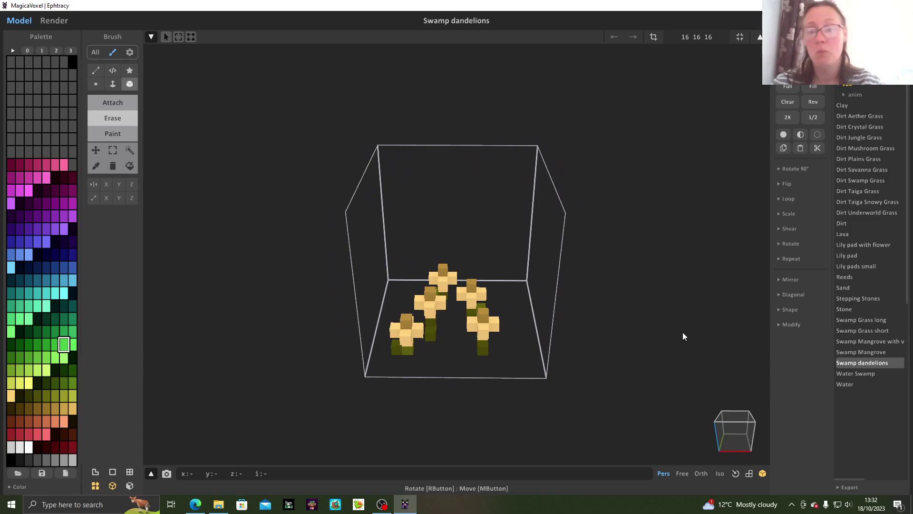
Step: Resize the Swamp dandelions model to 32 32 32 and delete all of its voxels
left_click_drag(714, 37, 681, 37)
type("32 32 32")
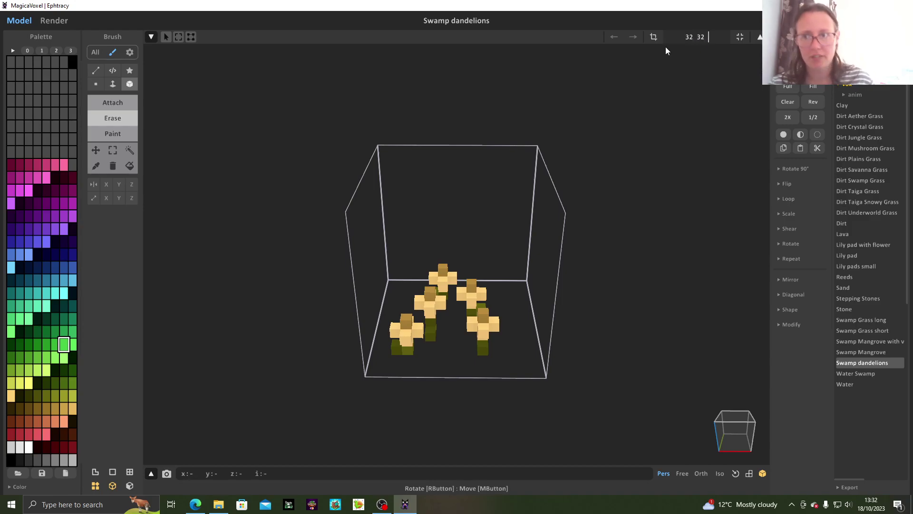
key("Return")
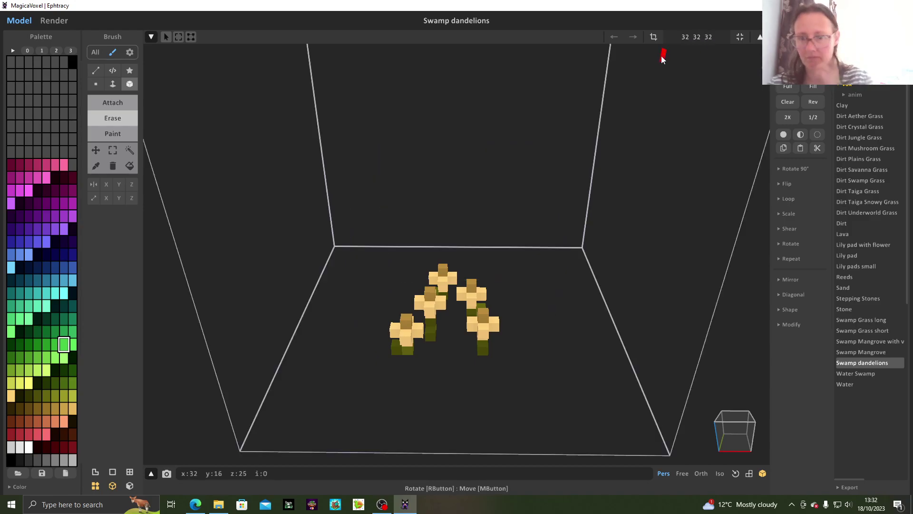
scroll(592, 198, "down", 3)
scroll(591, 196, "down", 2)
right_click_drag(591, 197, 589, 209)
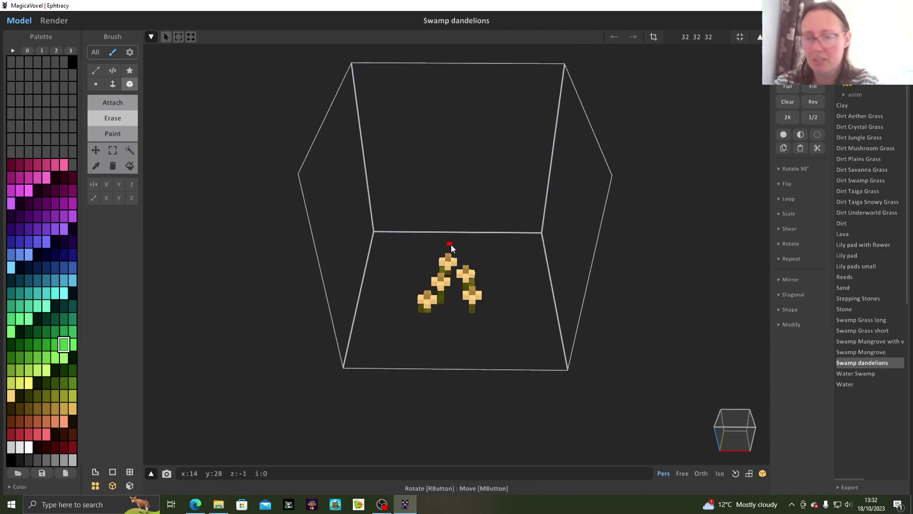
key("Delete")
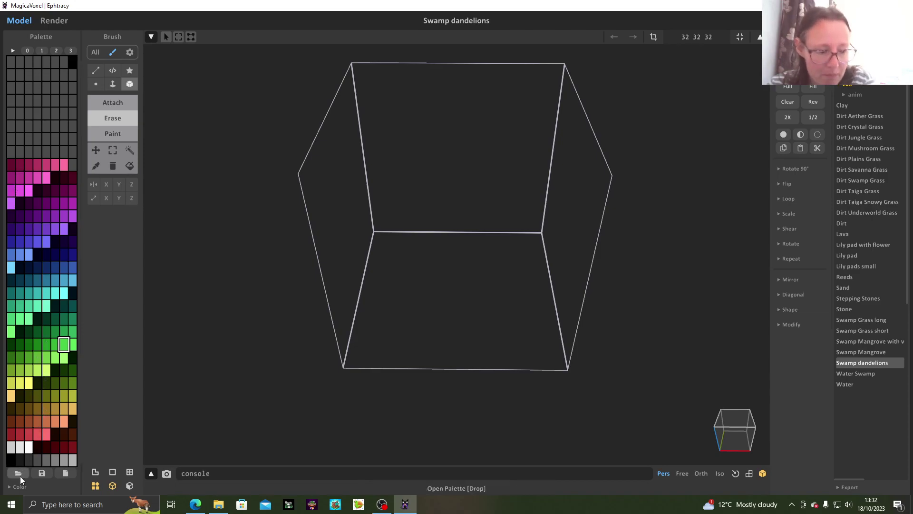
mouse_move(404, 380)
right_mouse_down()
mouse_move(392, 389)
mouse_move(431, 387)
mouse_move(409, 380)
right_mouse_up()
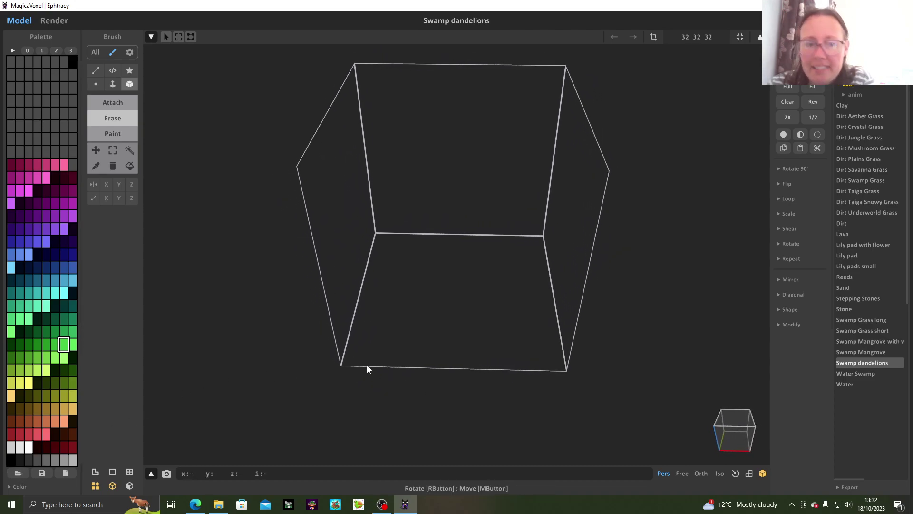
right_click_drag(526, 346, 493, 340)
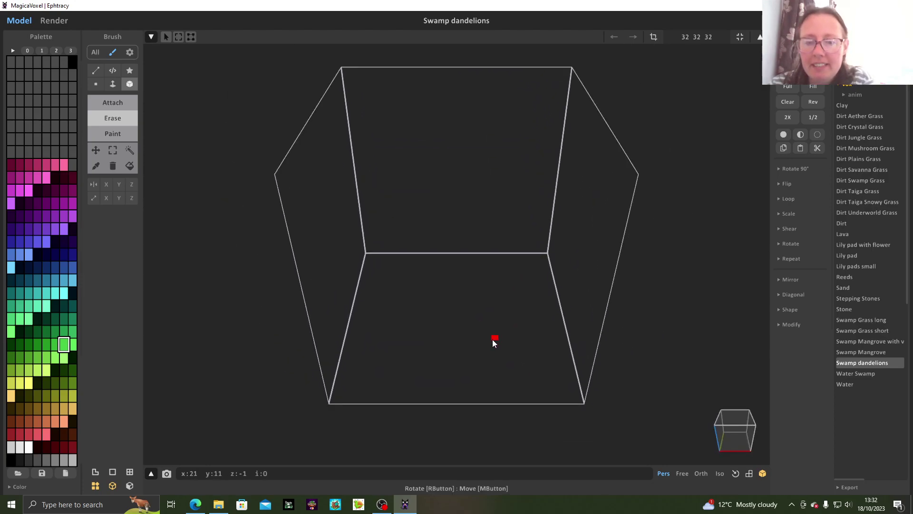
Step: Choose the very dark brown palette colour and turn on the grid and edge display for the model space
left_click(74, 423)
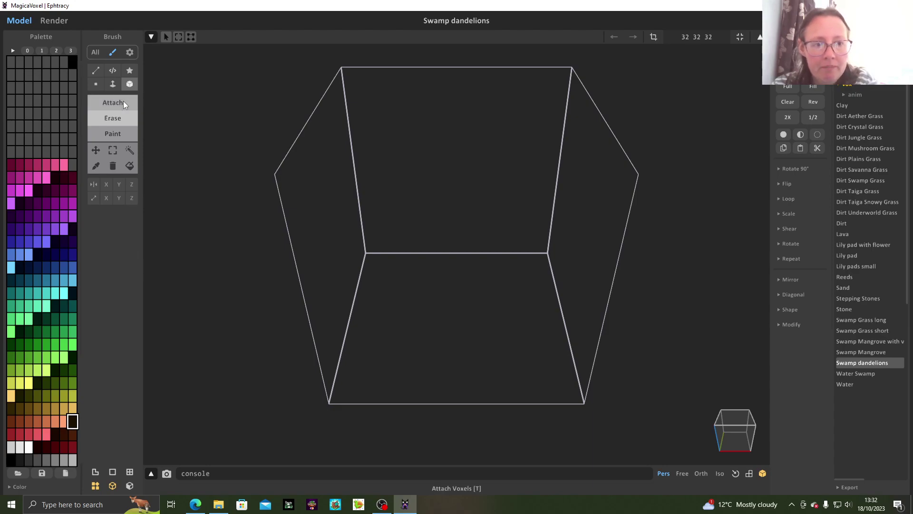
left_click(129, 52)
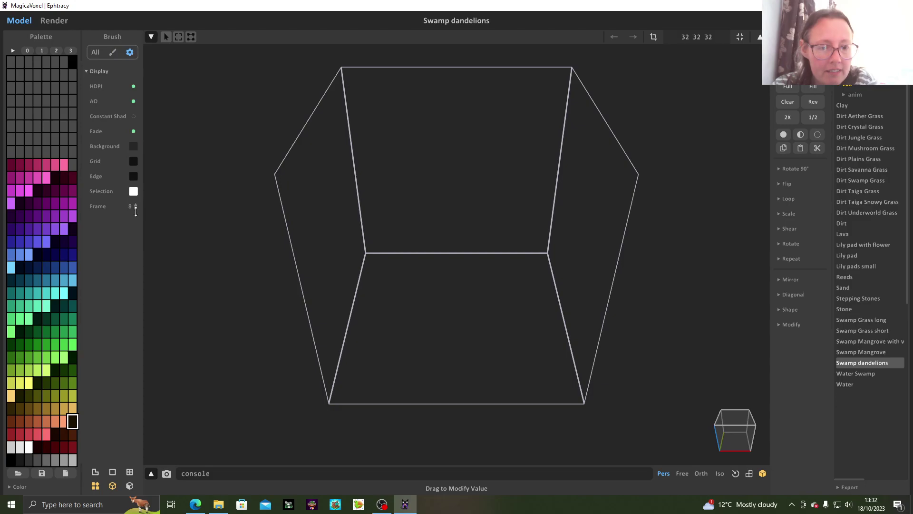
left_click(130, 472)
left_click(114, 474)
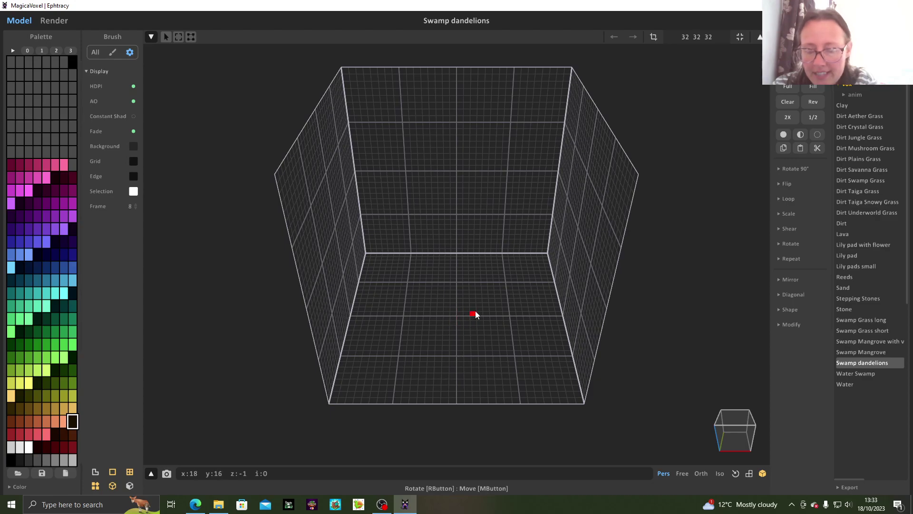
right_click_drag(473, 306, 473, 337)
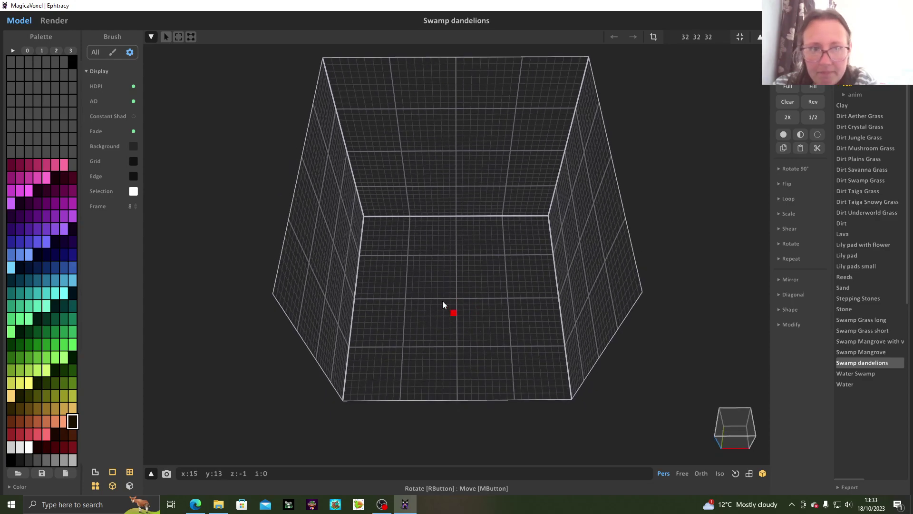
Step: Attach a dark brown 16 by 16 voxel square, one voxel thick, centred on the floor of the model space
left_click(98, 53)
left_click(127, 106)
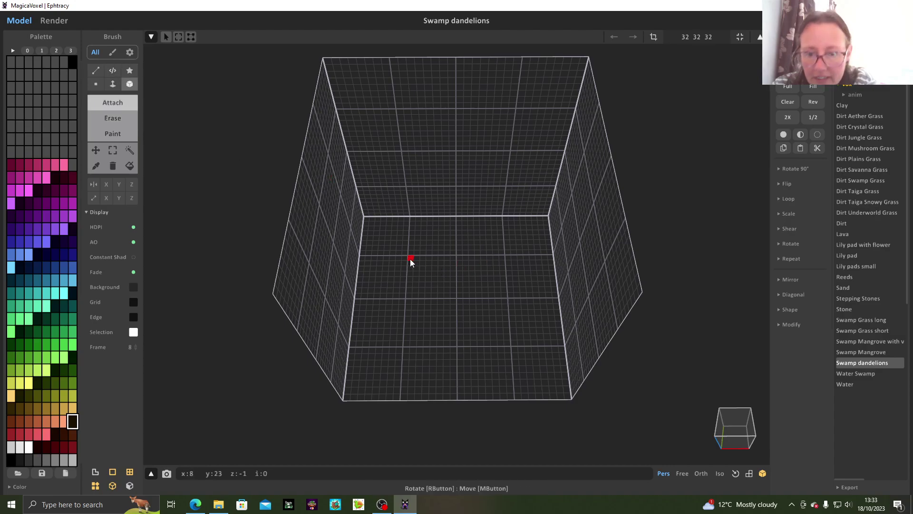
left_click_drag(410, 259, 509, 341)
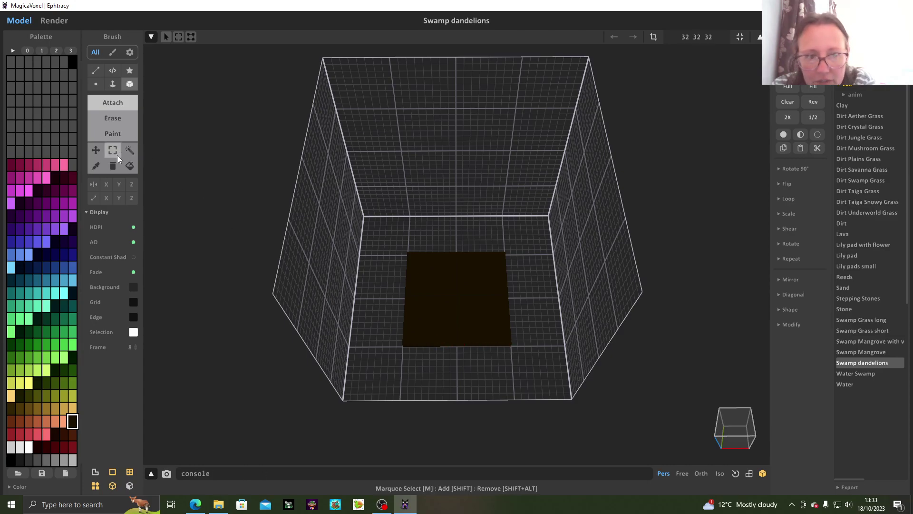
Step: Round the square's two far corners by erasing five voxels along each edge and stair-stepping the voxels inside
left_click(106, 117)
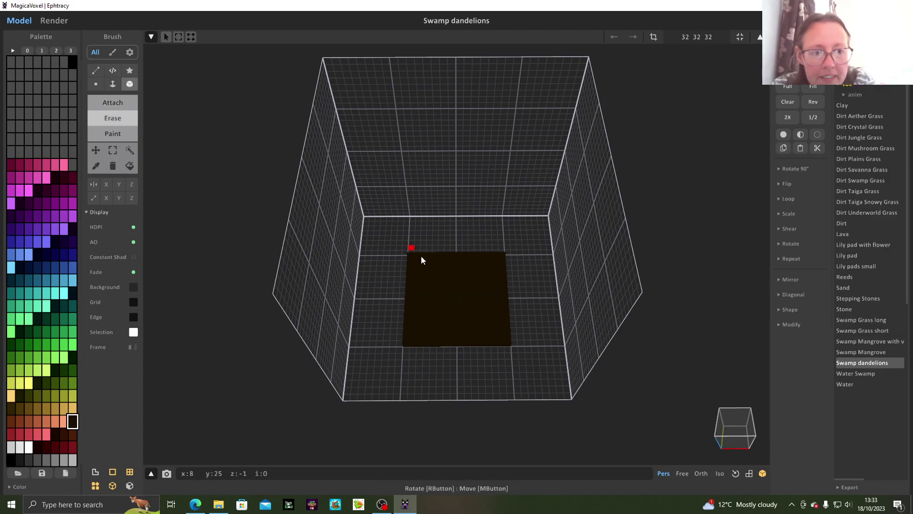
right_click_drag(459, 299, 460, 351)
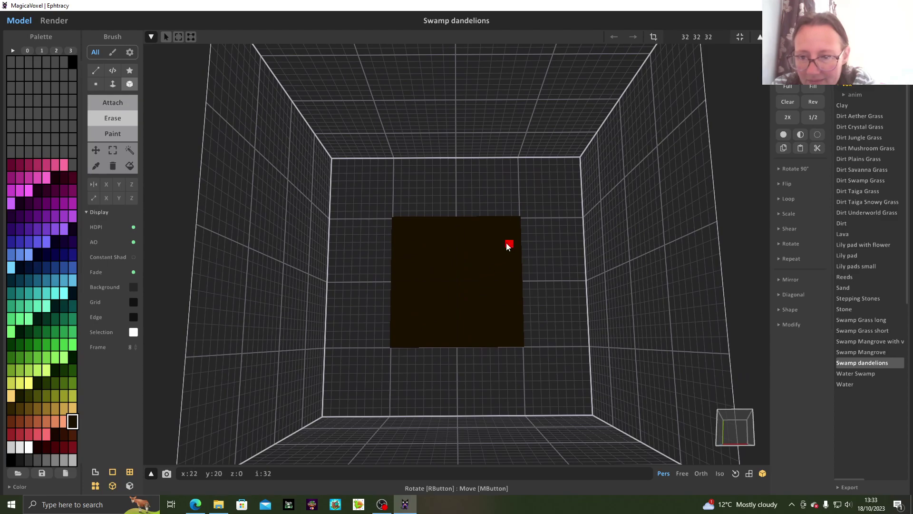
left_click_drag(486, 221, 516, 227)
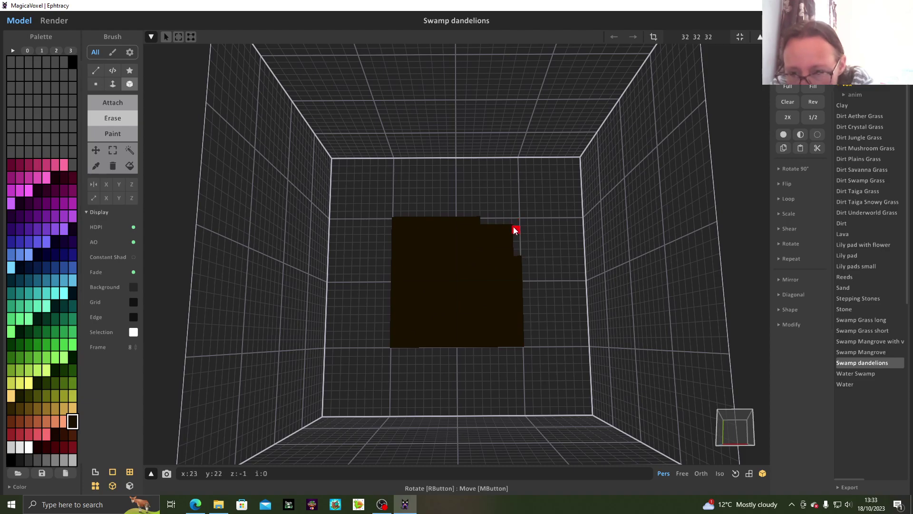
left_click(503, 229)
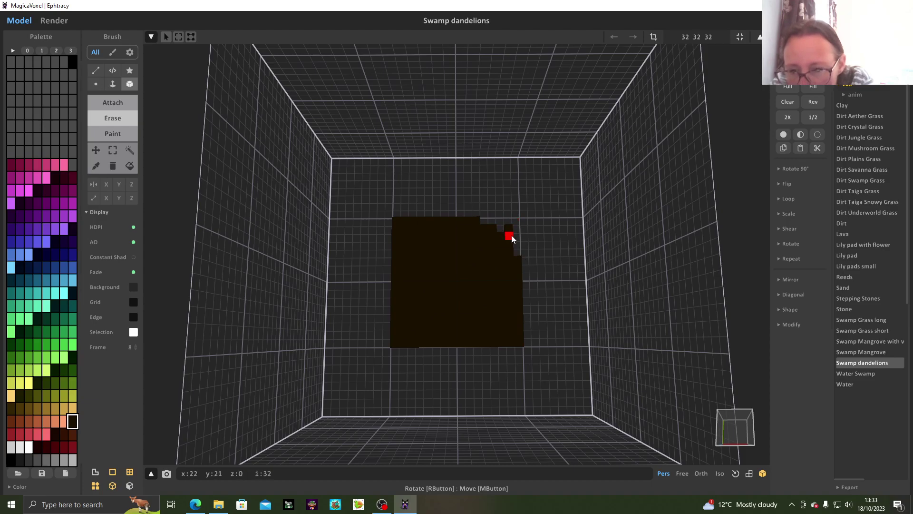
left_click(509, 234)
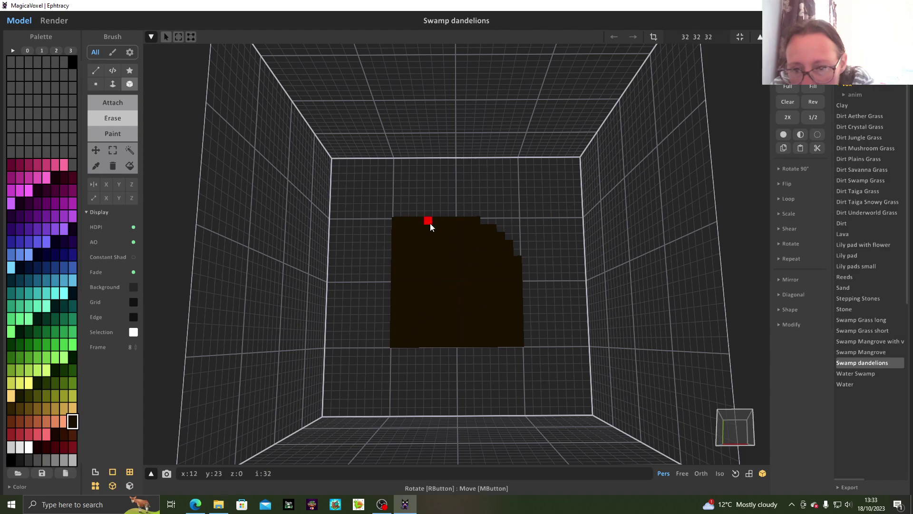
left_click_drag(430, 224, 397, 224)
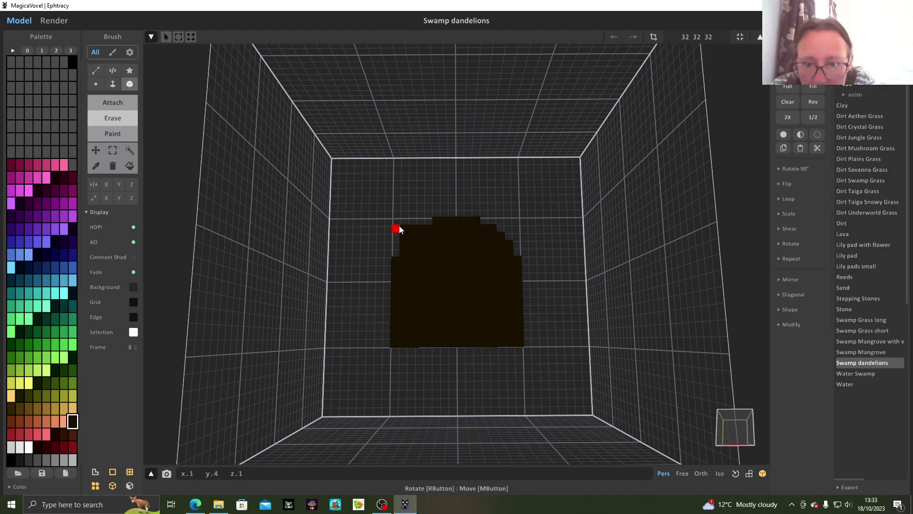
left_click_drag(412, 229, 405, 231)
left_click(405, 237)
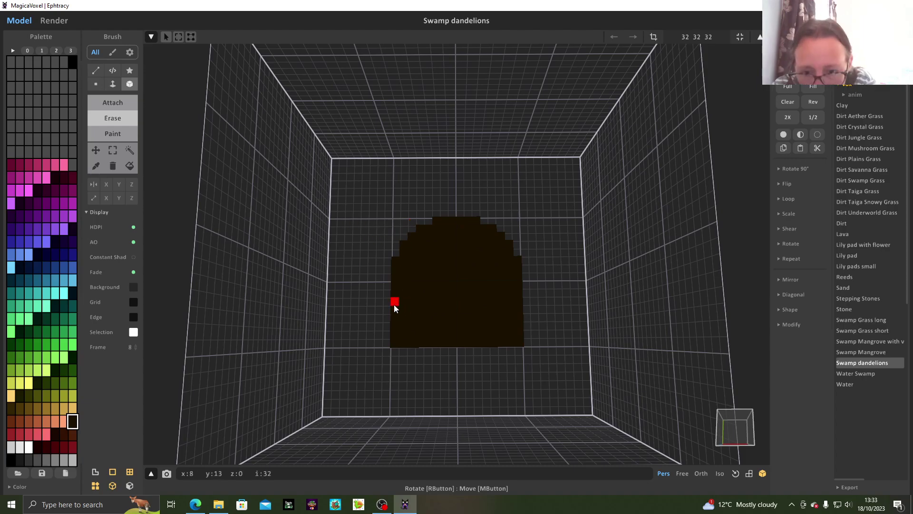
Step: Round the square's two near corners by erasing matching stair-steps, re-attaching one over-erased voxel on the near edge
left_click_drag(394, 334, 395, 343)
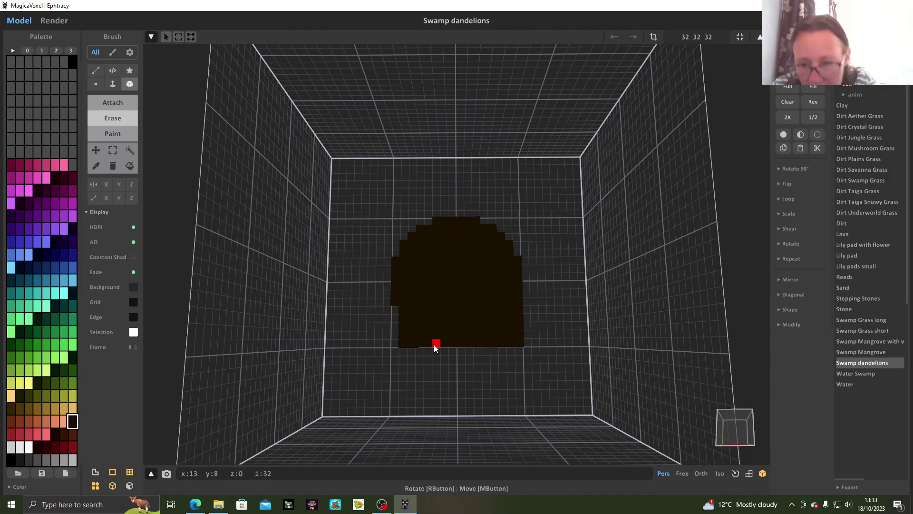
left_click_drag(401, 336, 402, 337)
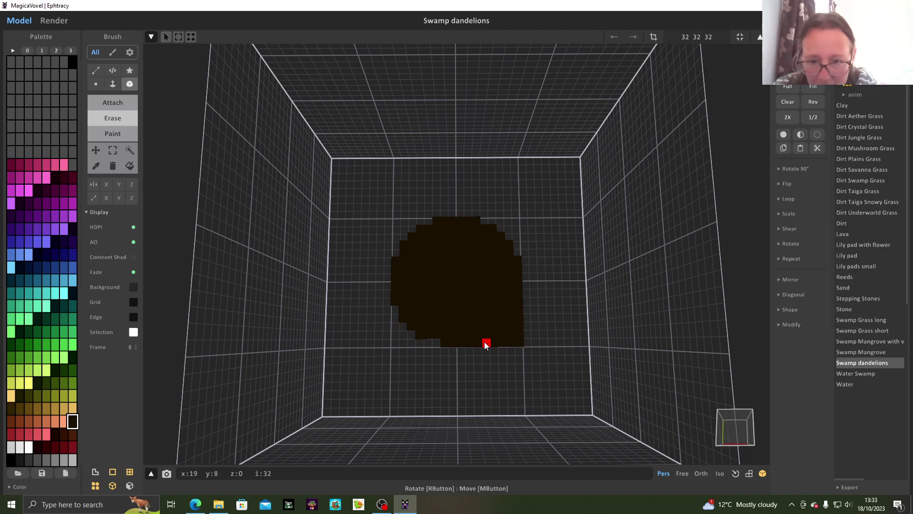
left_click(113, 103)
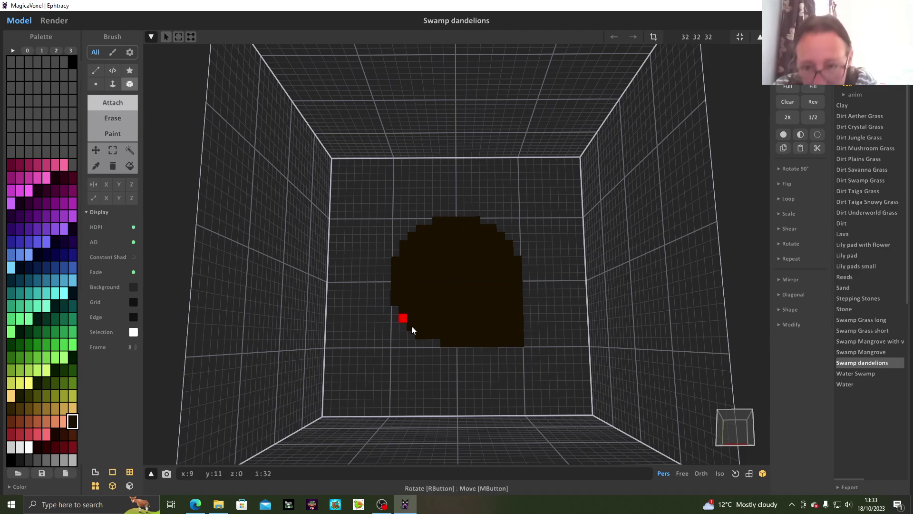
left_click(439, 344)
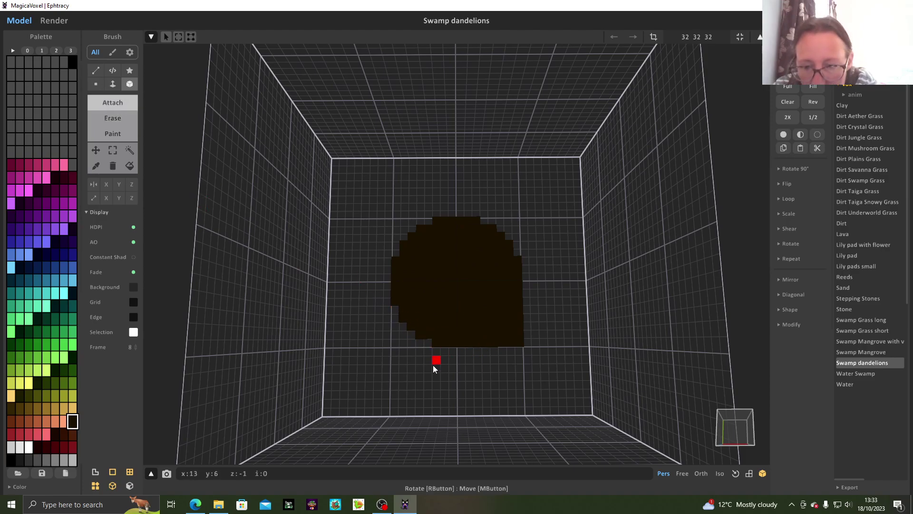
left_click(124, 117)
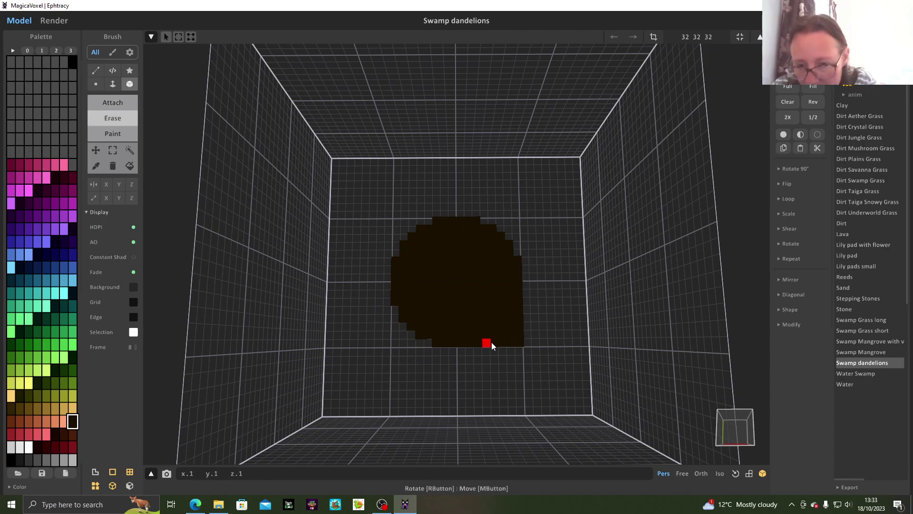
left_click_drag(521, 309, 521, 335)
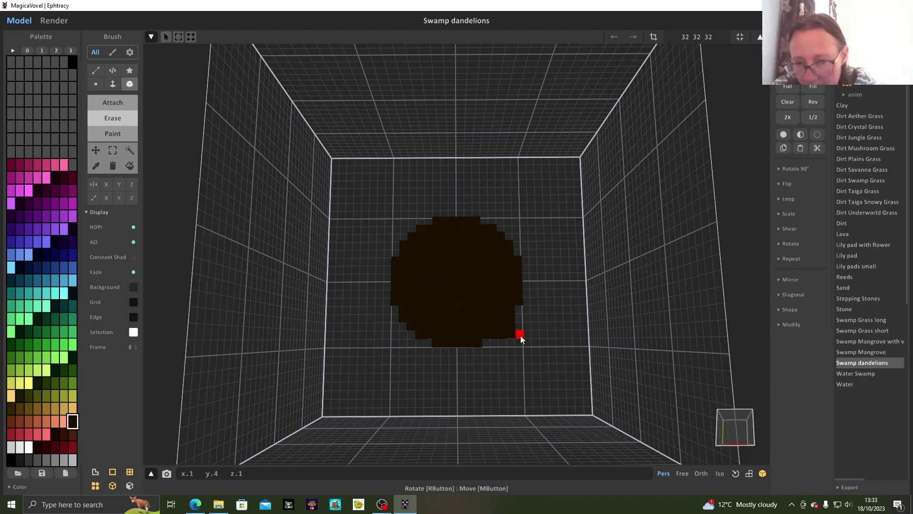
mouse_move(511, 328)
right_mouse_down()
mouse_move(544, 371)
mouse_move(536, 314)
mouse_move(542, 356)
mouse_move(538, 341)
right_mouse_up()
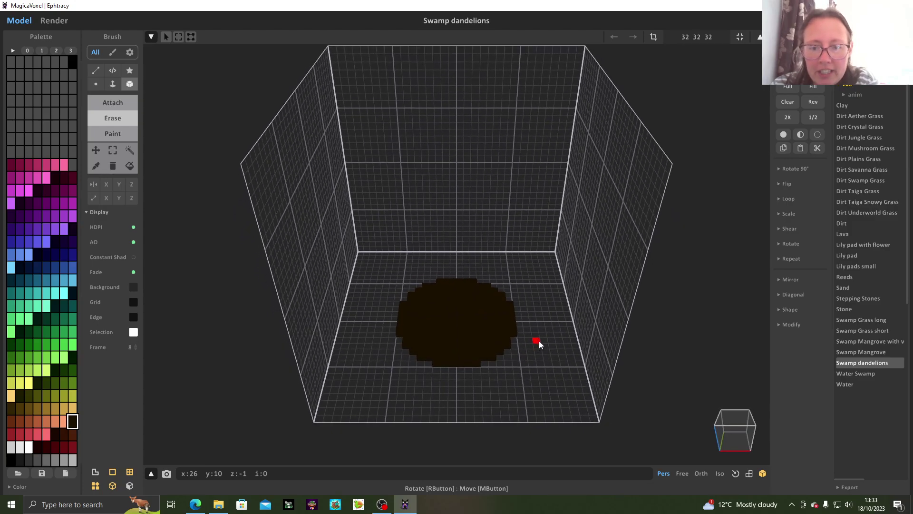
Step: Recolour the whole disc with the very dark reddish-brown palette colour 22, and choose the medium reddish-brown colour 25 for painting
left_click(118, 85)
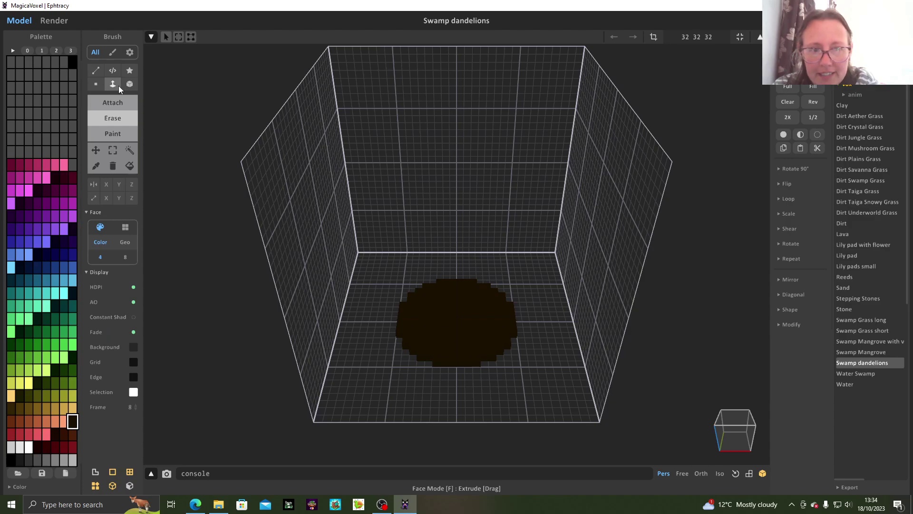
right_click_drag(391, 236, 393, 272)
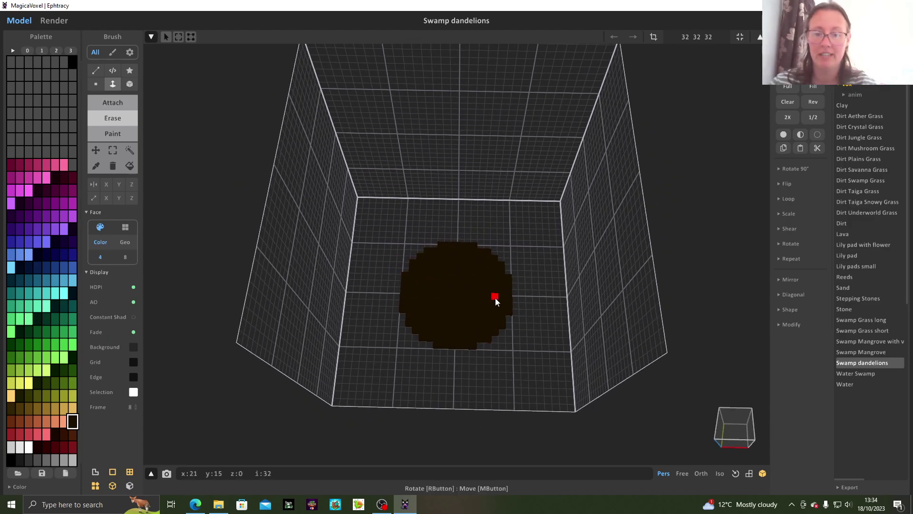
mouse_move(504, 324)
right_mouse_down()
mouse_move(513, 347)
mouse_move(507, 307)
right_mouse_up()
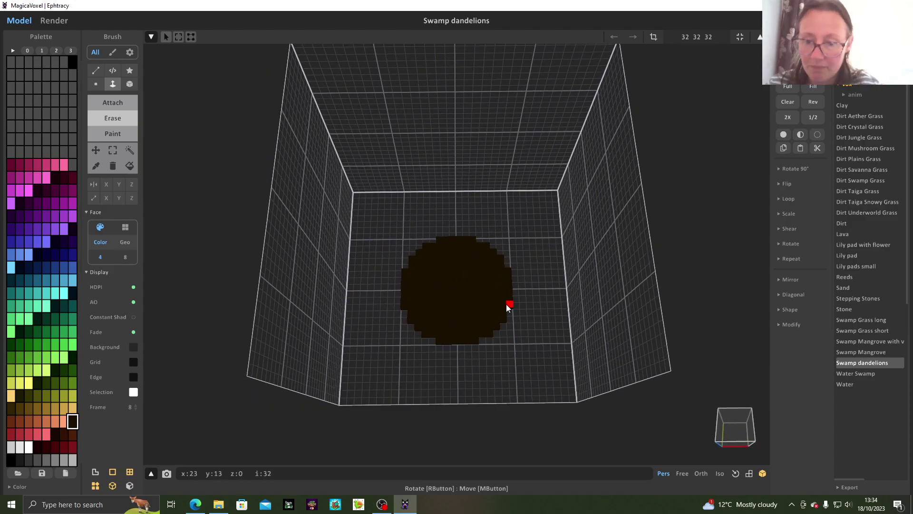
scroll(507, 309, "up", 4)
middle_click_drag(504, 313, 493, 285)
right_click_drag(503, 382, 503, 384)
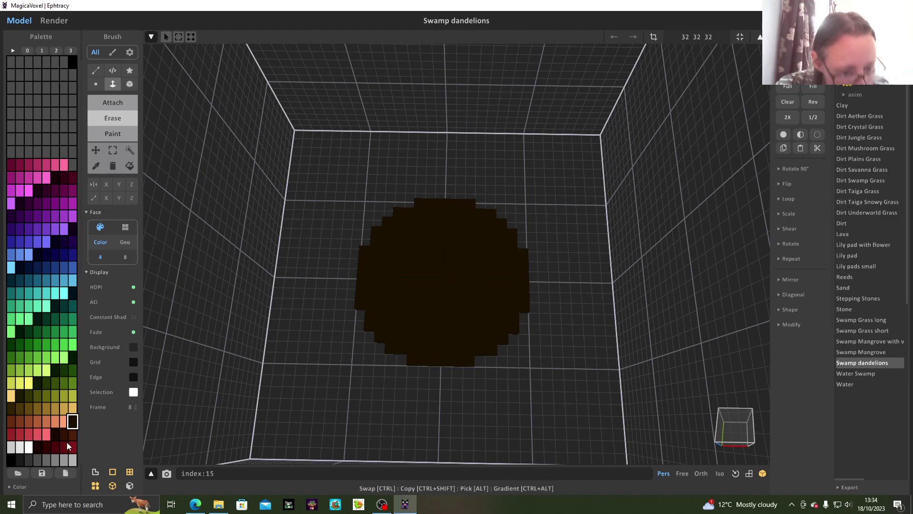
left_click(130, 166)
left_click(492, 305)
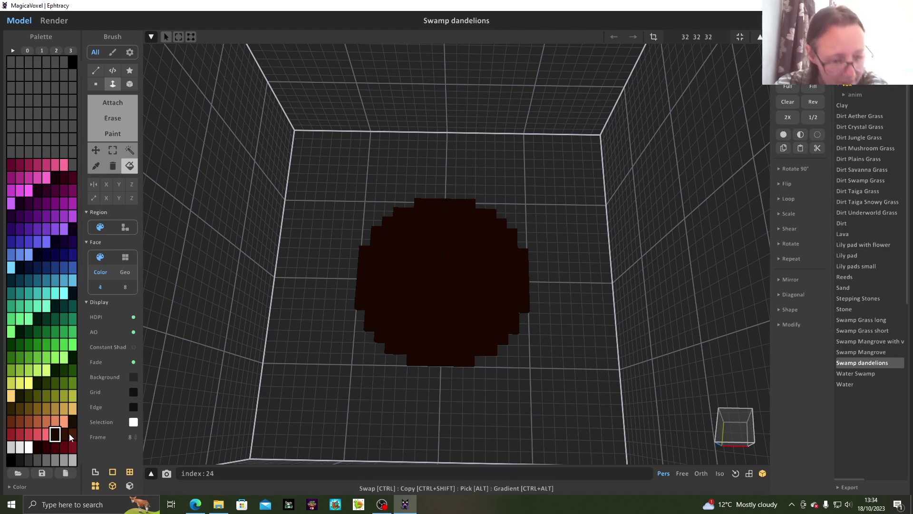
left_click(11, 422)
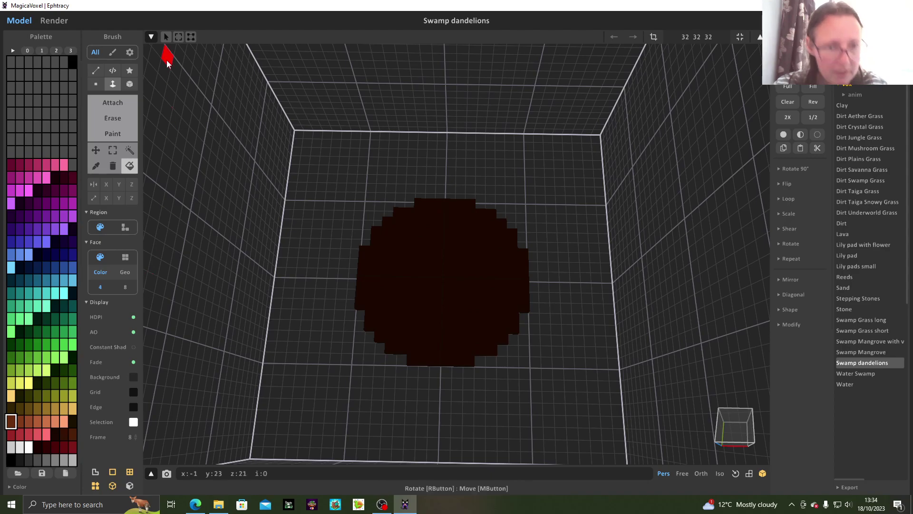
left_click(112, 120)
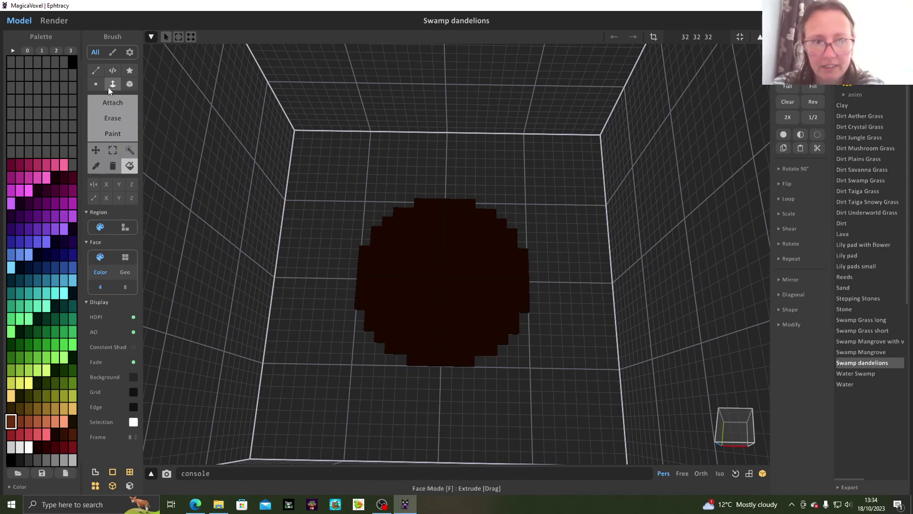
left_click(96, 83)
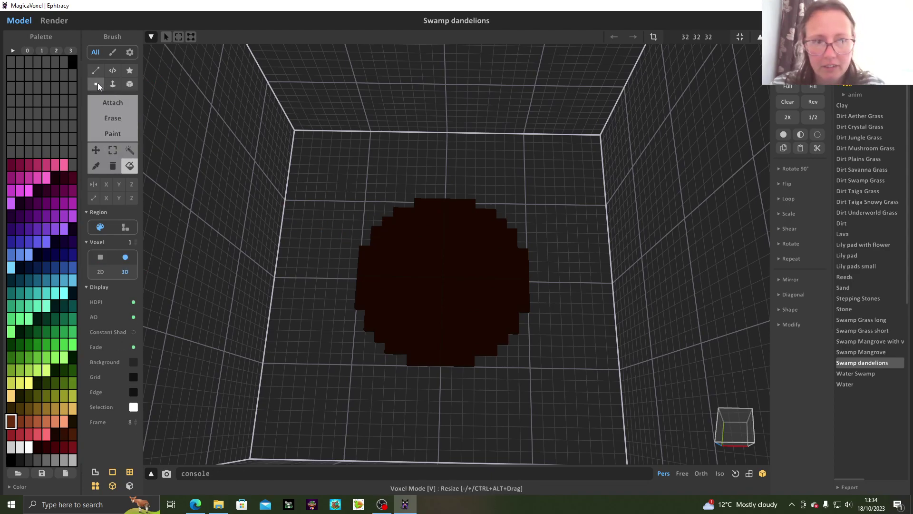
left_click(428, 216)
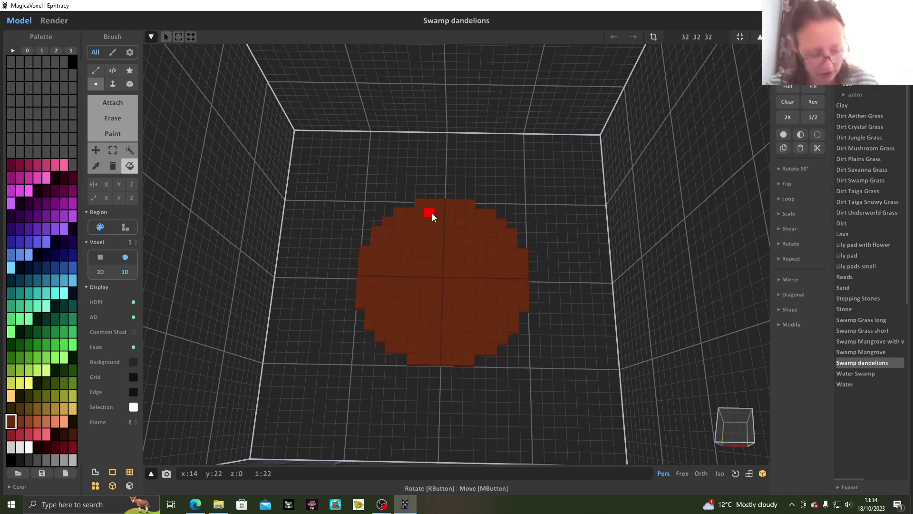
key("ctrl+z")
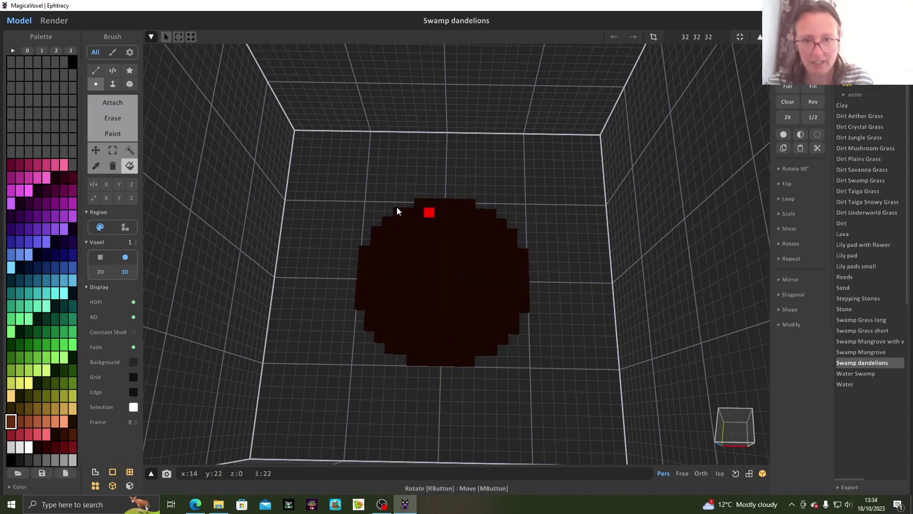
left_click(126, 84)
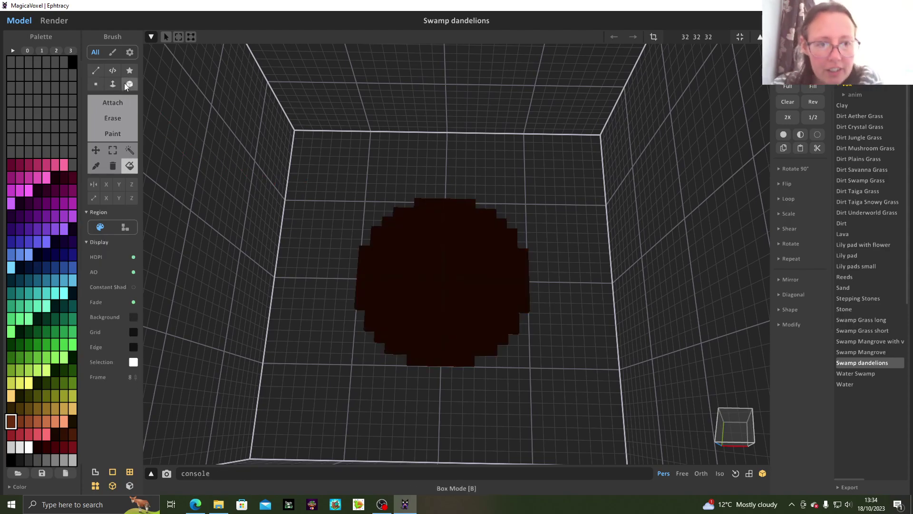
left_click(434, 212)
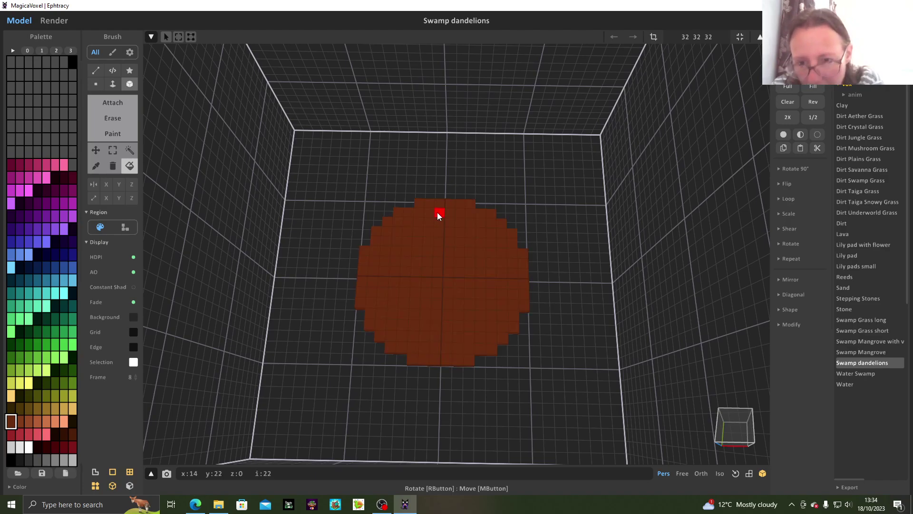
key("ctrl+z")
Step: Paint a one-voxel-wide ring in reddish brown just inside the disc's edge, leaving a dark rim one voxel wide around it
left_click(96, 84)
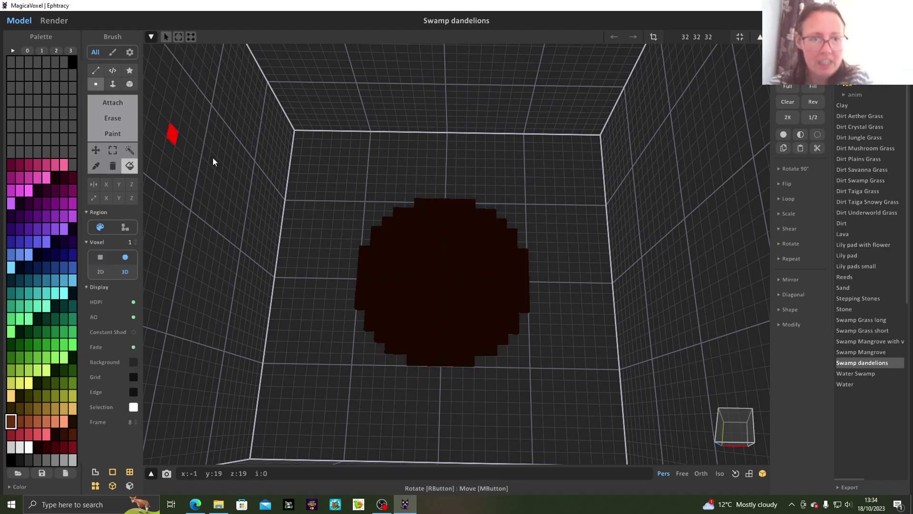
left_click(438, 219)
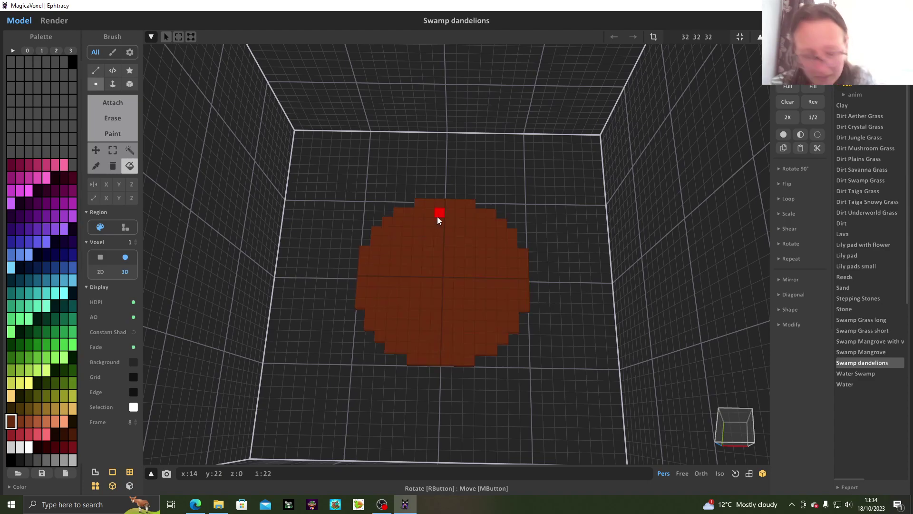
key("ctrl+z")
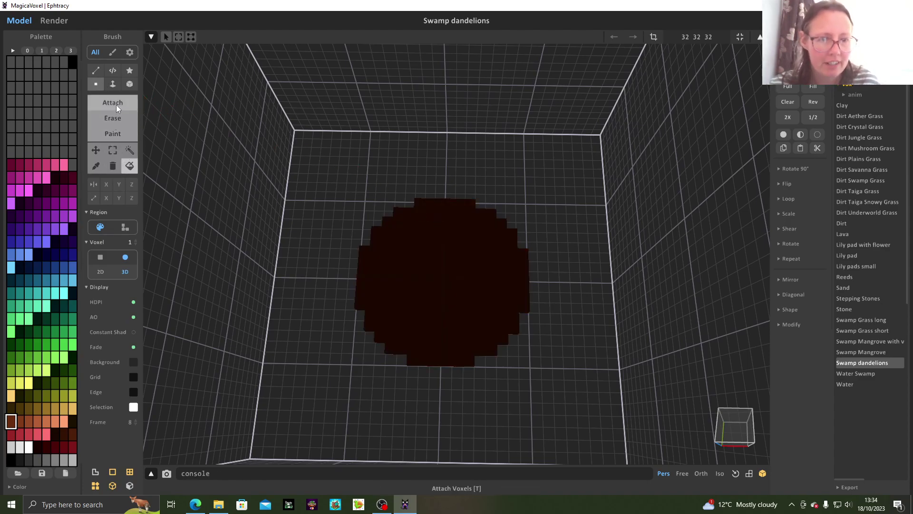
left_click(114, 134)
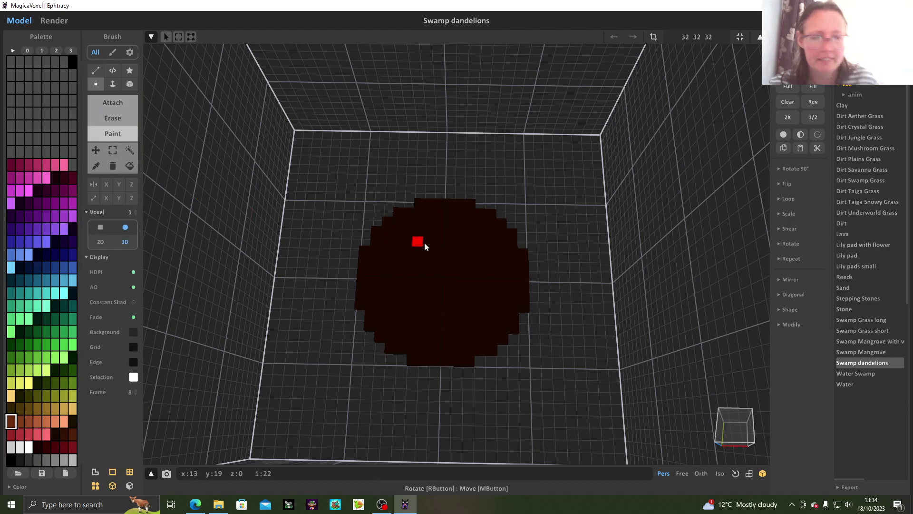
left_click_drag(429, 218, 463, 217)
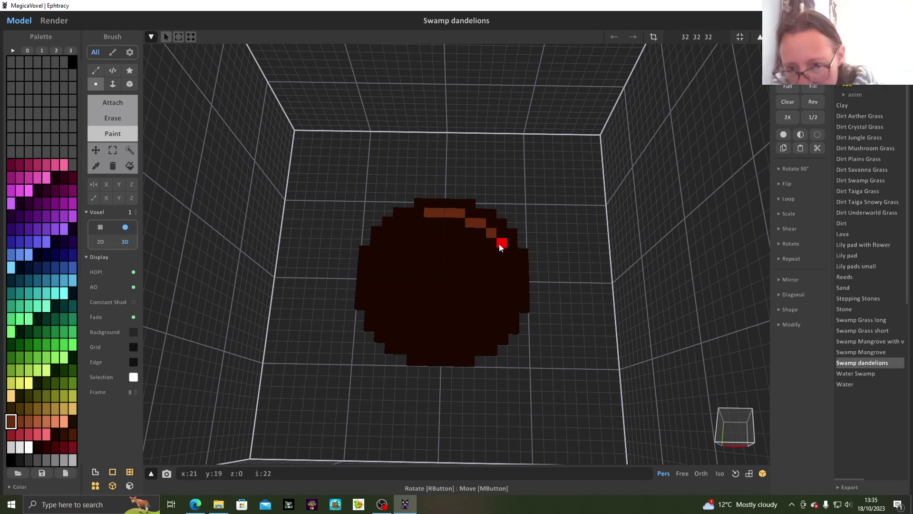
left_click_drag(500, 248, 507, 270)
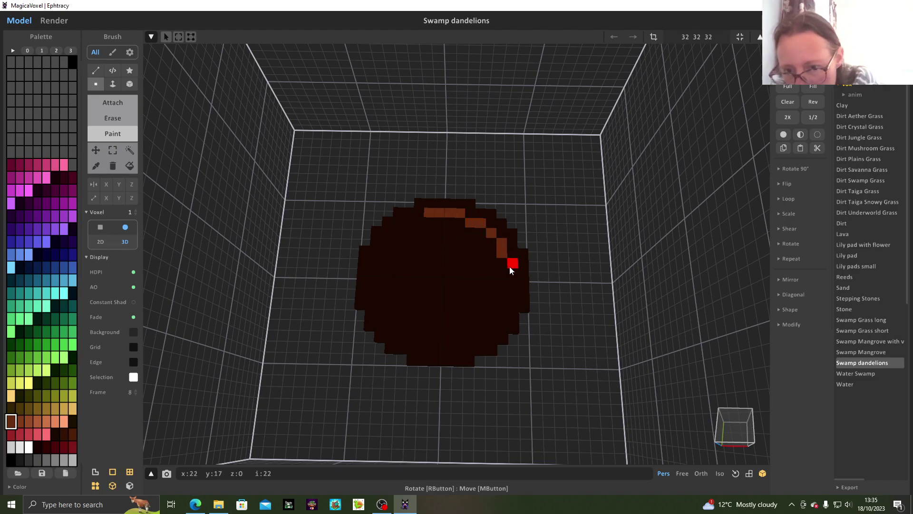
mouse_move(503, 308)
left_mouse_down()
mouse_move(459, 349)
mouse_move(421, 351)
mouse_move(384, 314)
mouse_move(386, 305)
left_mouse_up()
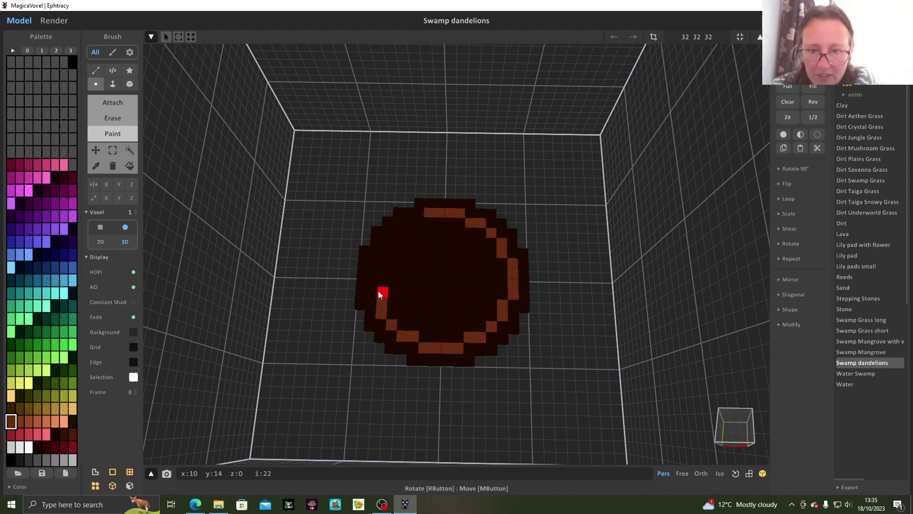
mouse_move(376, 271)
left_mouse_down()
mouse_move(378, 256)
mouse_move(399, 243)
mouse_move(390, 237)
mouse_move(414, 221)
left_mouse_up()
left_click(129, 165)
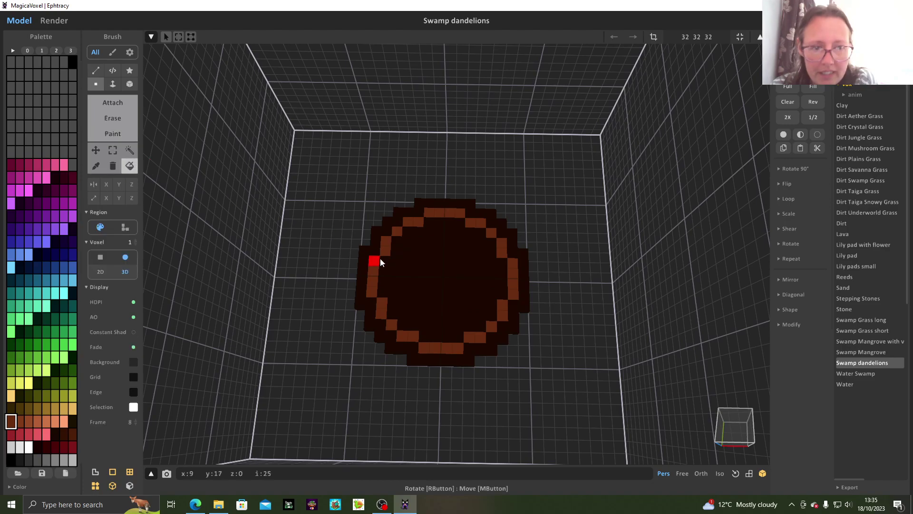
left_click(437, 282)
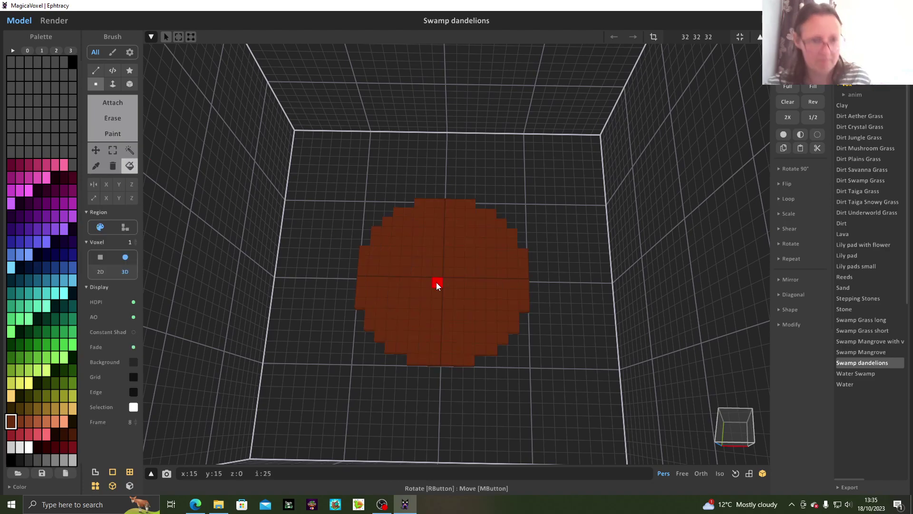
key("ctrl+z")
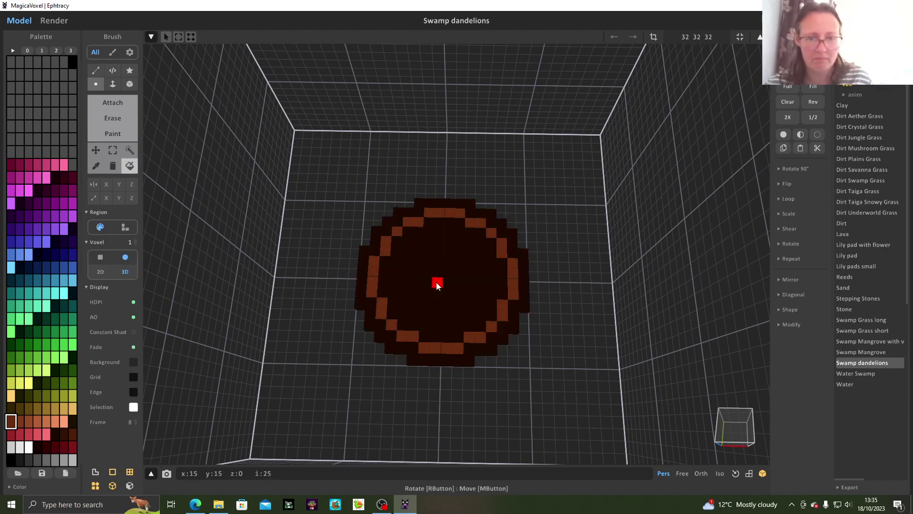
Step: Paint the entire area inside the ring reddish brown using box-shaped painting, keeping the dark outer rim
left_click(108, 135)
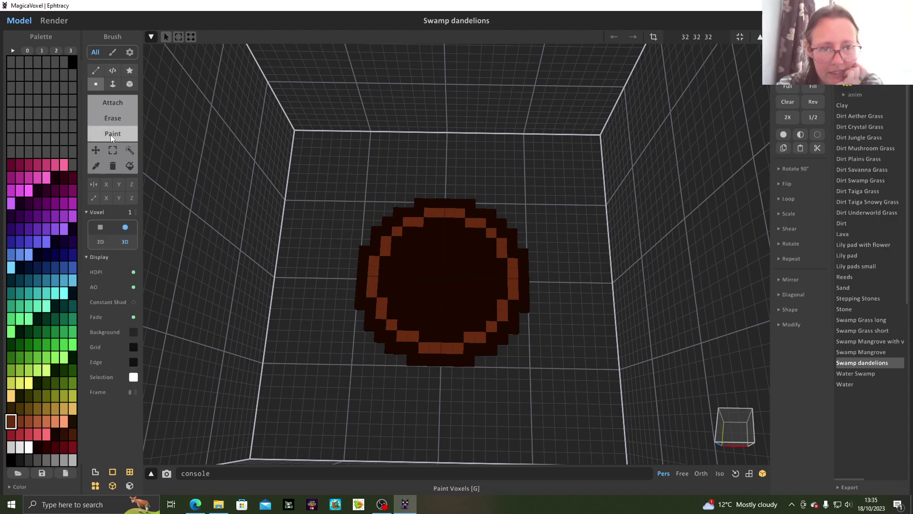
left_click(130, 84)
mouse_move(433, 225)
left_mouse_down()
mouse_move(436, 331)
mouse_move(455, 346)
left_mouse_up()
left_click_drag(388, 264, 501, 295)
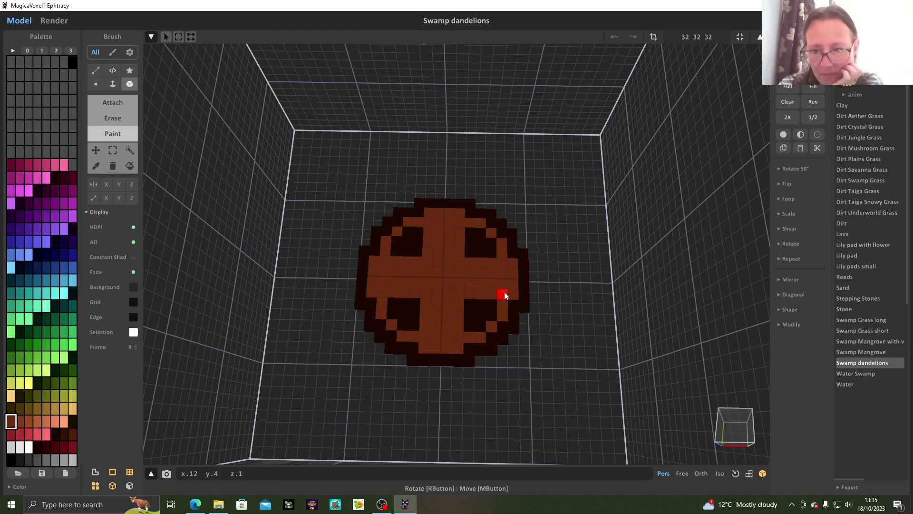
left_click_drag(494, 244, 399, 255)
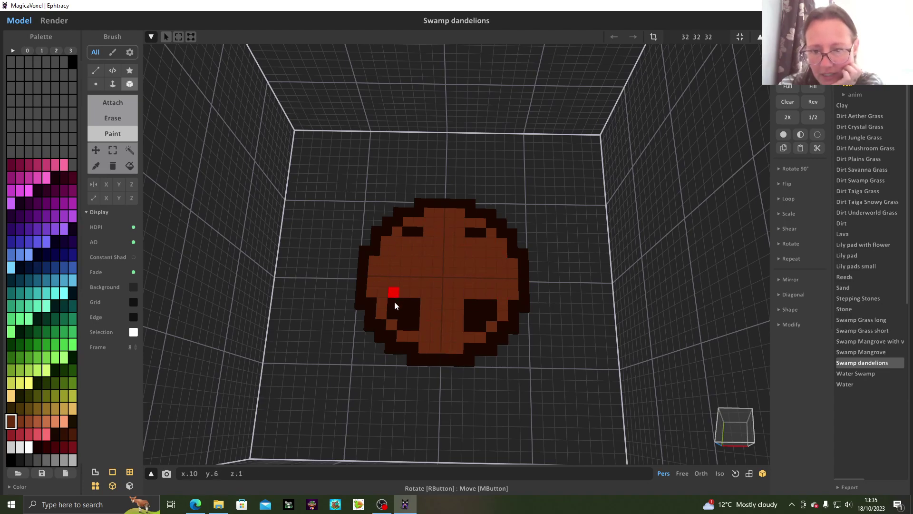
left_click_drag(395, 298, 495, 319)
left_click_drag(404, 231, 481, 233)
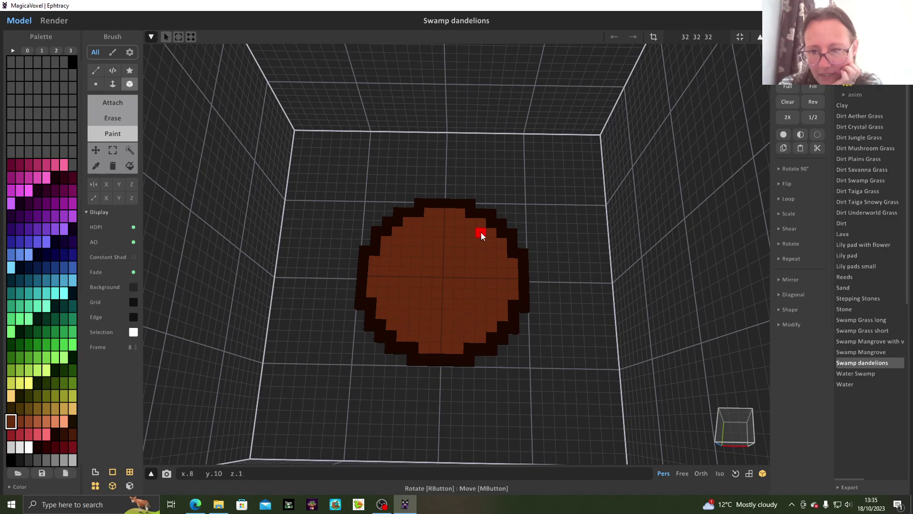
left_click_drag(467, 327, 487, 327)
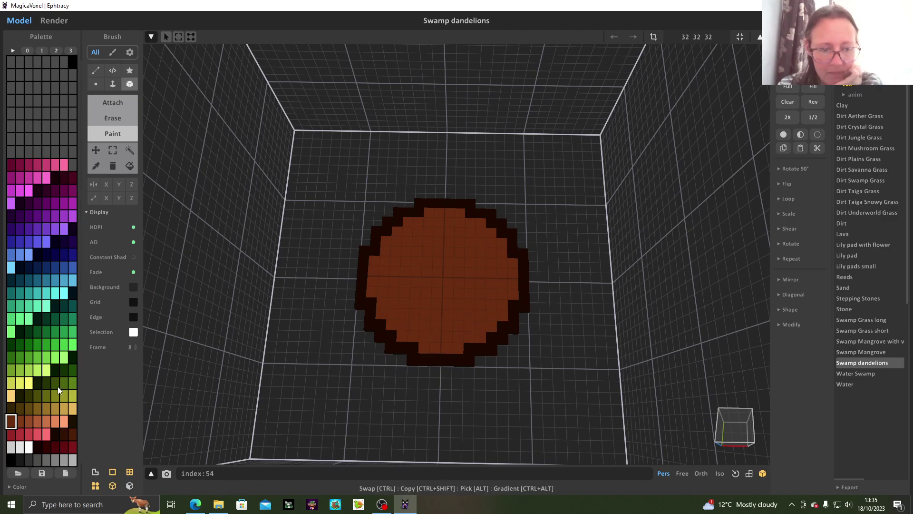
Step: Choose the dark brown palette colour 24 for painting
left_click(70, 436)
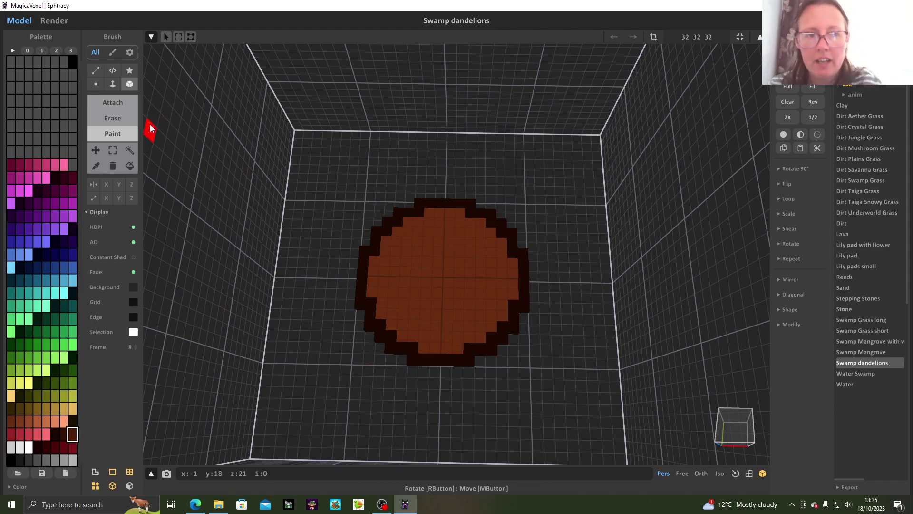
left_click(133, 105)
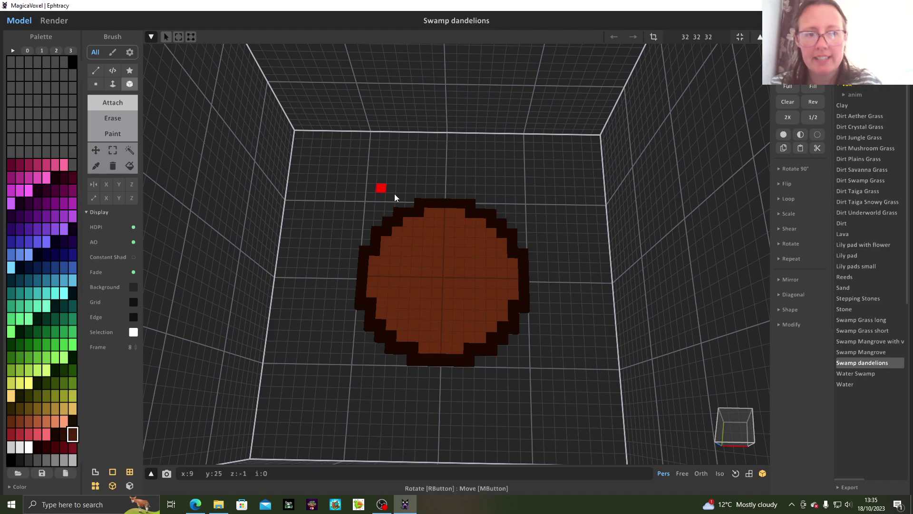
left_click(431, 232)
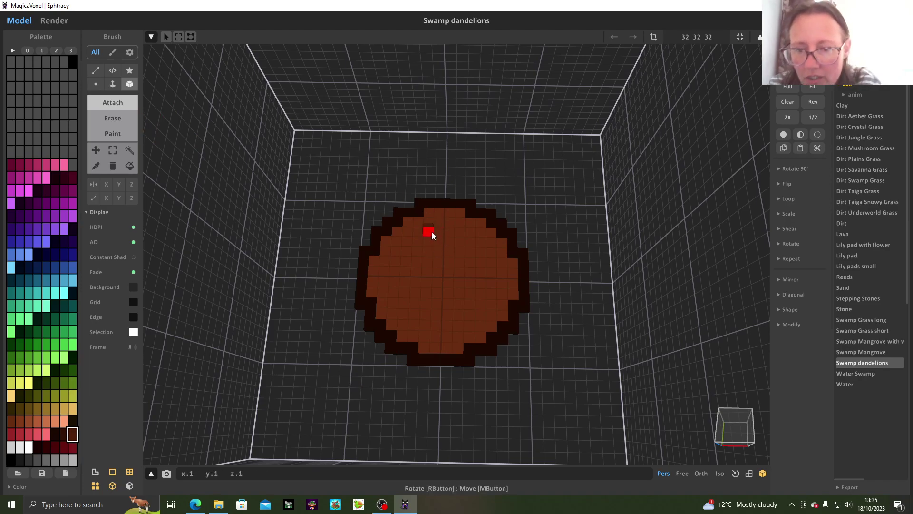
key("ctrl+z")
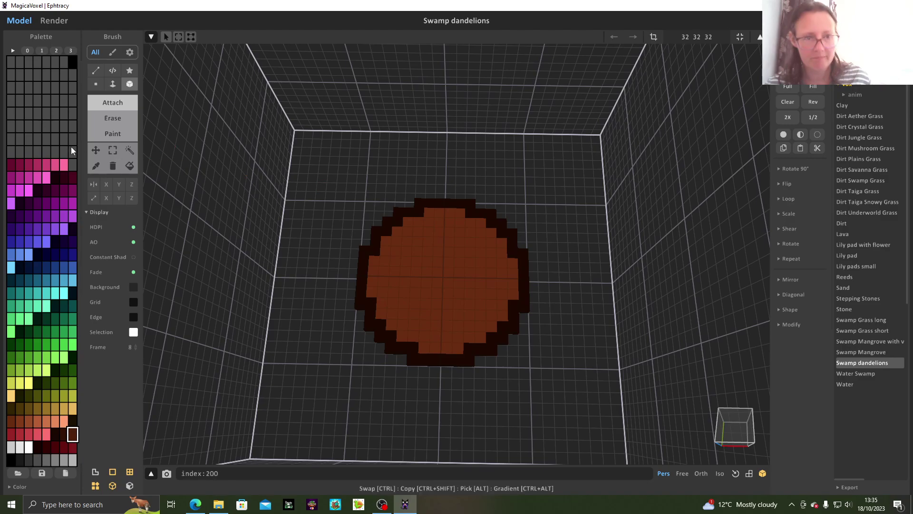
left_click(118, 134)
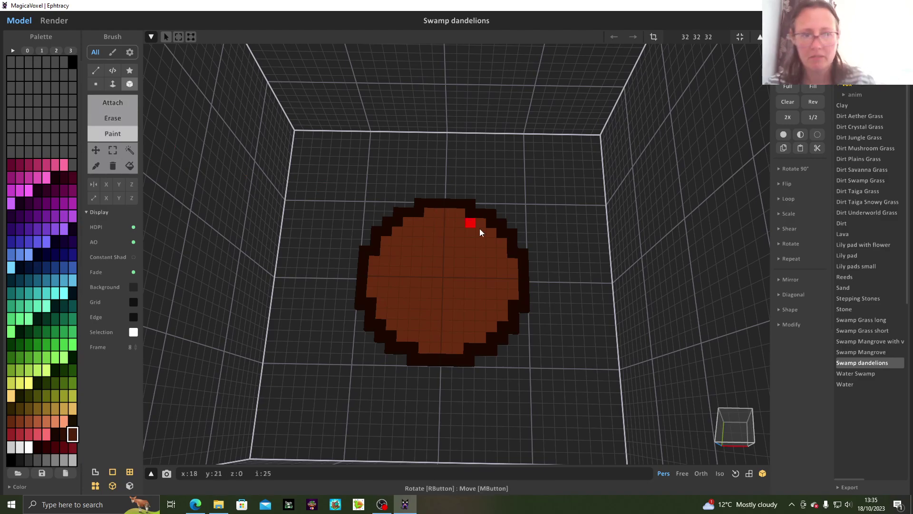
Step: Paint a closed, rounded dark brown ring midway between the disc's rim and centre, plus a two-by-two voxel patch at the centre
left_click(436, 234)
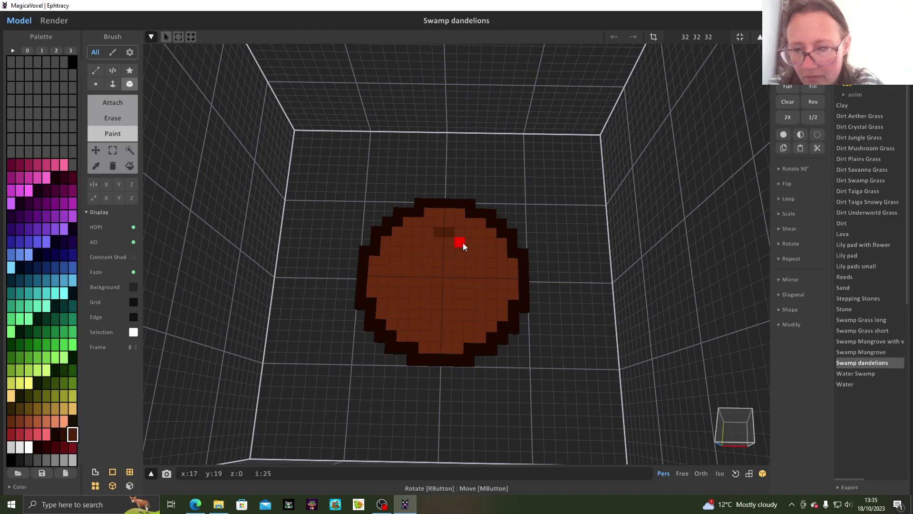
mouse_move(463, 244)
left_mouse_down()
mouse_move(492, 275)
mouse_move(485, 294)
left_mouse_up()
left_click(480, 295)
left_click(479, 305)
mouse_move(469, 317)
left_mouse_down()
mouse_move(435, 324)
mouse_move(405, 306)
mouse_move(394, 276)
mouse_move(416, 243)
mouse_move(427, 246)
left_mouse_up()
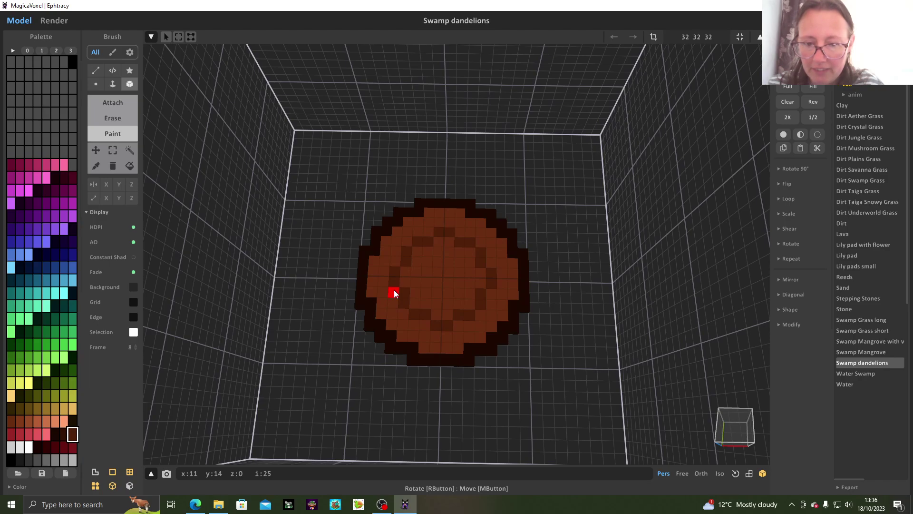
left_click(427, 232)
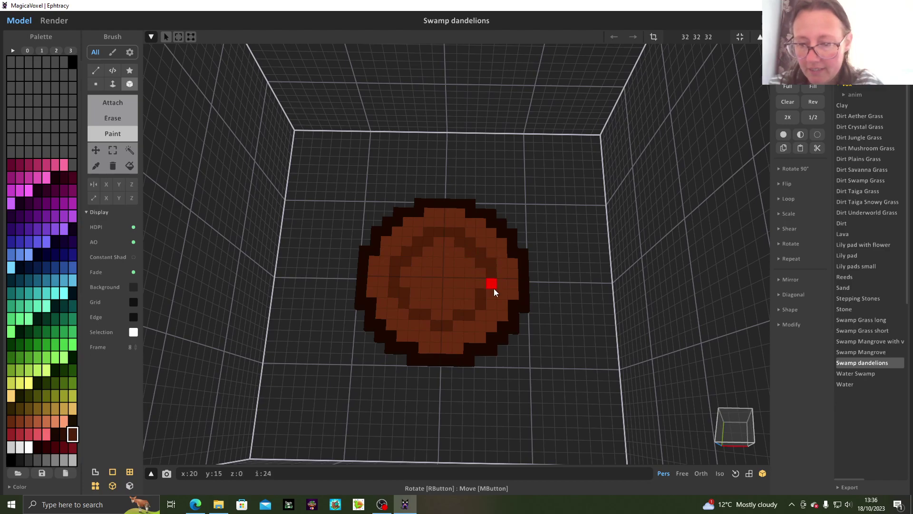
left_click(459, 323)
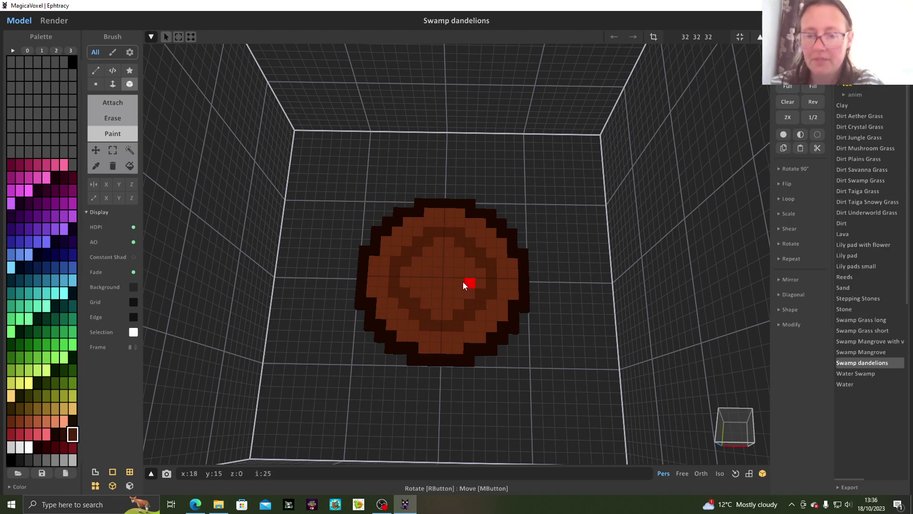
left_click(439, 282)
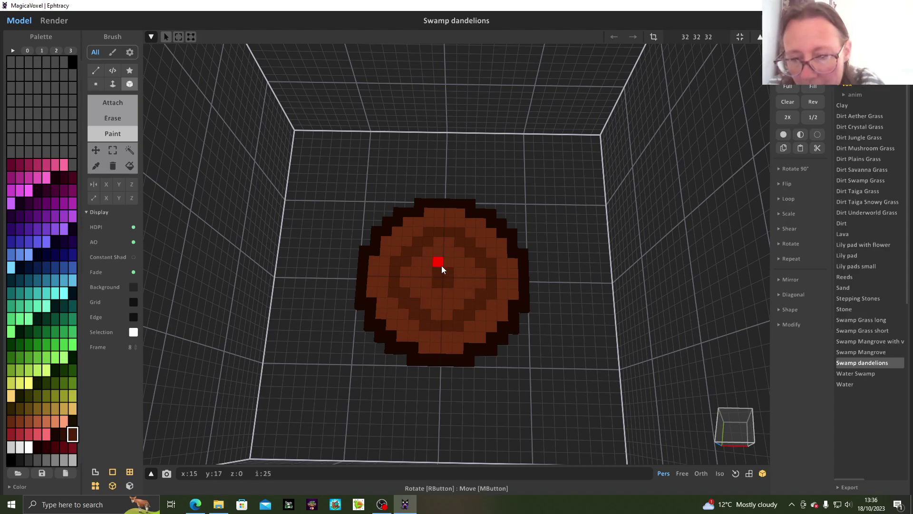
Step: Extrude the dark brown centre patch and the dark brown middle ring upward with the Face brush, to the same height
right_click_drag(575, 449, 552, 359)
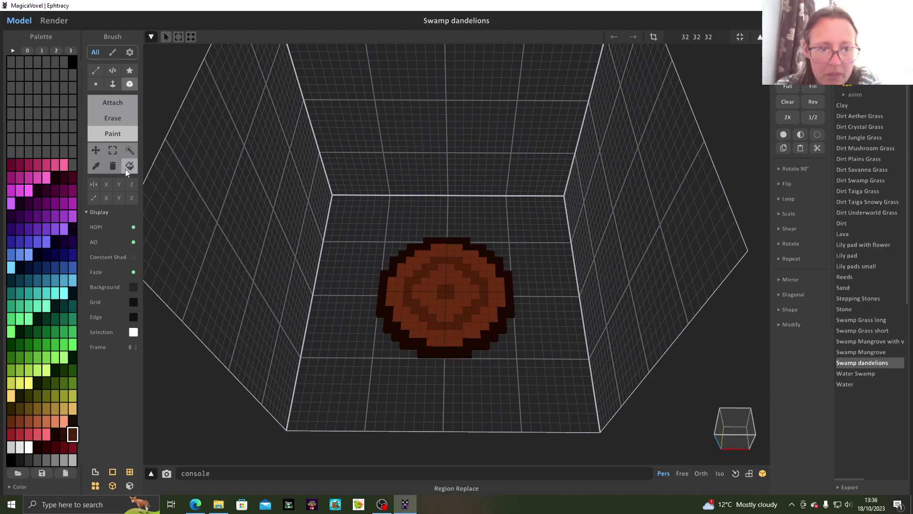
left_click(113, 86)
left_click(113, 102)
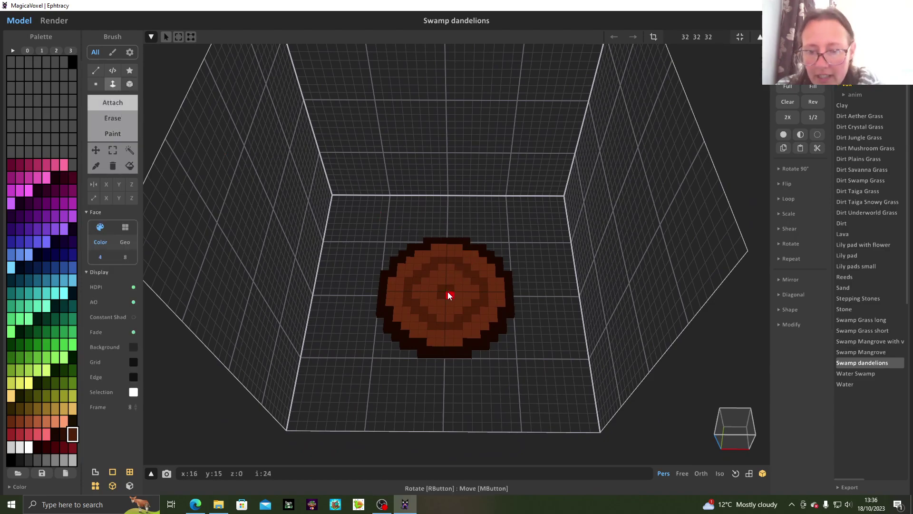
left_click_drag(448, 293, 454, 268)
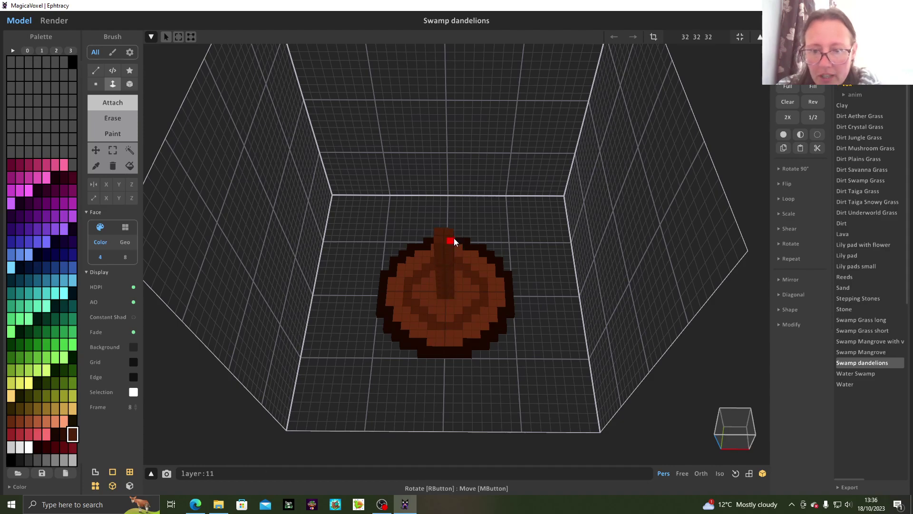
left_click_drag(455, 208, 456, 210)
right_click_drag(456, 210, 467, 296)
mouse_move(467, 296)
left_mouse_down()
mouse_move(478, 247)
mouse_move(480, 305)
left_mouse_up()
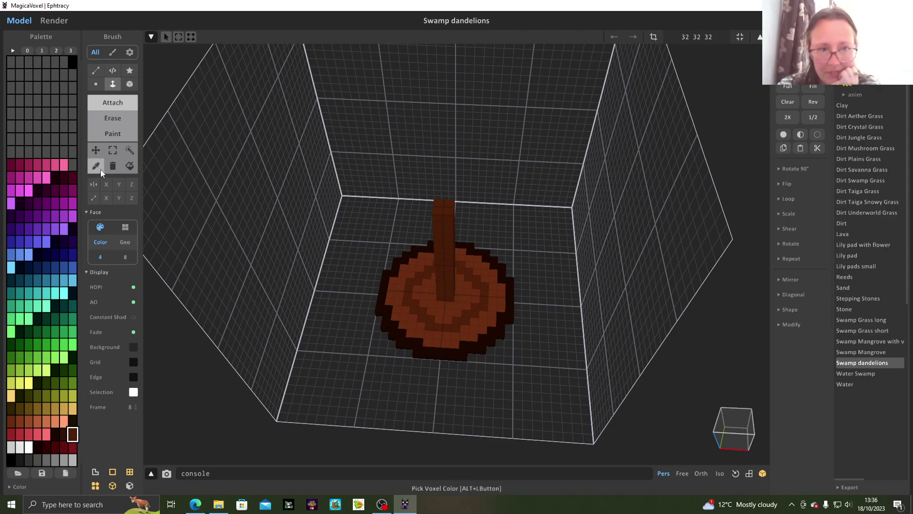
left_click_drag(444, 326, 470, 252)
right_click_drag(511, 297, 460, 290)
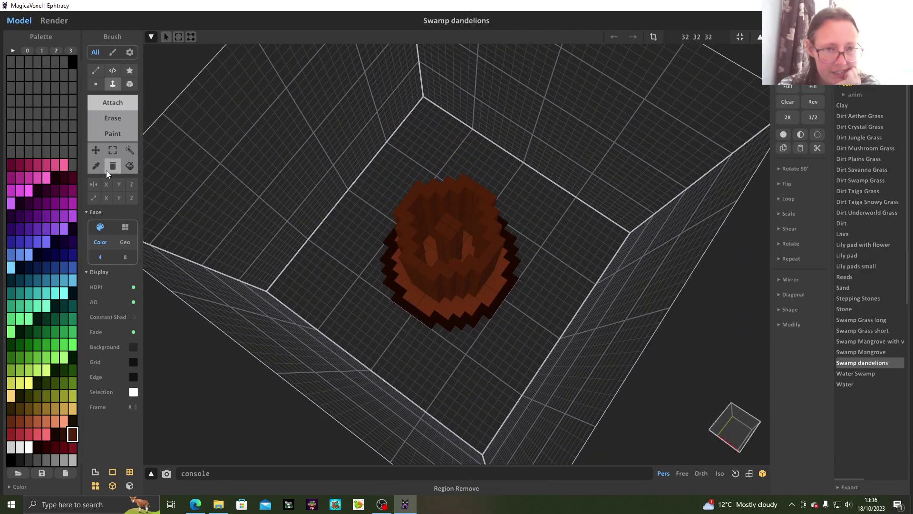
Step: Extrude the reddish-brown bands outside and inside the dark ring up to the same height, using reddish-brown palette colour 25
left_click(11, 422)
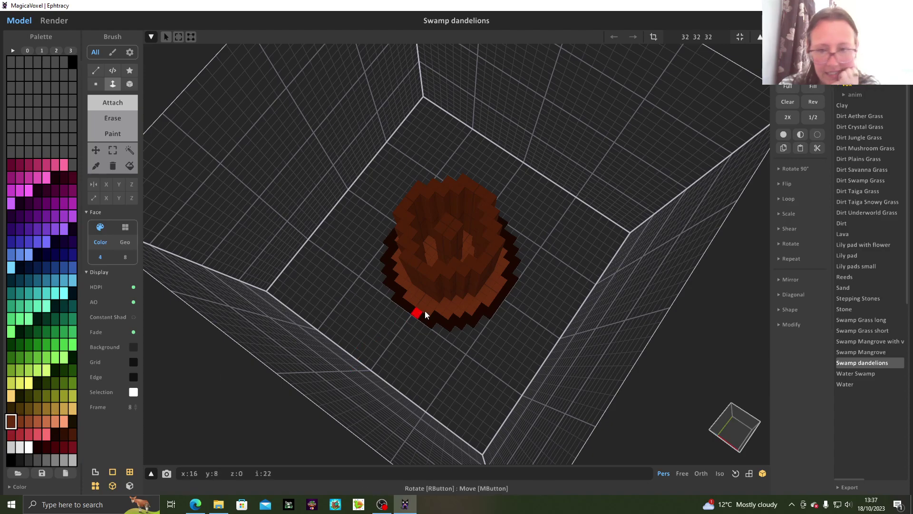
left_click_drag(464, 307, 473, 292)
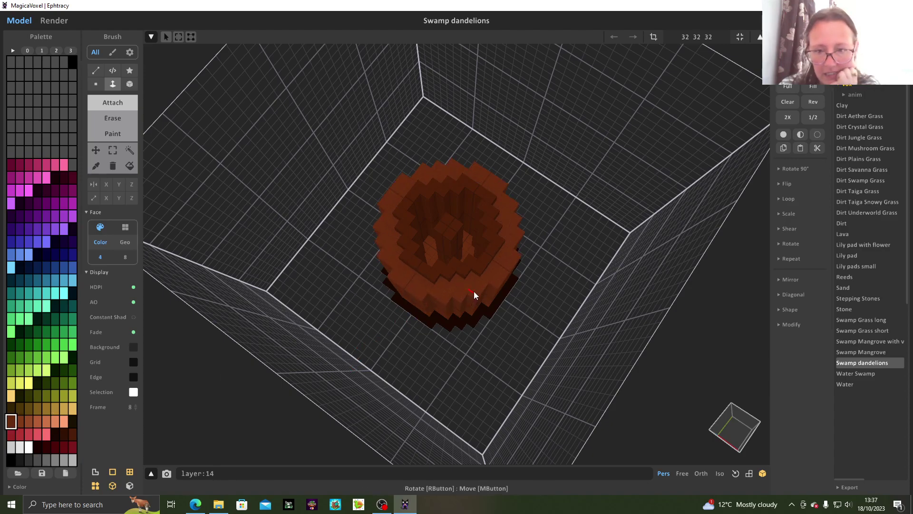
right_click_drag(475, 290, 473, 263)
mouse_move(472, 262)
left_mouse_down()
mouse_move(473, 253)
mouse_move(479, 260)
left_mouse_up()
right_click_drag(479, 259, 501, 248)
Step: Extrude the disc's outer rim up to the top of the stump in the very dark reddish-brown palette colour 22
left_click(53, 438)
left_click_drag(464, 353, 477, 258)
mouse_move(509, 370)
right_mouse_down()
mouse_move(529, 199)
mouse_move(522, 287)
mouse_move(486, 351)
mouse_move(497, 401)
mouse_move(507, 332)
mouse_move(495, 381)
mouse_move(483, 356)
mouse_move(497, 361)
mouse_move(600, 322)
mouse_move(737, 336)
mouse_move(632, 319)
mouse_move(508, 356)
right_mouse_up()
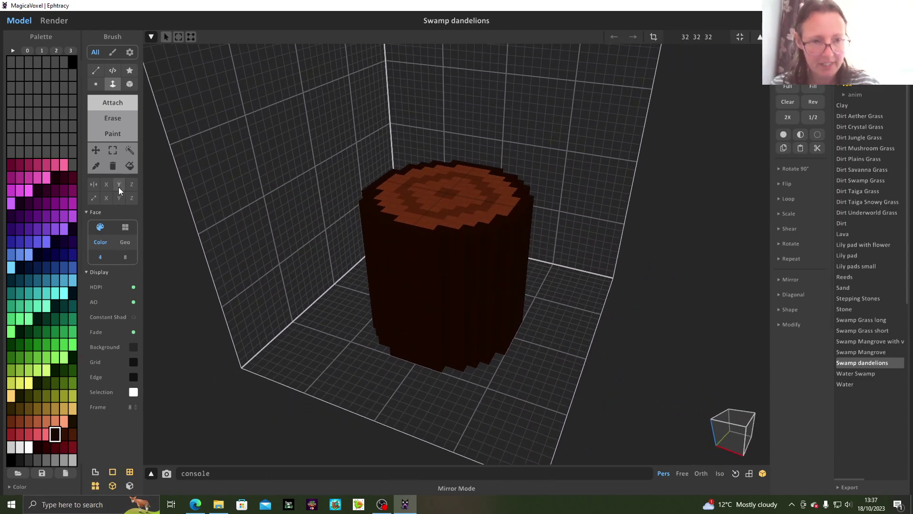
Step: Attach single voxels to form a root running from the stump's base across the floor towards the nearest corner
left_click(99, 85)
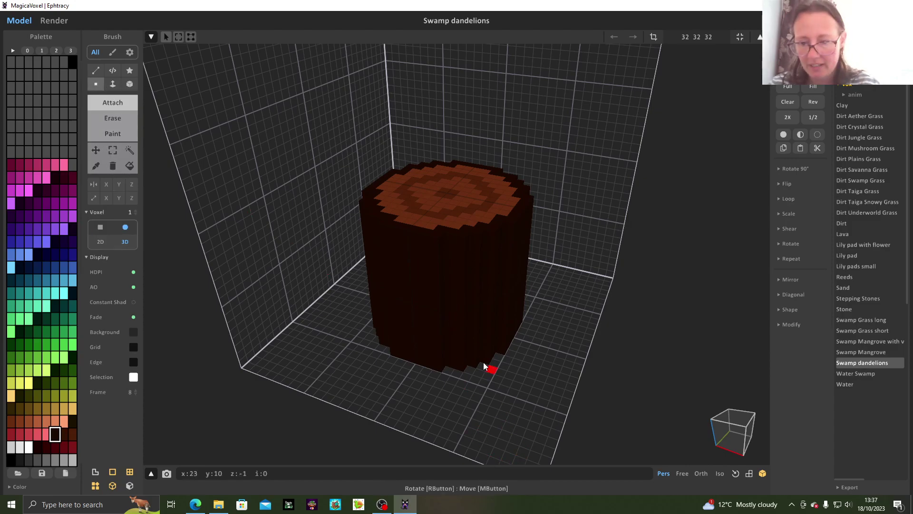
mouse_move(493, 411)
right_mouse_down()
mouse_move(530, 416)
mouse_move(508, 407)
right_mouse_up()
left_click_drag(440, 315, 435, 428)
mouse_move(455, 363)
left_mouse_down()
mouse_move(455, 422)
mouse_move(432, 438)
left_mouse_up()
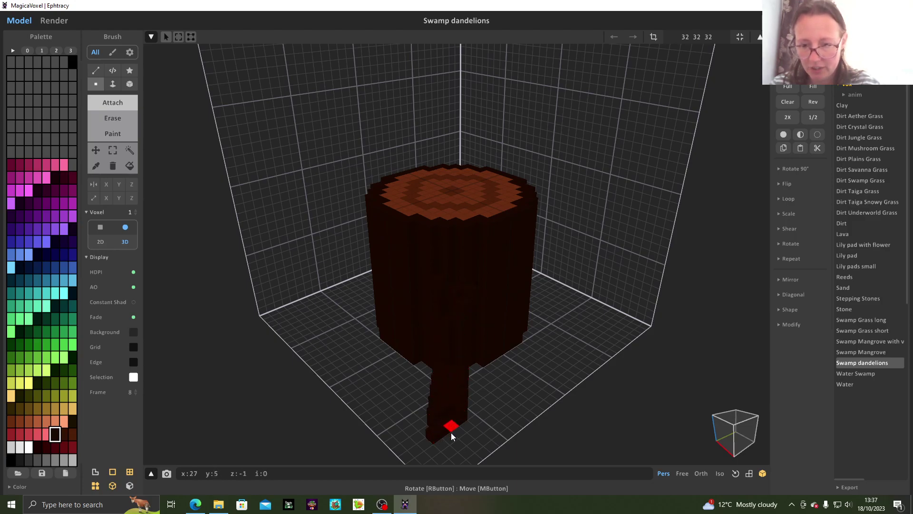
right_click_drag(483, 426, 492, 367)
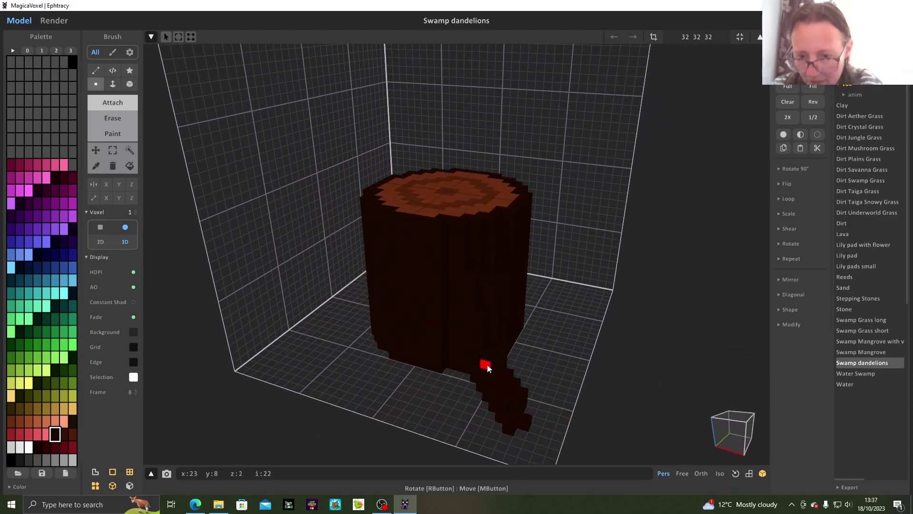
Step: Thicken the corner root and build stepped voxels up against the trunk so the root merges into the stump's side
right_click_drag(506, 413, 463, 433)
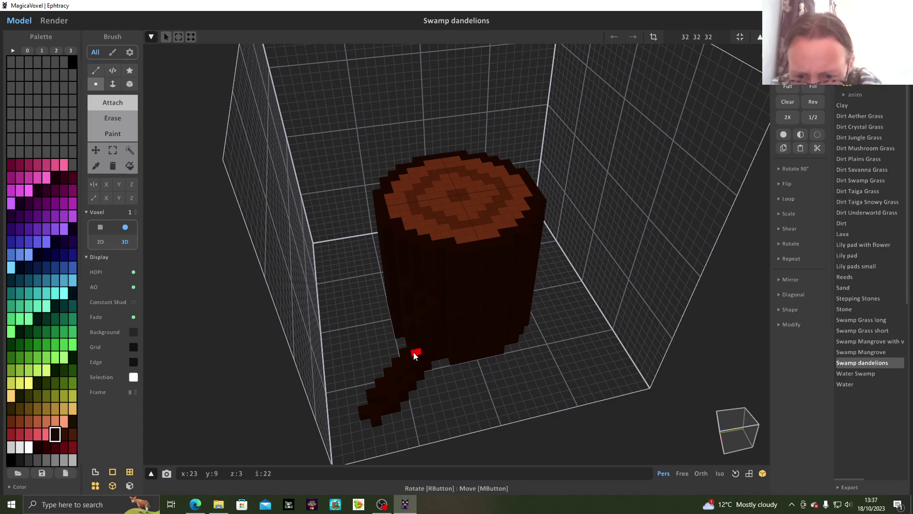
right_click_drag(416, 363, 341, 382)
left_click(330, 373)
left_click(315, 385)
right_click_drag(393, 404, 522, 373)
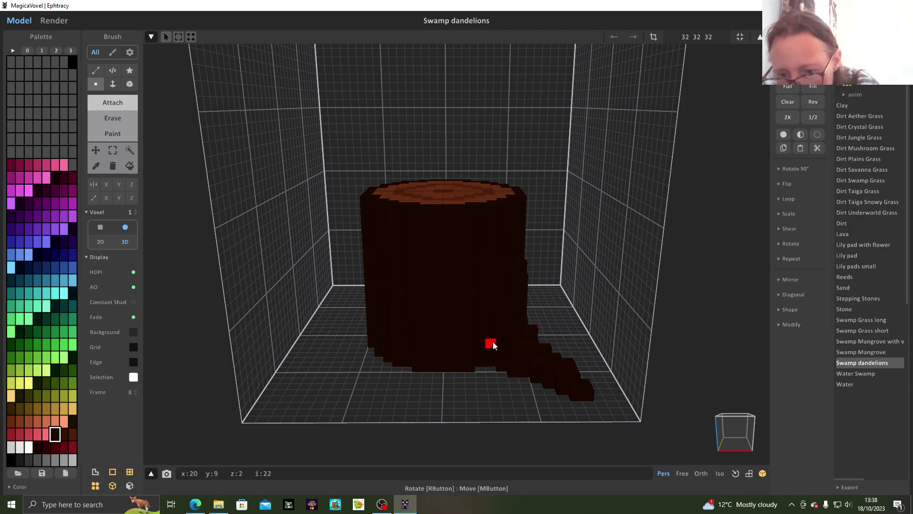
right_click_drag(535, 413, 513, 366)
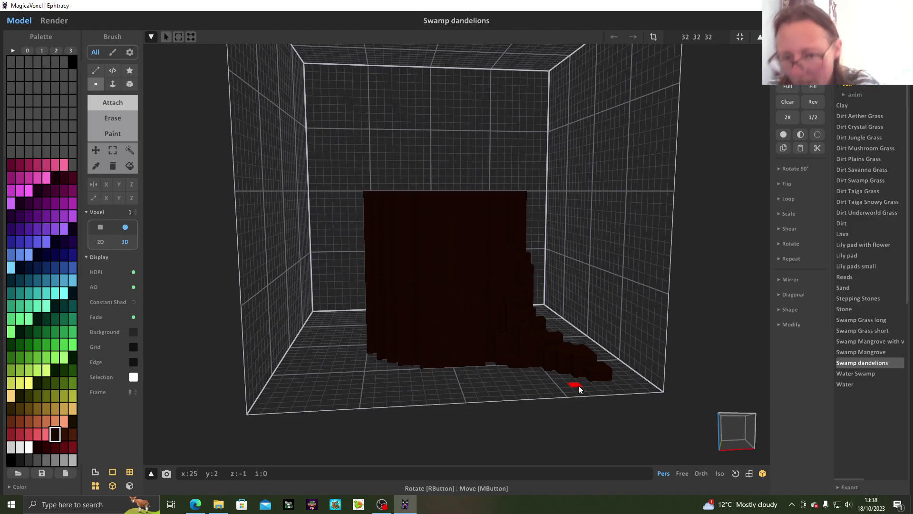
right_click_drag(558, 394, 431, 414)
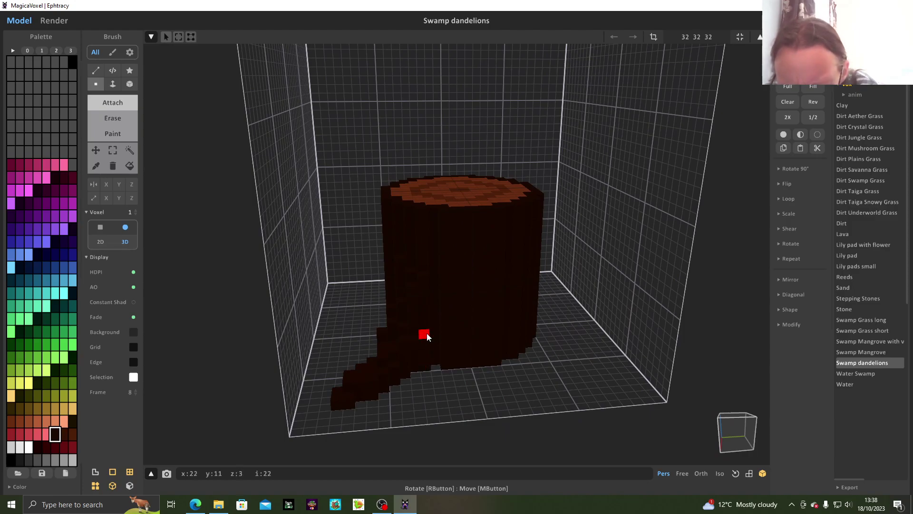
right_click_drag(434, 372, 422, 349)
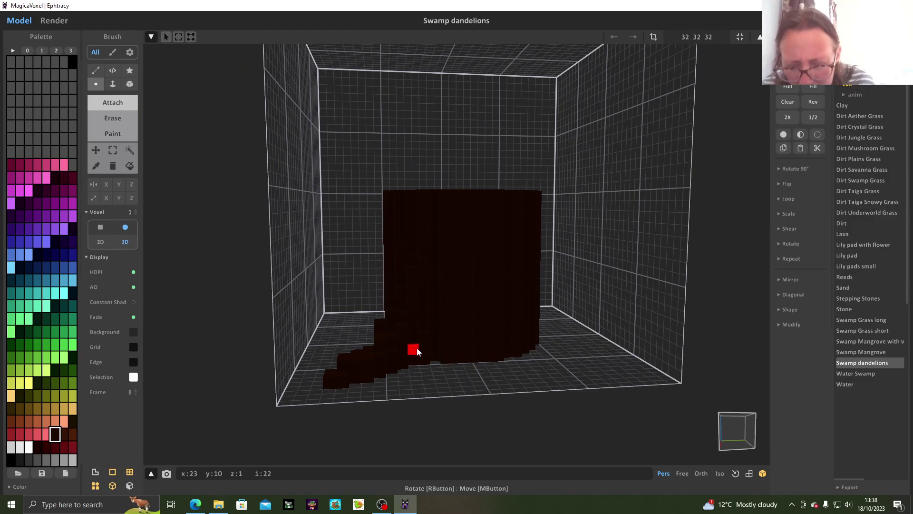
Step: Attach a second very dark root from another side of the stump straight out to the edge of the floor
right_click_drag(435, 355, 620, 421)
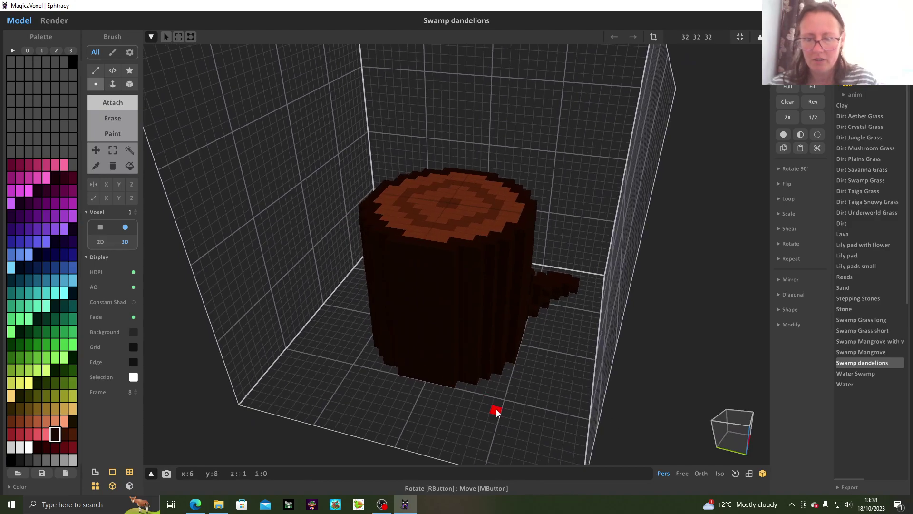
right_click_drag(495, 409, 539, 345)
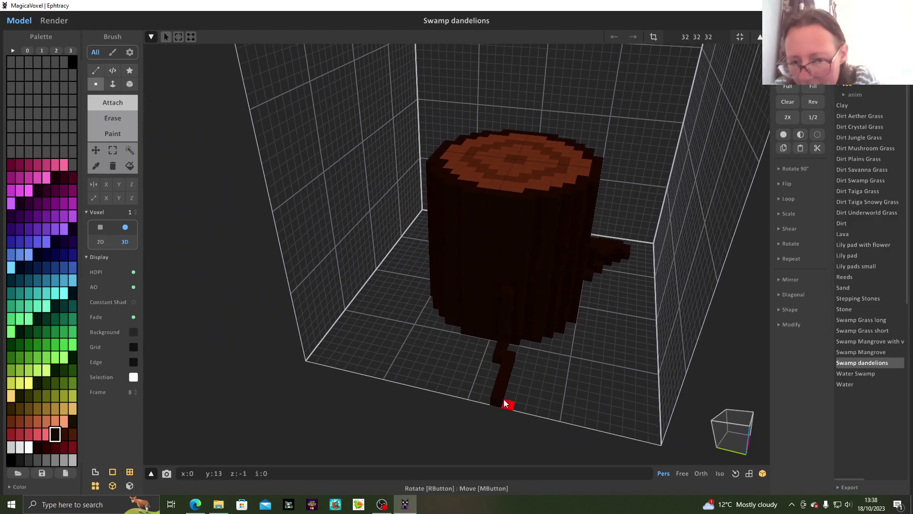
left_click_drag(523, 352, 501, 404)
left_click_drag(514, 294, 516, 336)
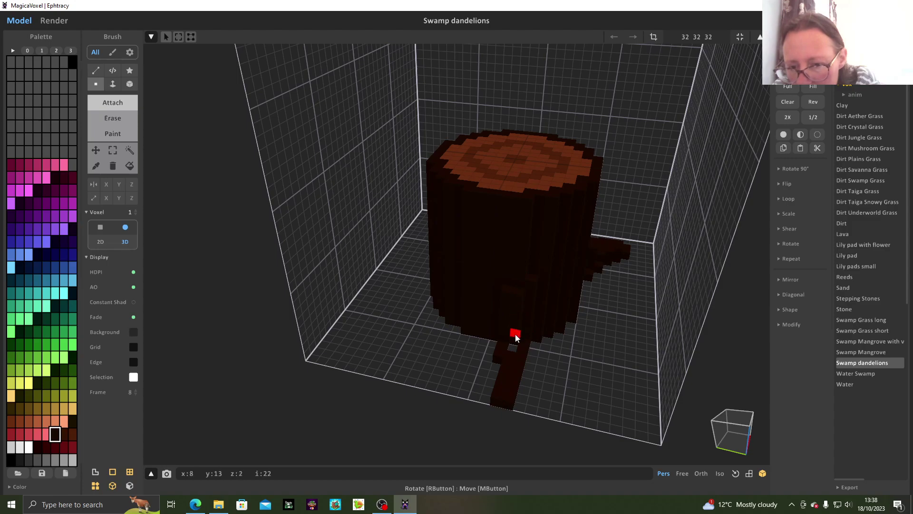
left_click(493, 378)
right_click_drag(518, 358, 499, 360)
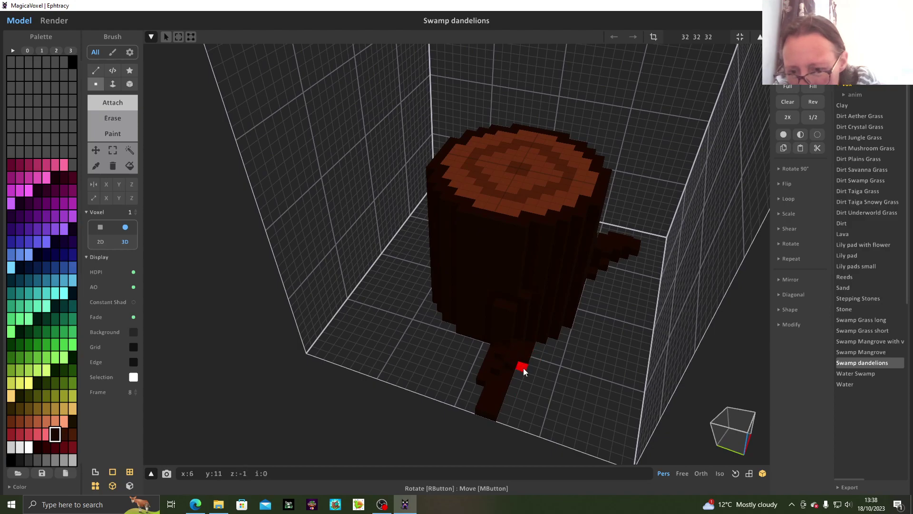
Step: Fill out the second root where it meets the stump's base, and set the voxel brush to erase
right_click_drag(541, 412, 509, 345)
right_click_drag(512, 398, 541, 416)
right_click_drag(489, 347, 523, 317)
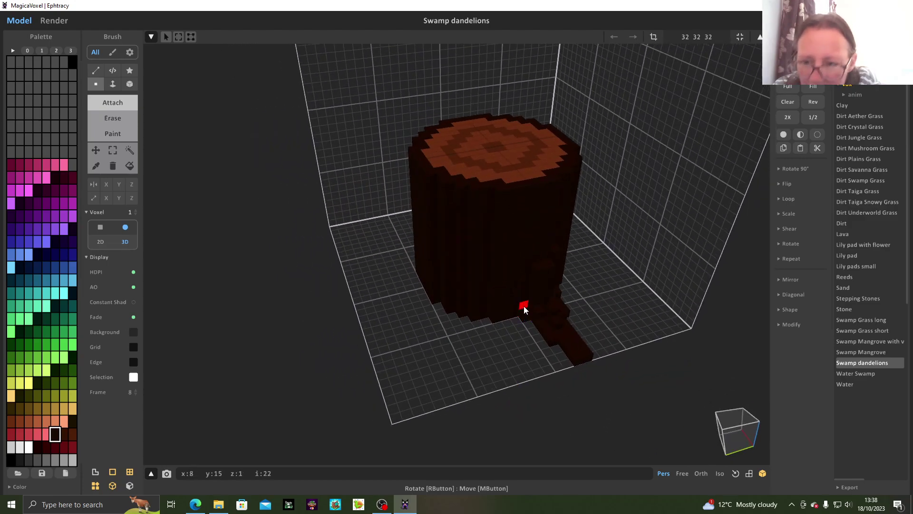
right_click_drag(542, 362, 533, 369)
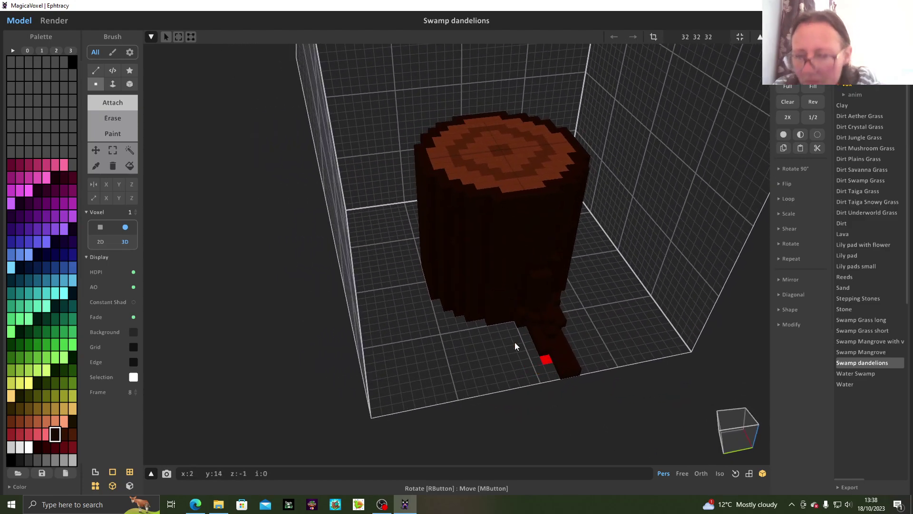
key("e")
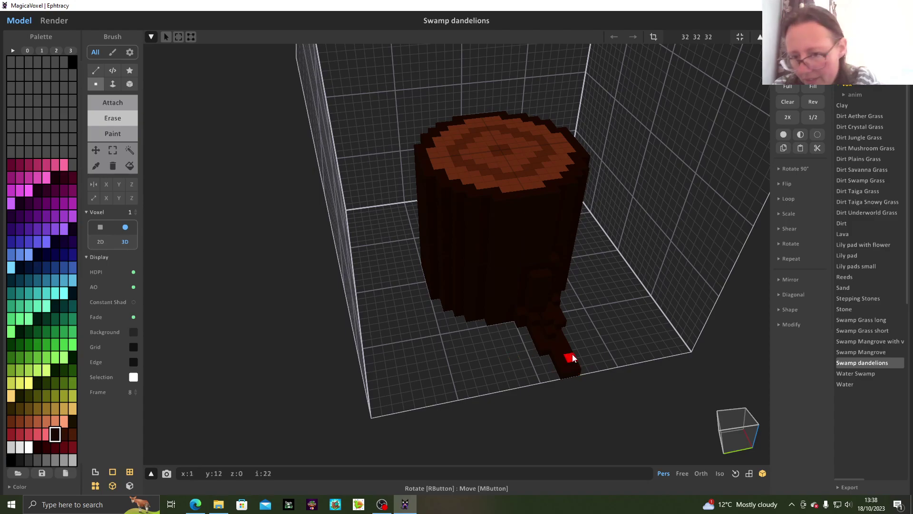
right_click_drag(659, 378, 552, 356)
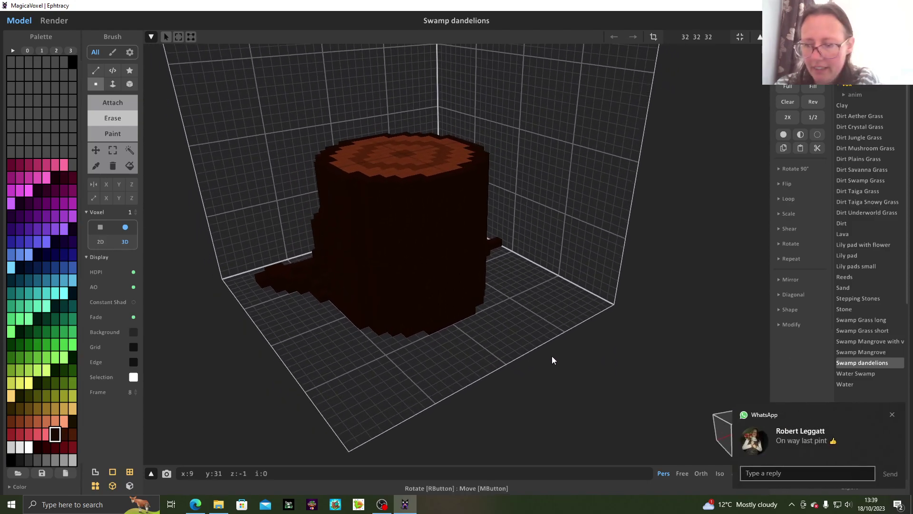
Step: Reply "OK" to the incoming WhatsApp message from its notification
left_click(802, 471)
type("OK")
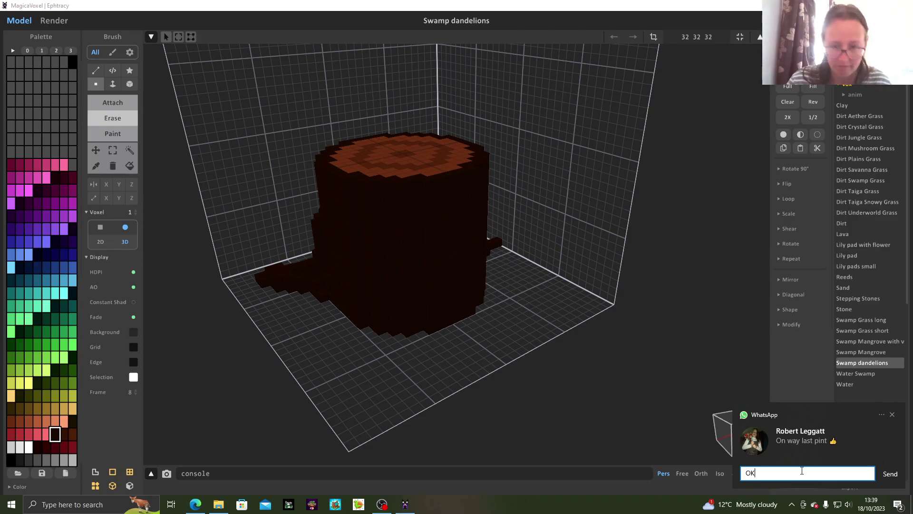
left_click(883, 475)
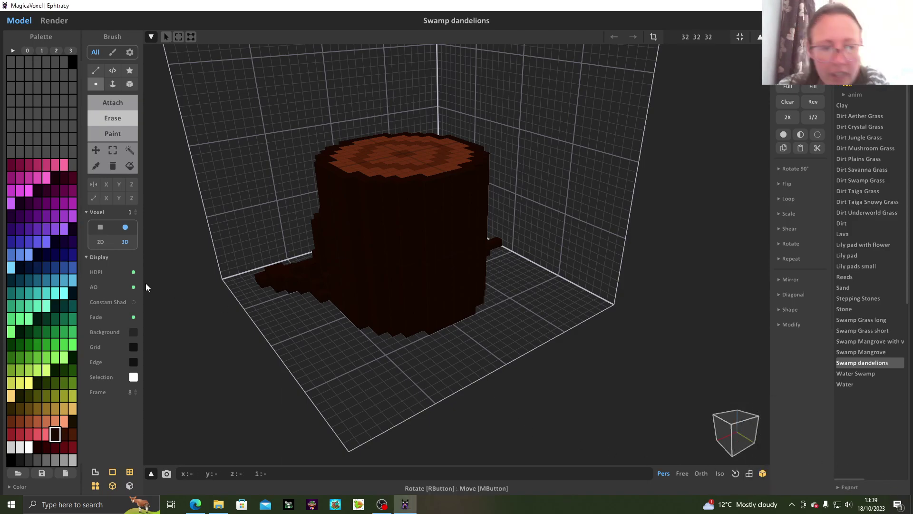
Step: Attach very dark brown voxels to form a third root from the stump's base towards the near corner, thickening it beside the trunk
left_click(124, 133)
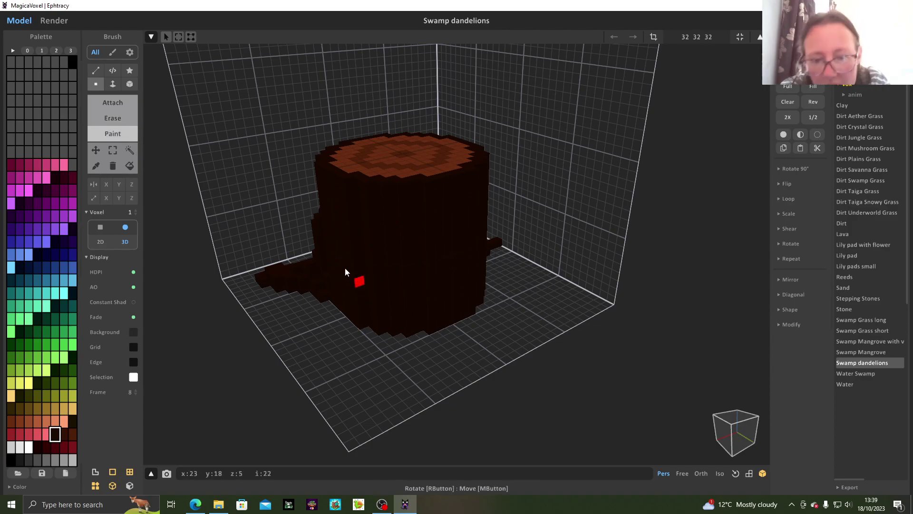
left_click(120, 97)
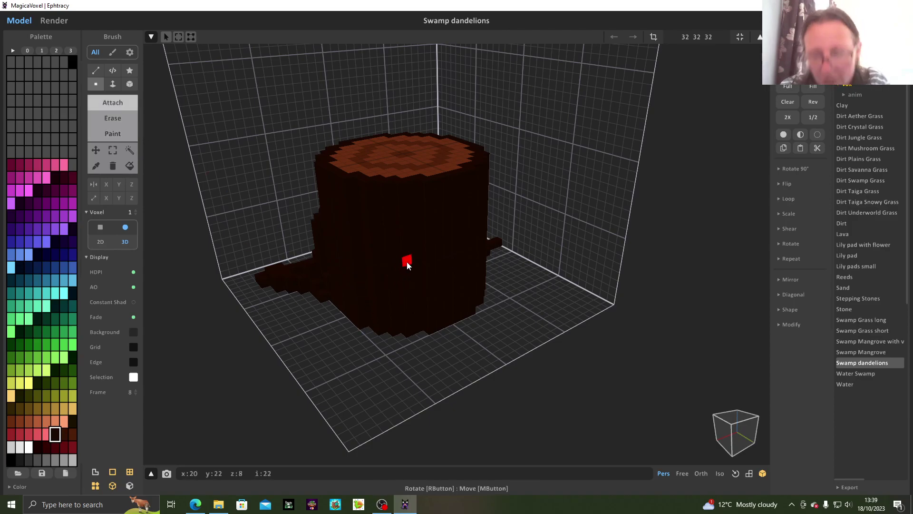
left_click(381, 410)
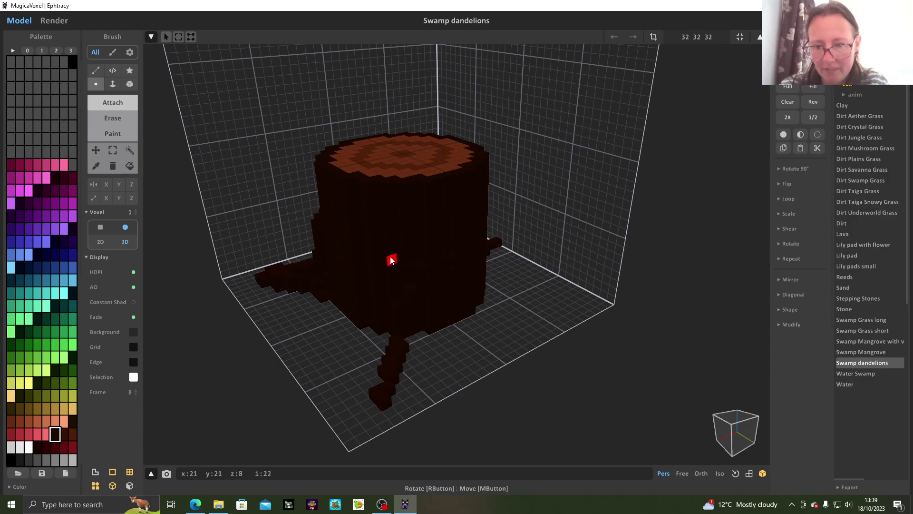
left_click_drag(376, 363, 375, 389)
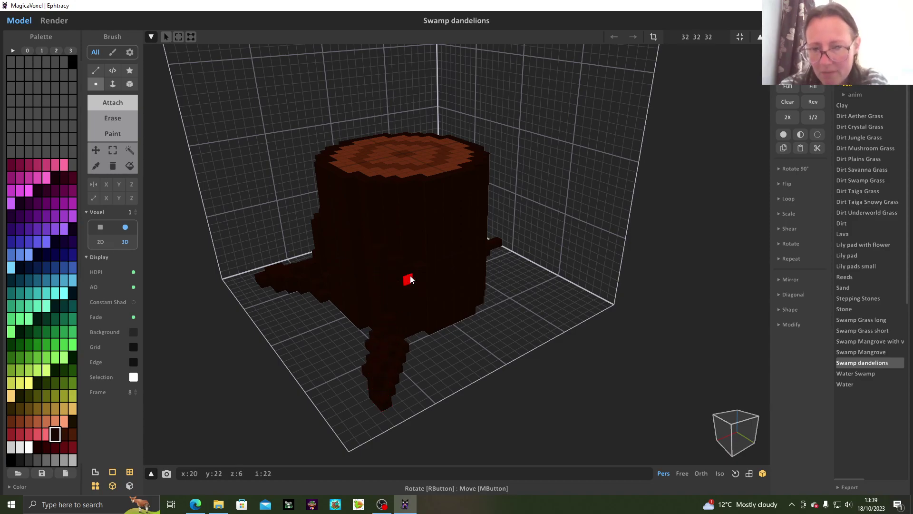
right_click_drag(436, 399, 338, 350)
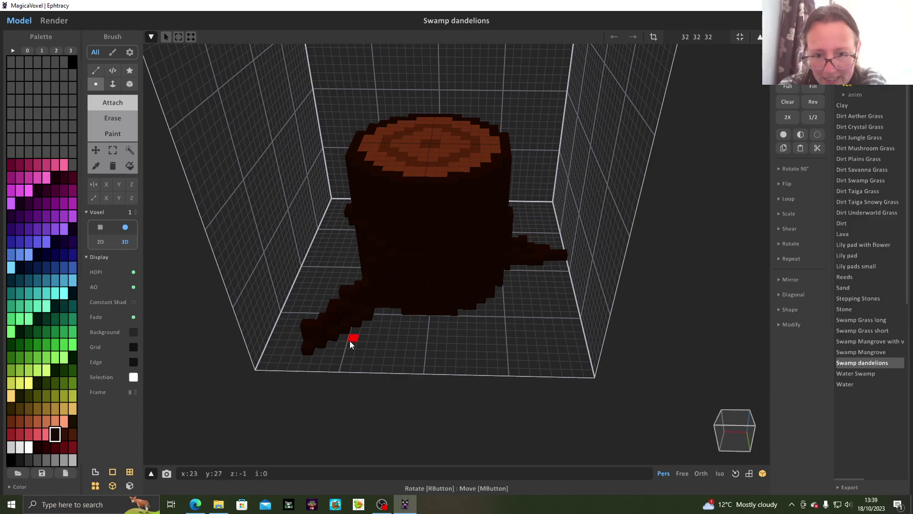
Step: Erase stray voxels near the third root's tip and attach stepped voxels that merge the root into the trunk
right_click_drag(309, 349, 519, 434)
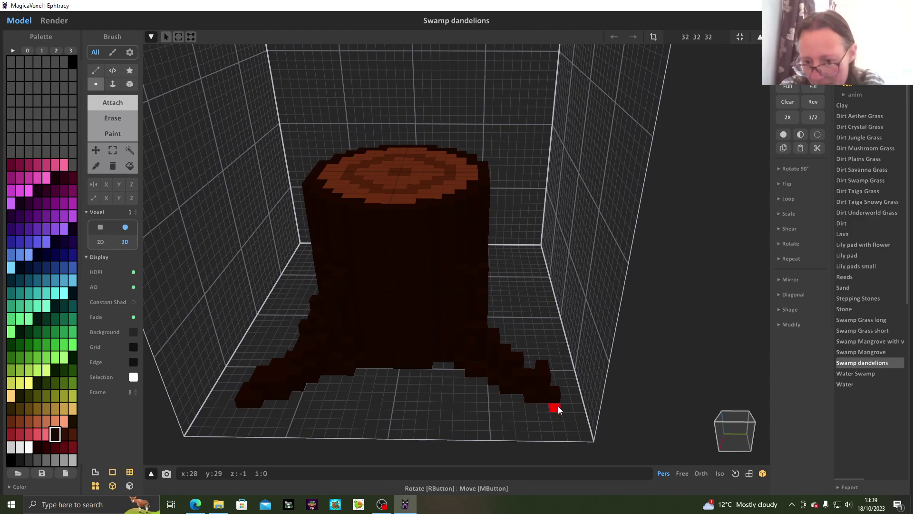
right_click_drag(588, 413, 500, 425)
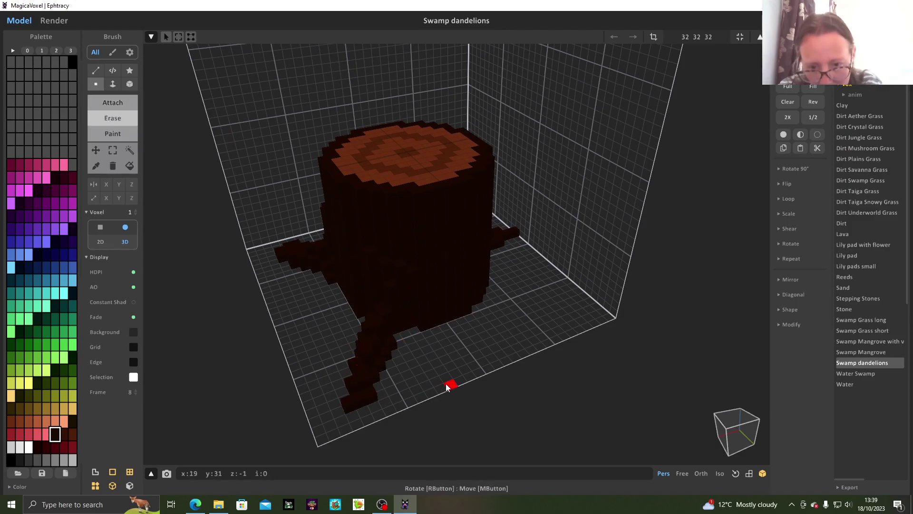
left_click(113, 102)
right_click_drag(394, 360, 375, 307)
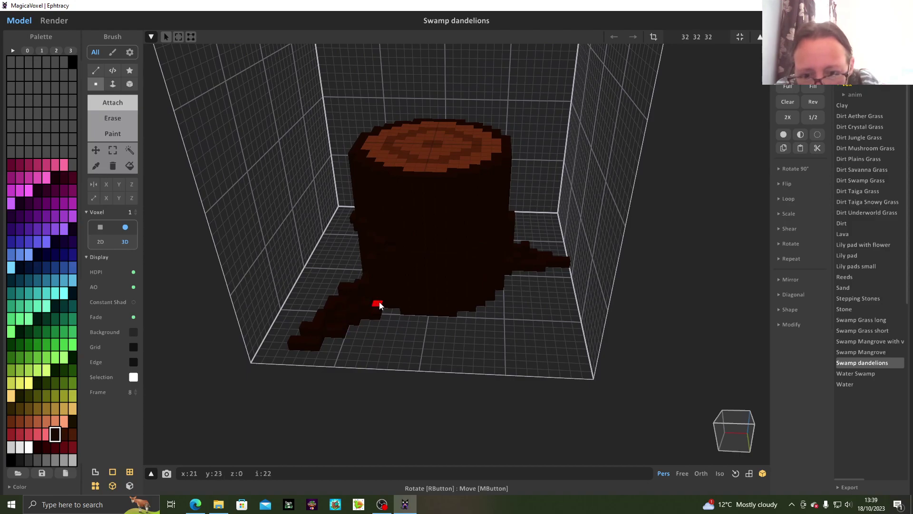
right_click_drag(278, 348, 511, 378)
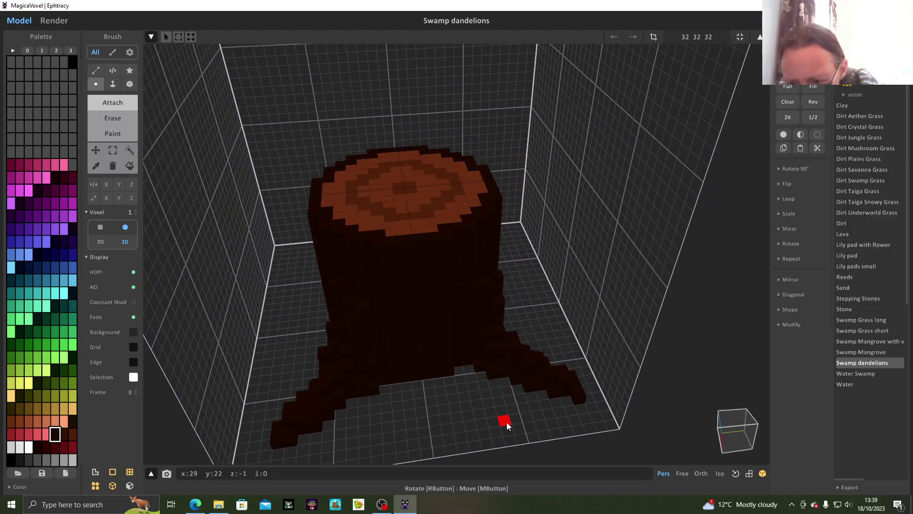
Step: Attach vertical bark ridges and short root stubs to the trunk side next to the third root
right_click_drag(532, 412, 358, 377)
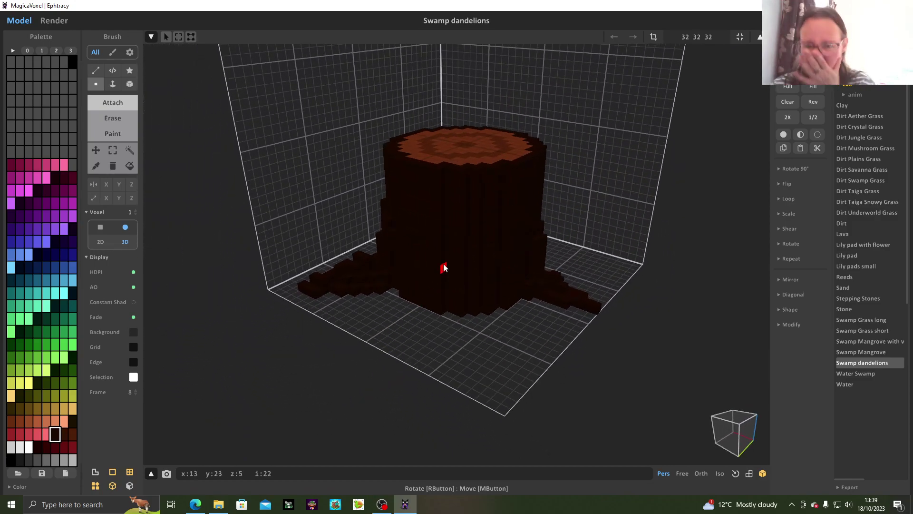
right_click_drag(514, 262, 447, 305)
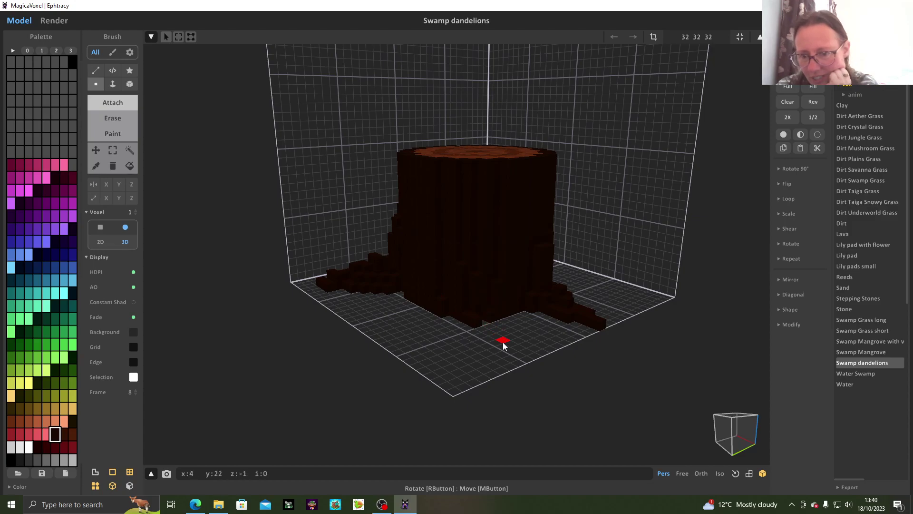
right_click_drag(500, 341, 509, 373)
scroll(444, 315, "up", 2)
right_click_drag(443, 332, 531, 277)
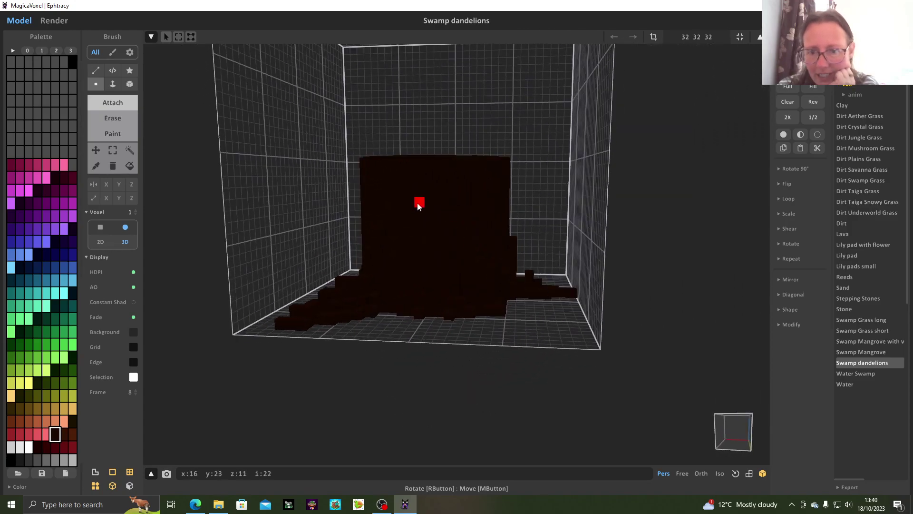
right_click_drag(424, 248, 461, 291)
right_click_drag(474, 253, 489, 224)
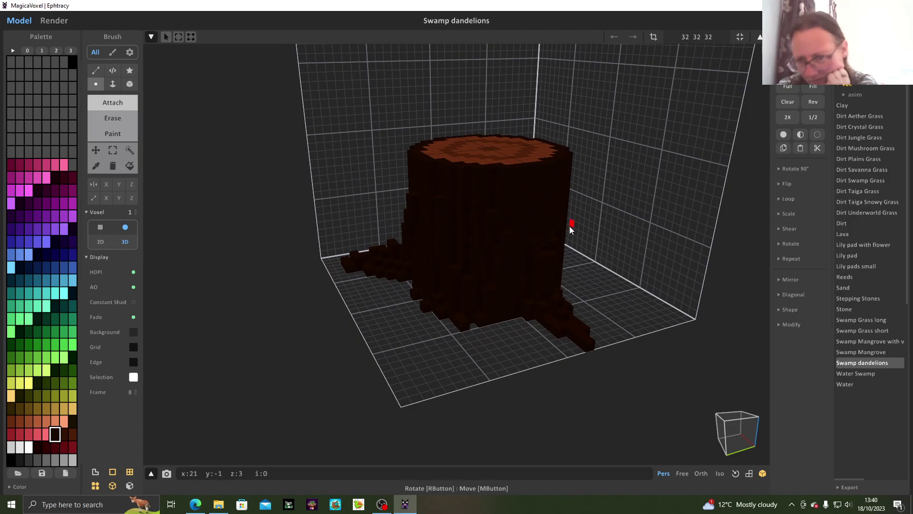
Step: Continue the raised bark ridges around the far sides of the trunk and attach small root stubs along its base
right_click_drag(569, 226, 526, 212)
mouse_move(512, 265)
right_mouse_down()
mouse_move(557, 276)
mouse_move(523, 274)
right_mouse_up()
right_click_drag(607, 326, 516, 266)
right_click_drag(494, 357, 553, 350)
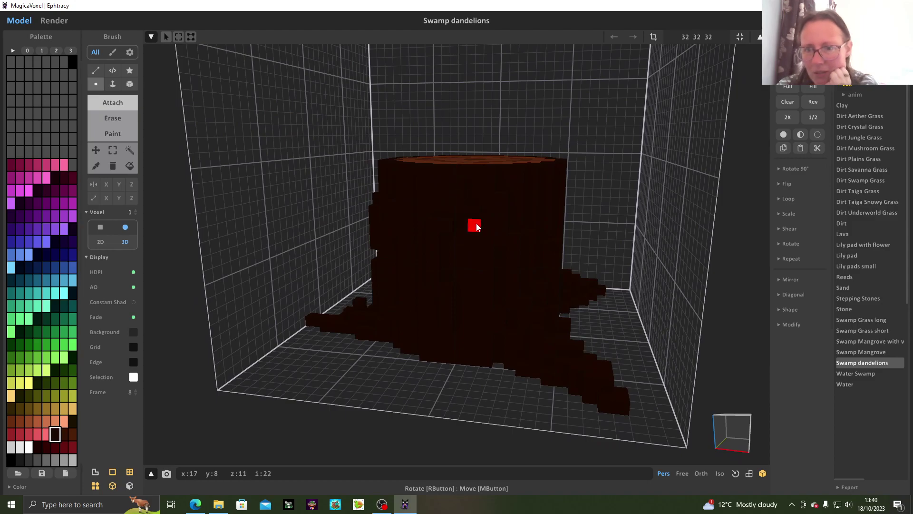
right_click_drag(486, 291, 519, 303)
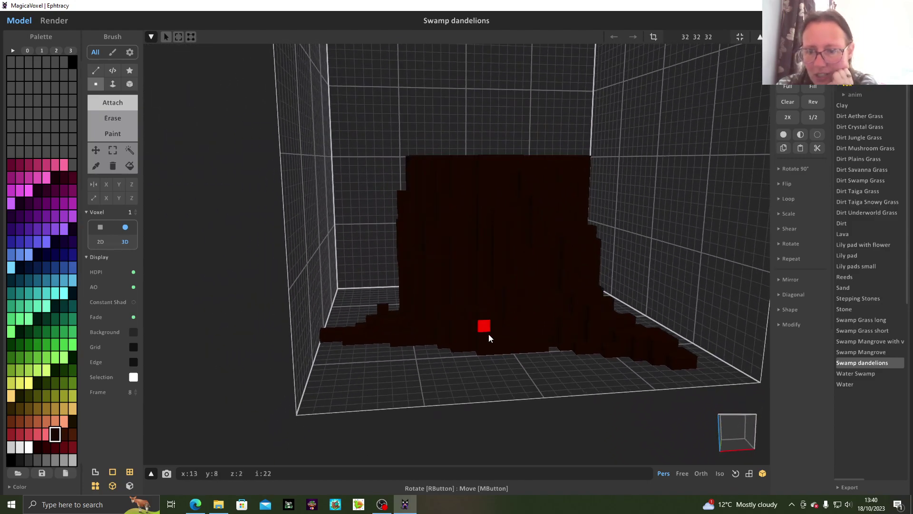
mouse_move(581, 355)
right_mouse_down()
mouse_move(557, 384)
mouse_move(565, 363)
right_mouse_up()
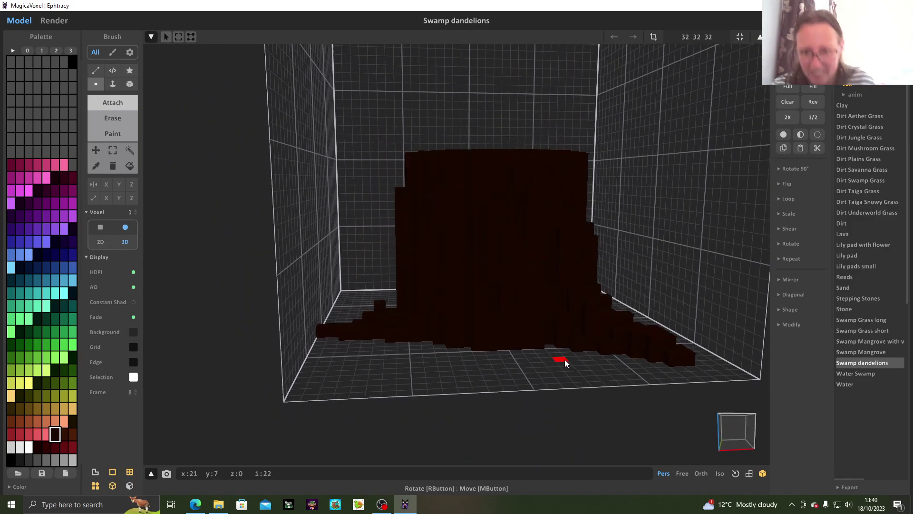
right_click_drag(473, 351, 602, 387)
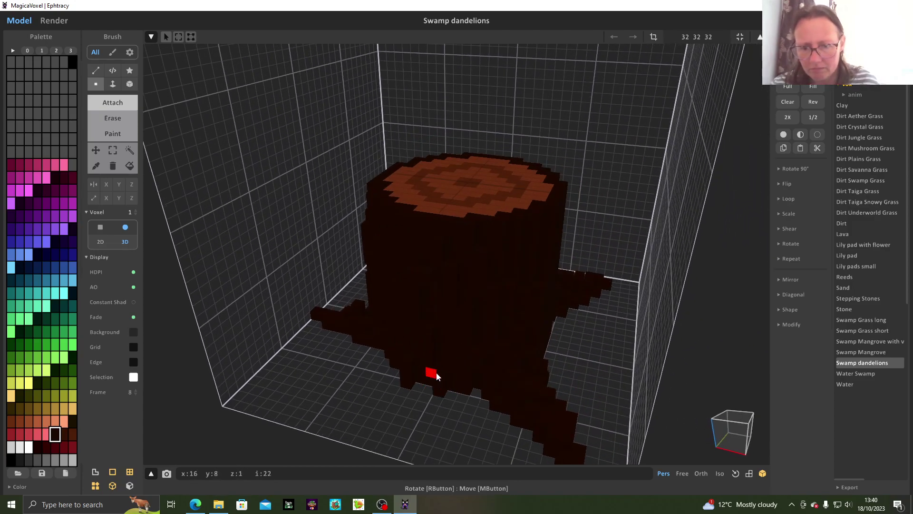
Step: Attach bark ridges and base stubs to the trunk face between the two large corner roots and around the neighbouring side
right_click_drag(436, 369, 459, 351)
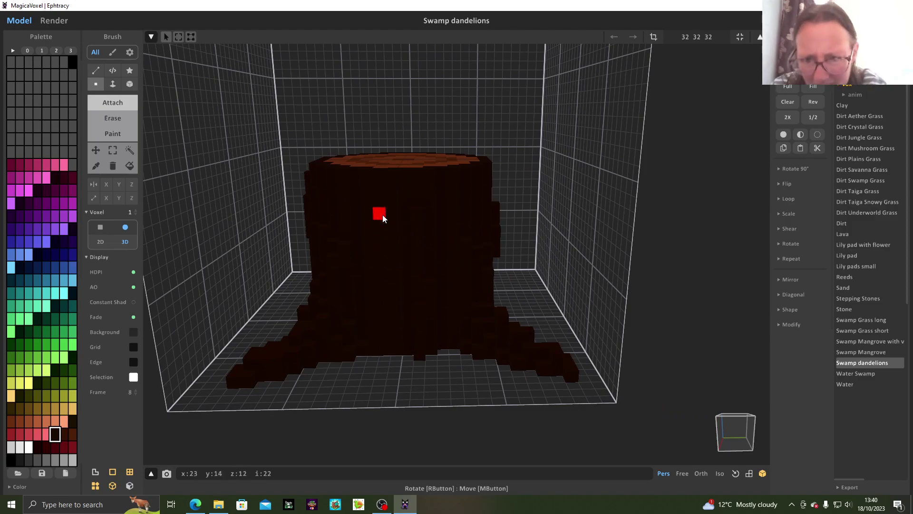
right_click_drag(379, 345, 407, 276)
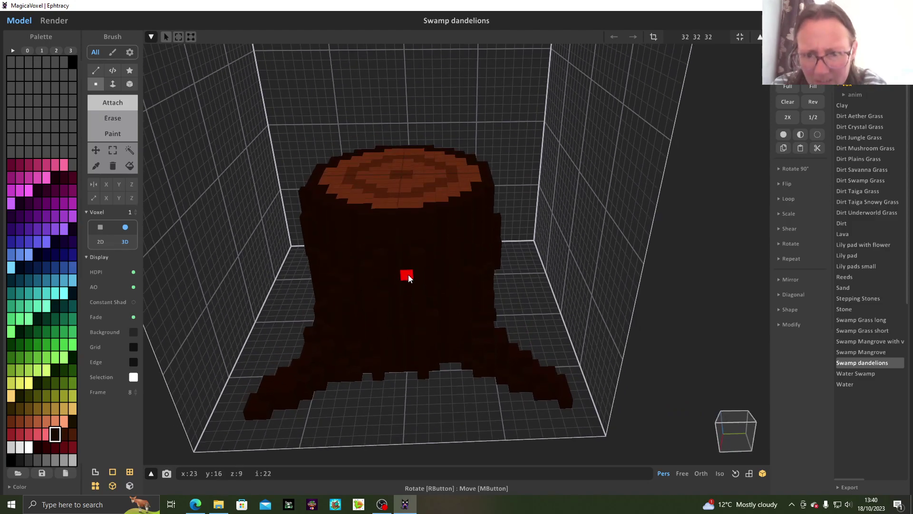
right_click_drag(463, 237, 529, 209)
right_click_drag(607, 210, 517, 189)
right_click_drag(460, 211, 484, 211)
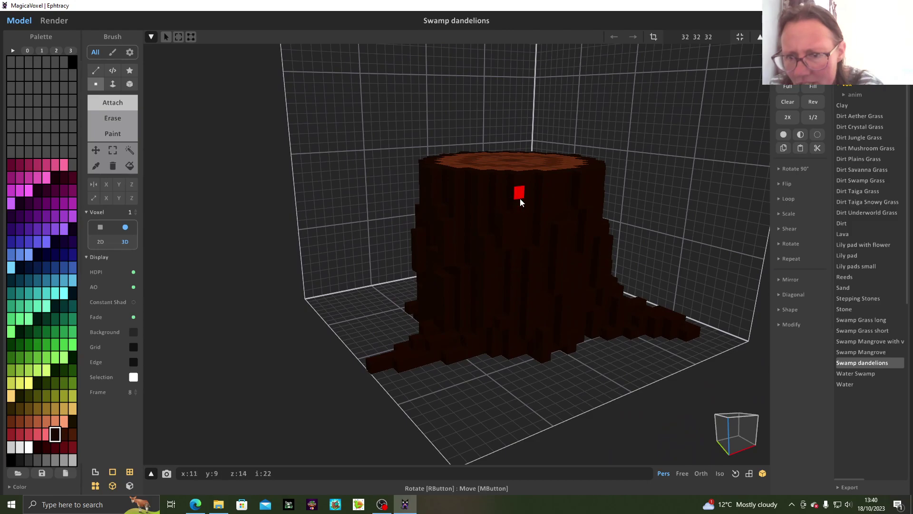
Step: Fill the remaining smooth areas of the trunk with uneven bark ridges up towards the rim
right_click_drag(564, 180, 497, 214)
right_click_drag(468, 182, 408, 216)
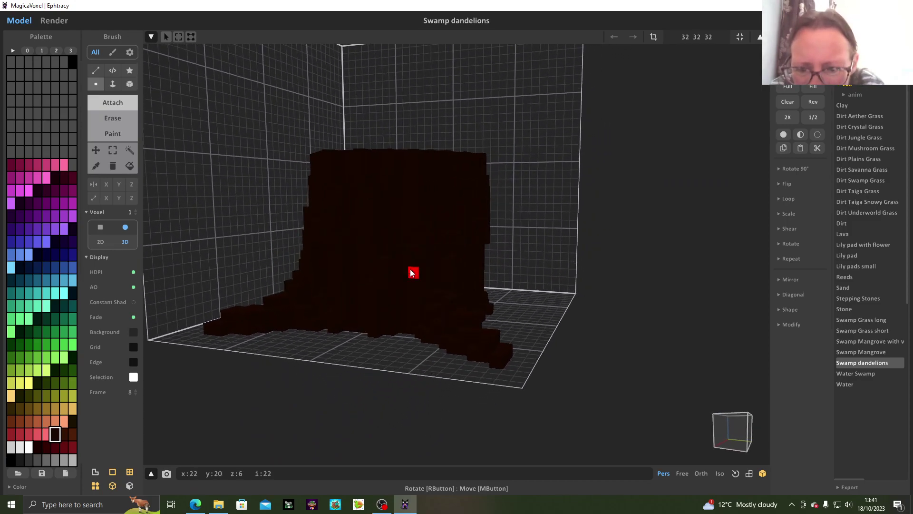
right_click_drag(413, 294, 408, 259)
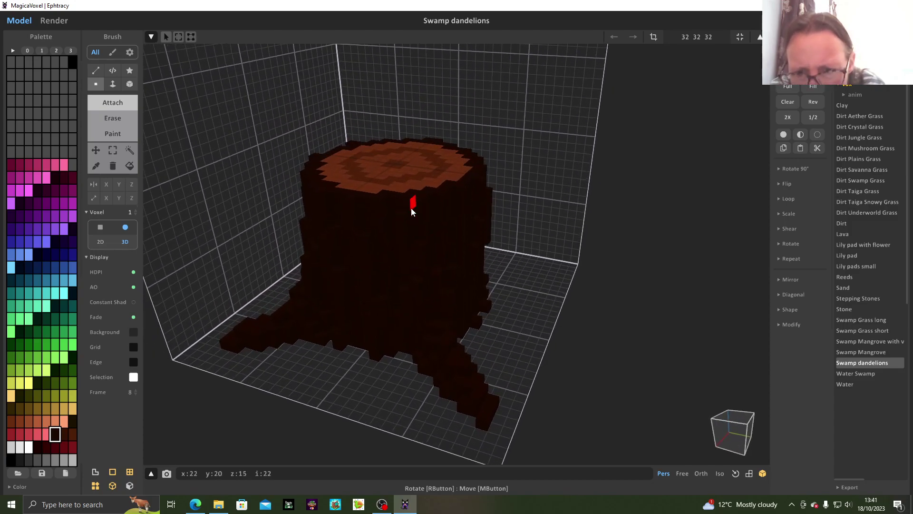
mouse_move(543, 260)
right_mouse_down()
mouse_move(488, 273)
mouse_move(531, 257)
right_mouse_up()
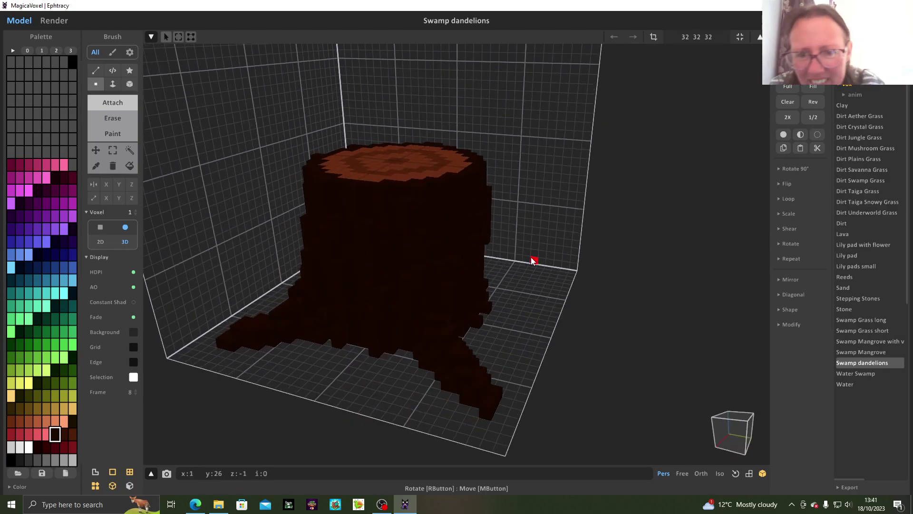
right_click_drag(428, 211, 524, 243)
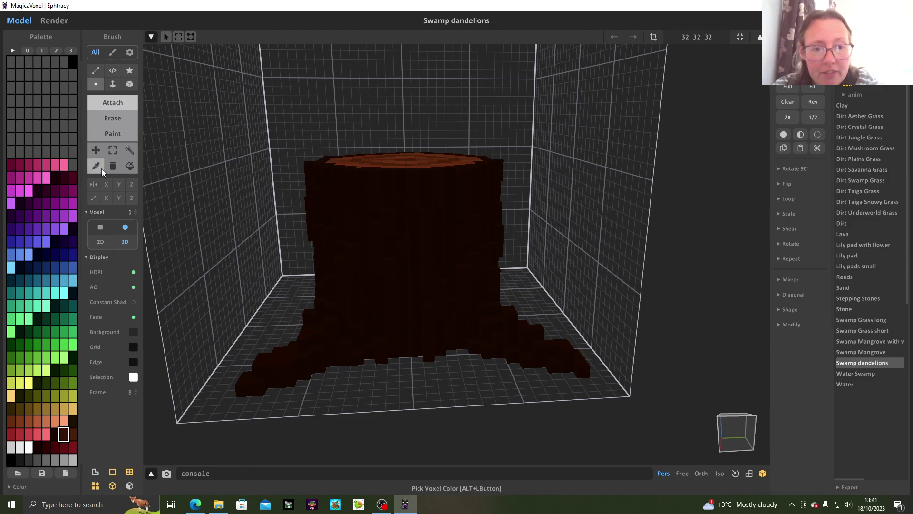
Step: Paint slightly lighter brown, staggered vertical streaks down the trunk face between the two large roots
left_click(117, 131)
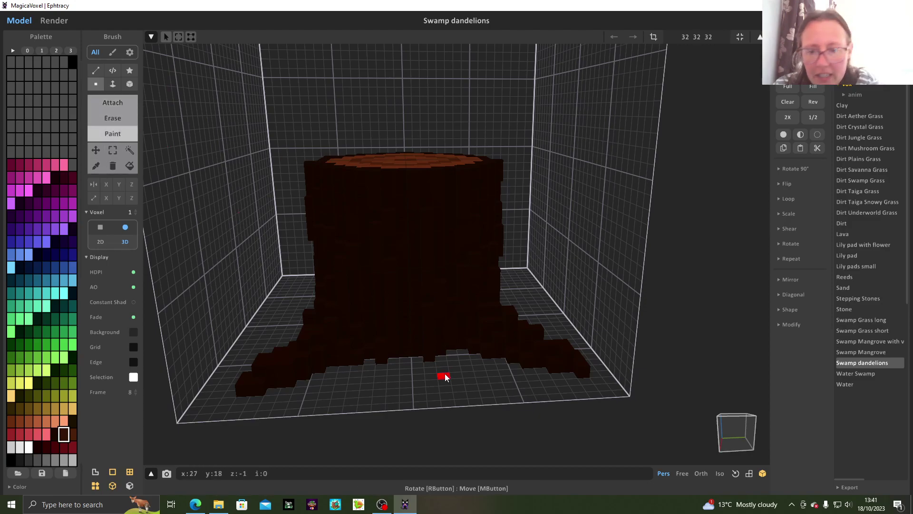
right_click_drag(444, 373, 436, 359)
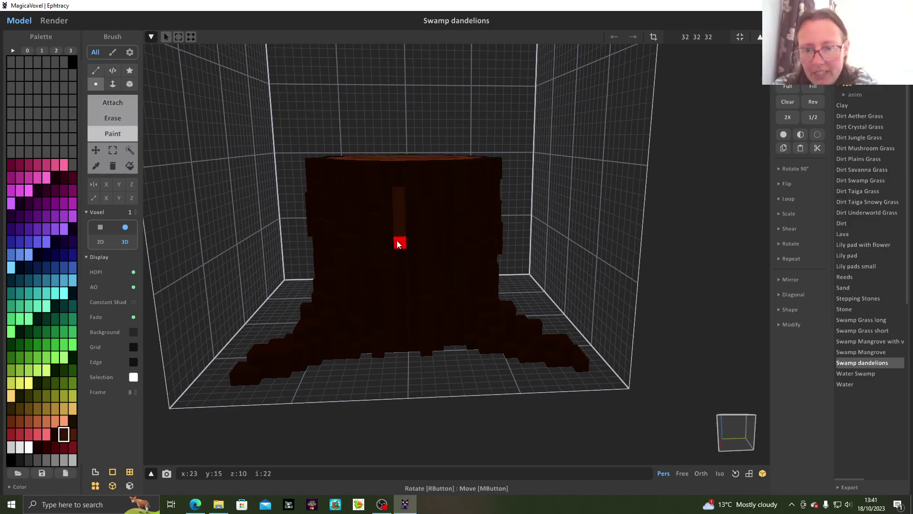
left_click_drag(418, 249, 409, 307)
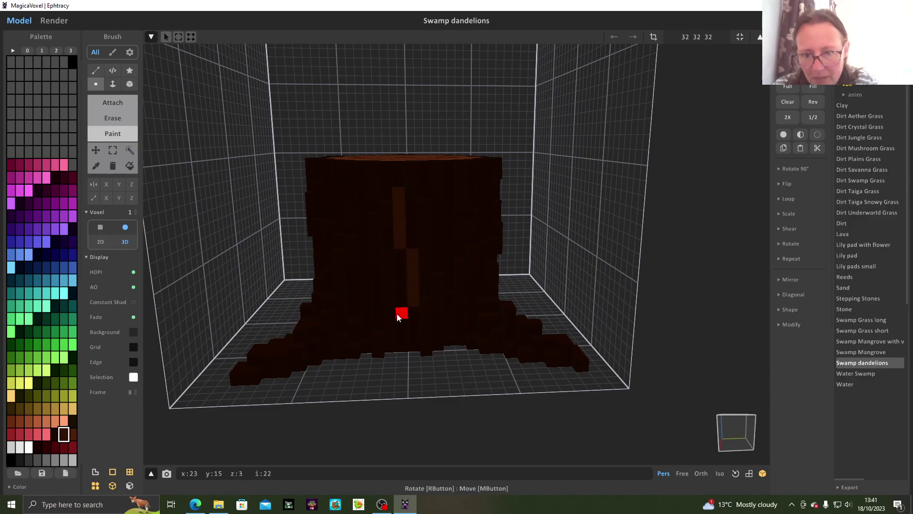
left_click_drag(392, 344, 392, 352)
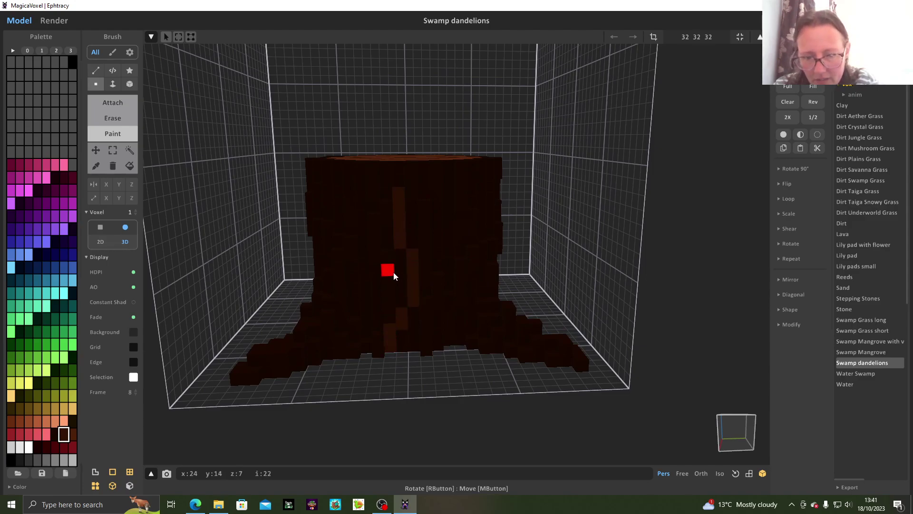
right_click_drag(402, 326, 403, 304)
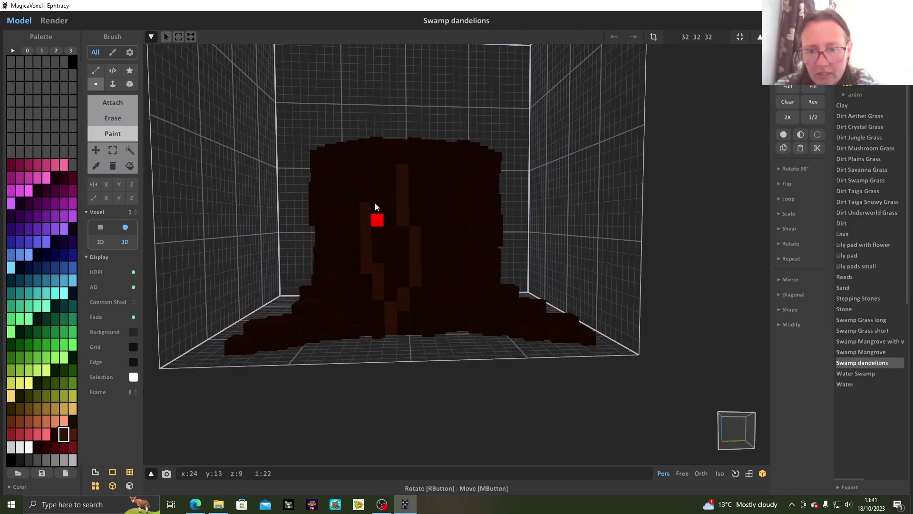
left_click_drag(377, 185, 380, 143)
Step: Paint more lighter brown streaks on the trunk beside the first ones, from the rim down to the base
right_click_drag(481, 220, 449, 241)
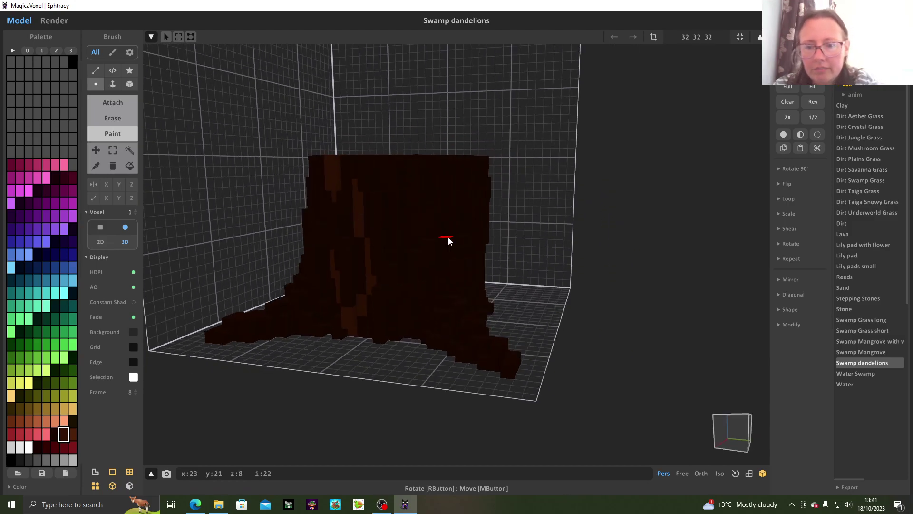
mouse_move(409, 217)
left_mouse_down()
mouse_move(416, 253)
mouse_move(399, 280)
left_mouse_up()
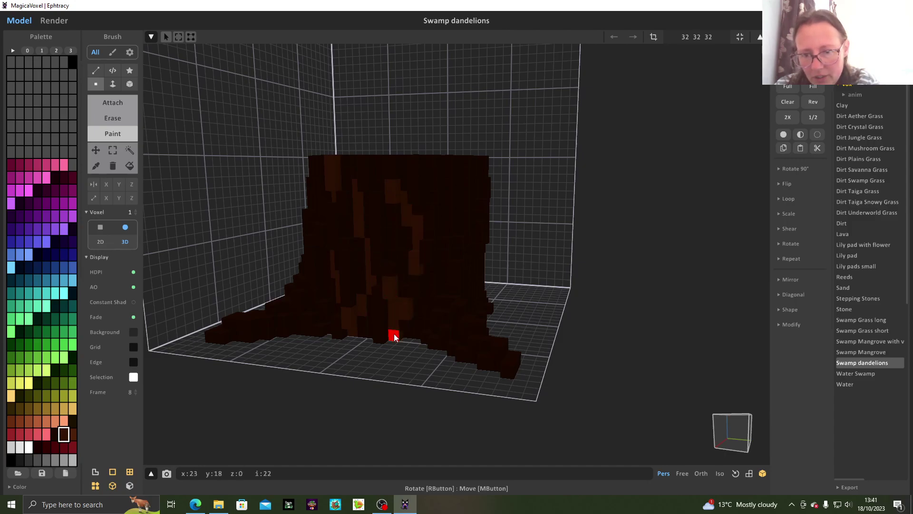
left_click_drag(443, 198, 458, 159)
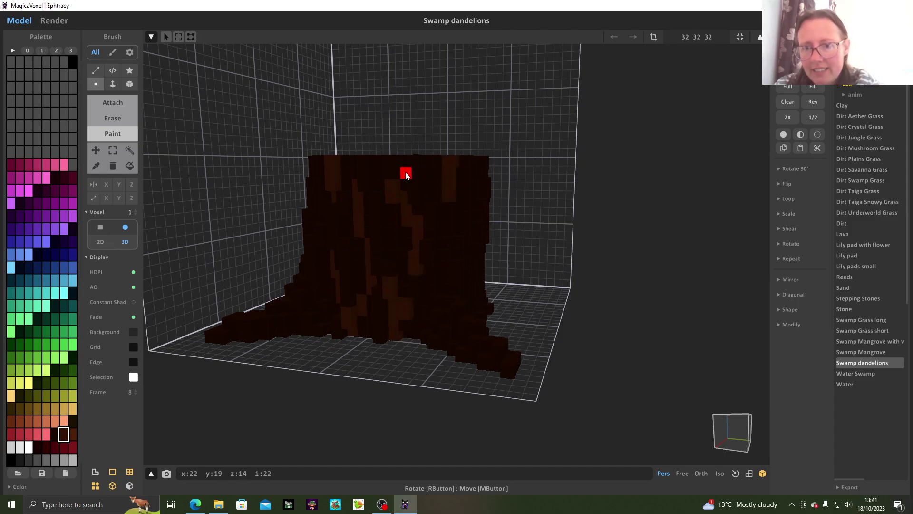
right_click_drag(518, 242, 430, 247)
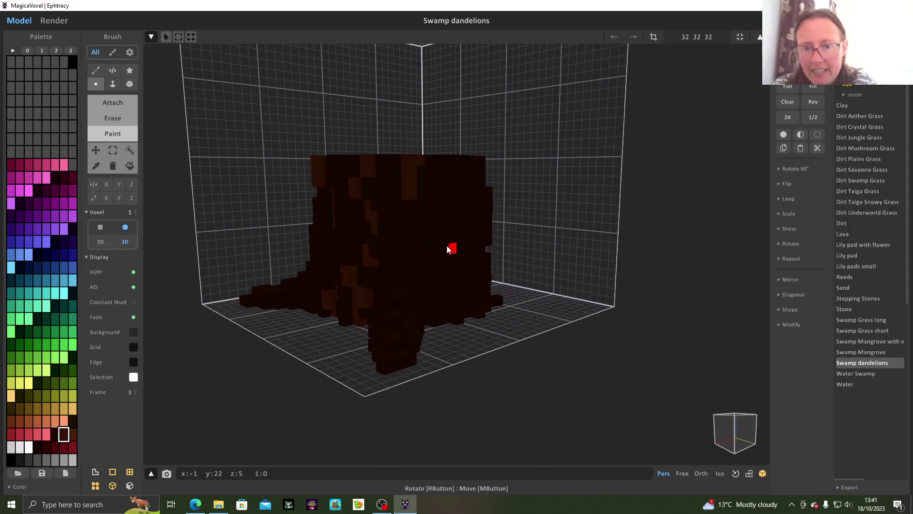
Step: Paint lighter brown streaks down the trunk above the next large corner root and along the root itself
mouse_move(407, 331)
right_mouse_down()
mouse_move(426, 348)
mouse_move(425, 363)
mouse_move(395, 323)
right_mouse_up()
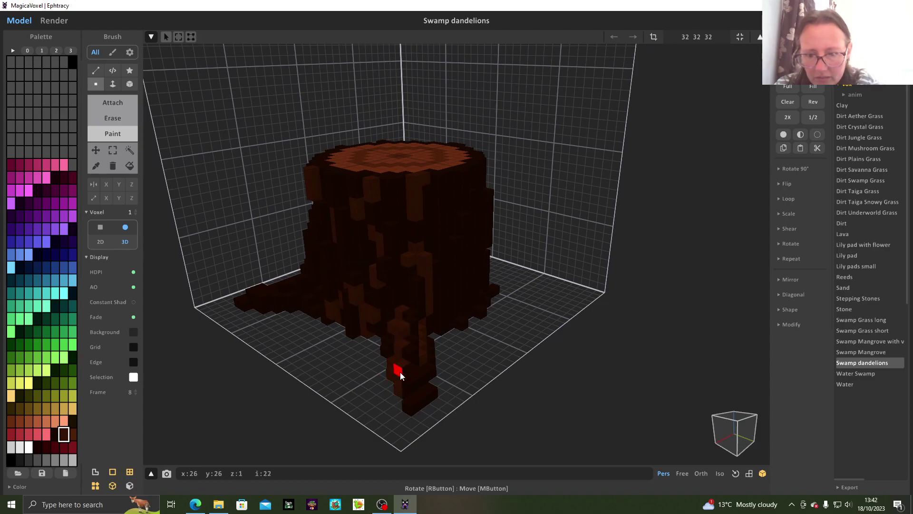
mouse_move(487, 386)
right_mouse_down()
mouse_move(502, 379)
mouse_move(475, 395)
right_mouse_up()
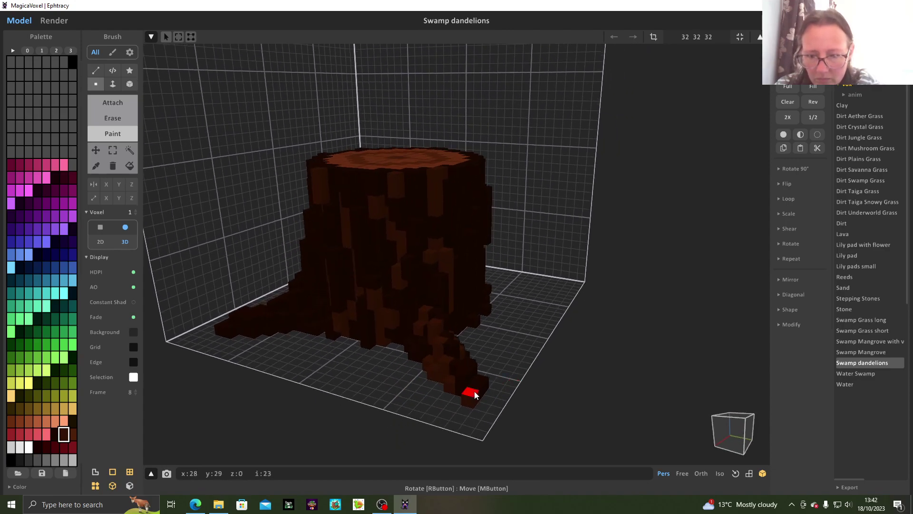
right_click_drag(535, 364, 461, 345)
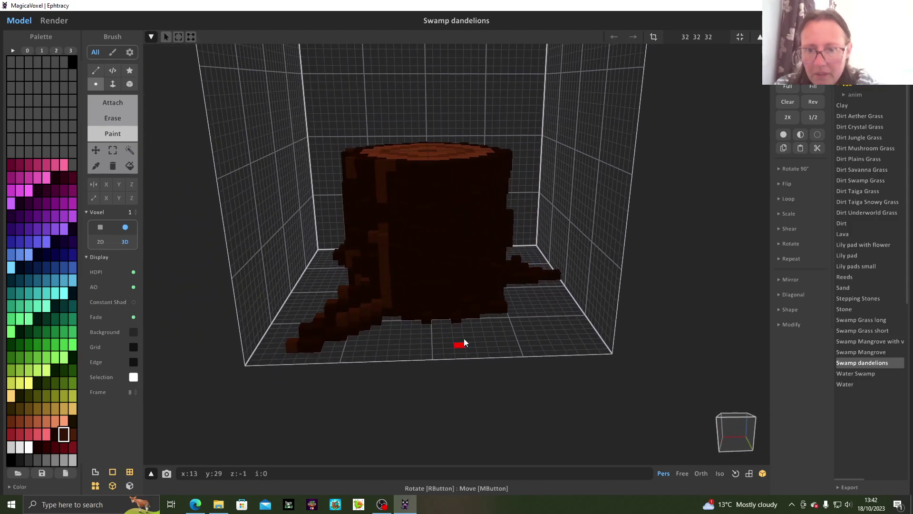
Step: Paint staggered lighter brown vertical streaks from rim to base across the trunk side beyond that corner root
right_click_drag(427, 259, 445, 272)
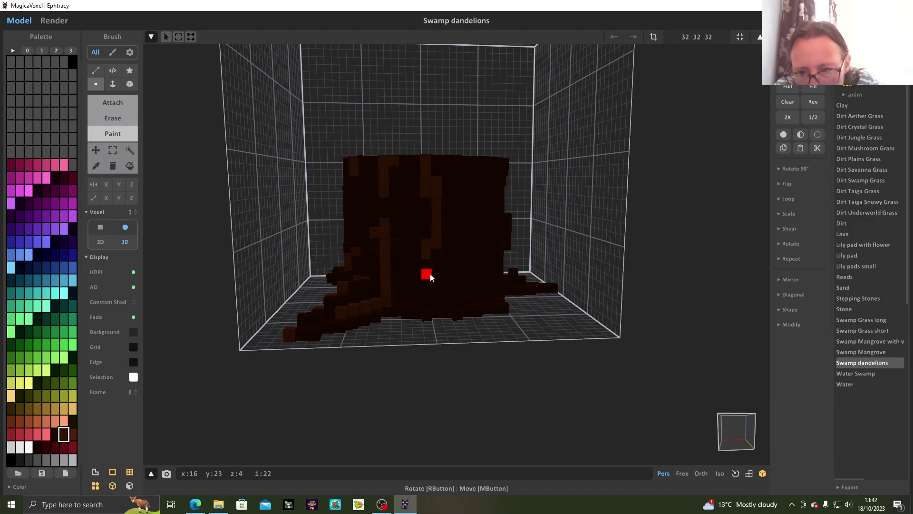
left_click_drag(428, 300, 426, 330)
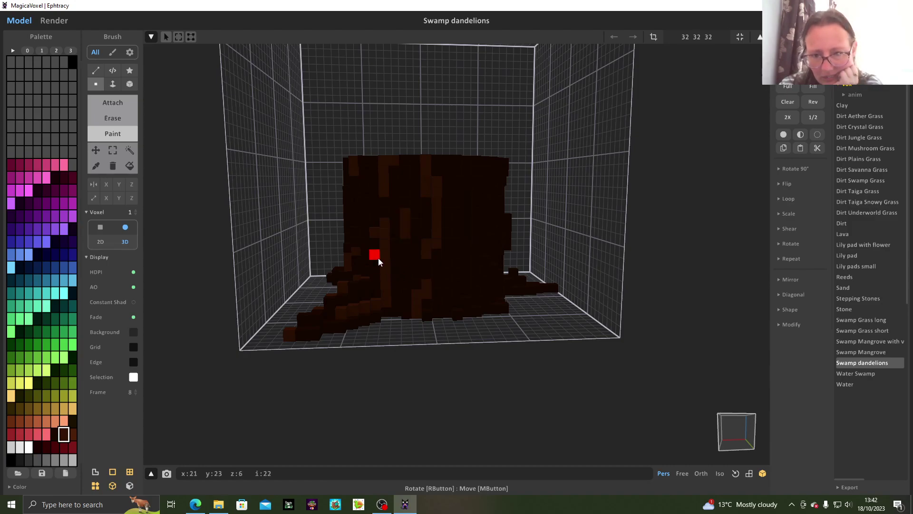
right_click_drag(378, 314, 366, 316)
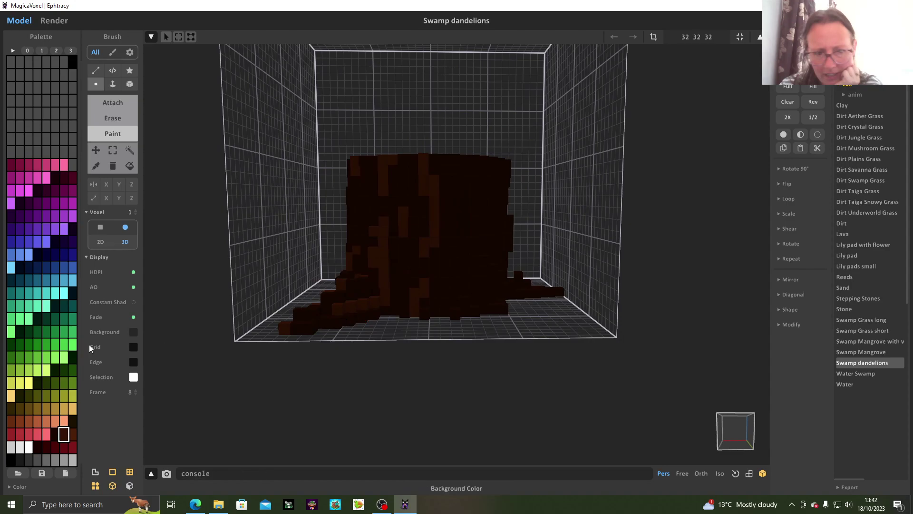
left_click(55, 434)
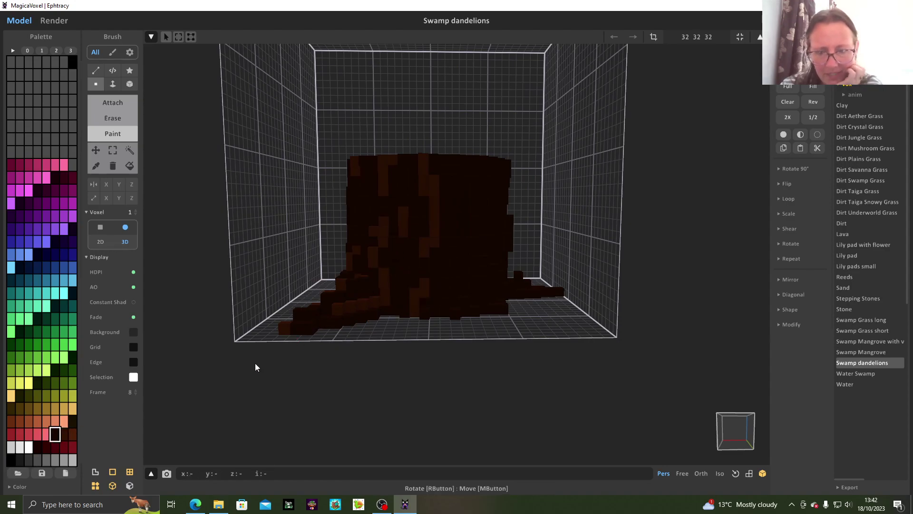
left_click(63, 434)
mouse_move(417, 358)
right_mouse_down()
mouse_move(357, 369)
mouse_move(428, 352)
right_mouse_up()
right_click_drag(438, 247, 468, 238)
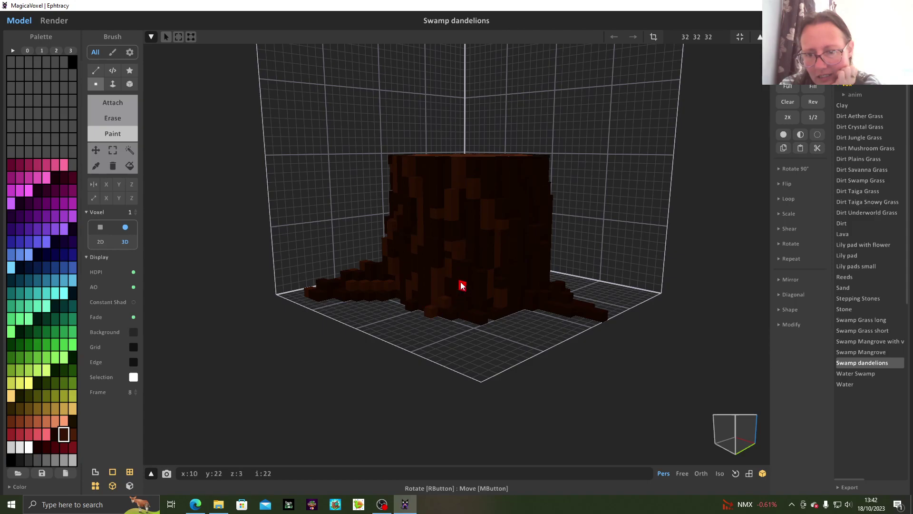
Step: Paint lighter brown streaks down the trunk above the following smaller root and continue them along that root
right_click_drag(538, 341, 447, 329)
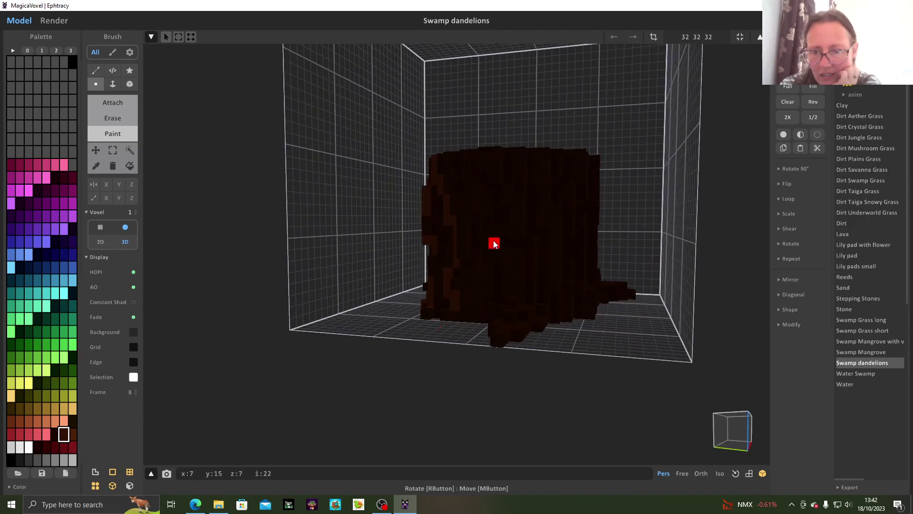
mouse_move(507, 195)
left_mouse_down()
mouse_move(528, 279)
mouse_move(507, 237)
left_mouse_up()
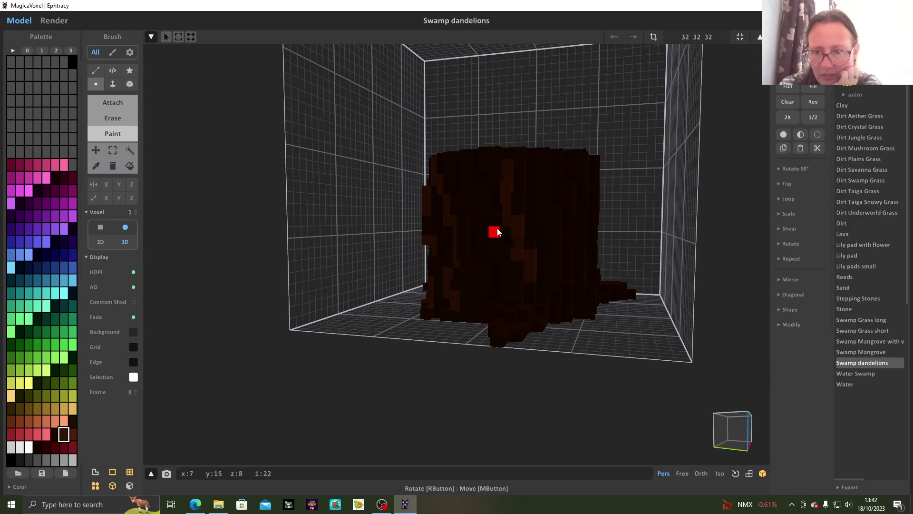
left_click_drag(516, 288, 503, 278)
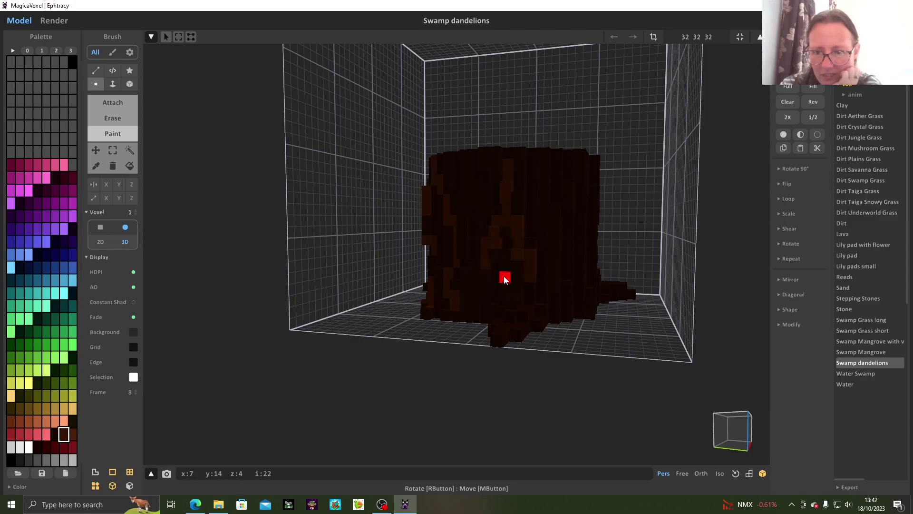
right_click_drag(435, 322, 517, 212)
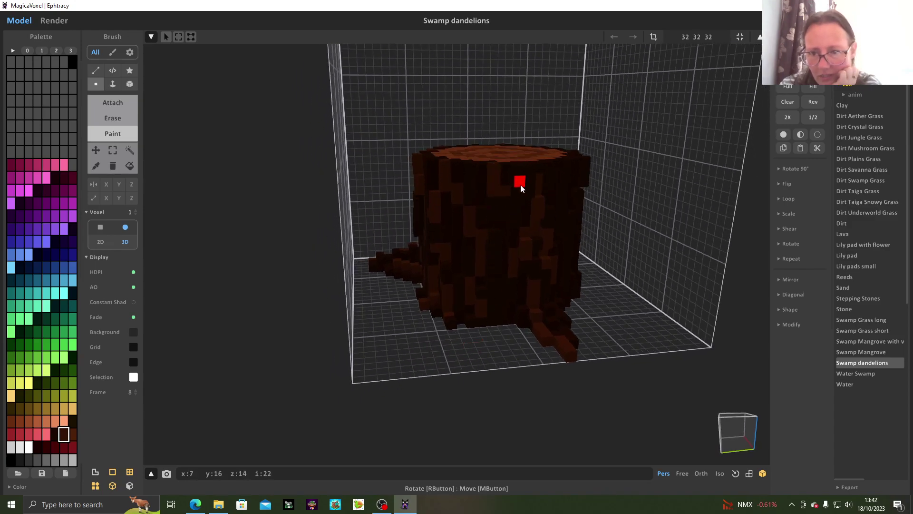
Step: Paint irregular lighter brown streaks and patches from rim to base on the trunk side between the small root and the last large root
right_click_drag(603, 210, 509, 185)
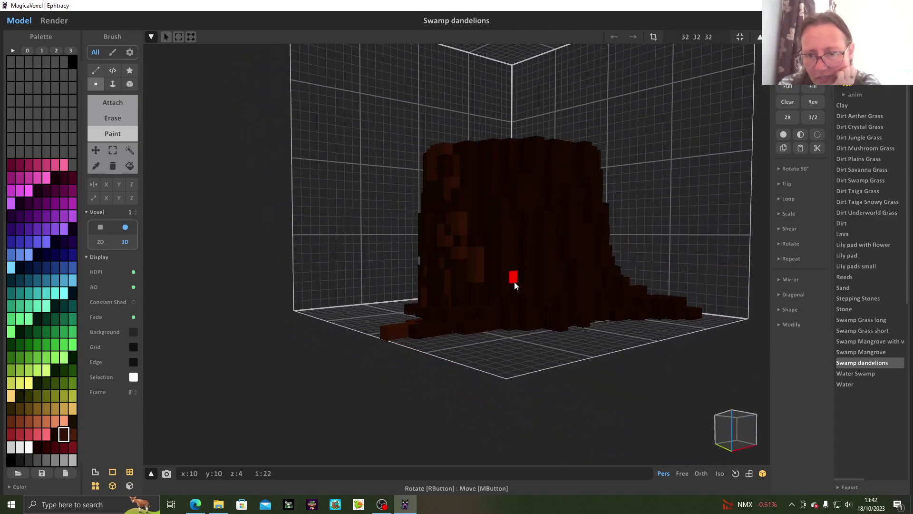
mouse_move(496, 303)
left_mouse_down()
mouse_move(477, 322)
mouse_move(500, 322)
left_mouse_up()
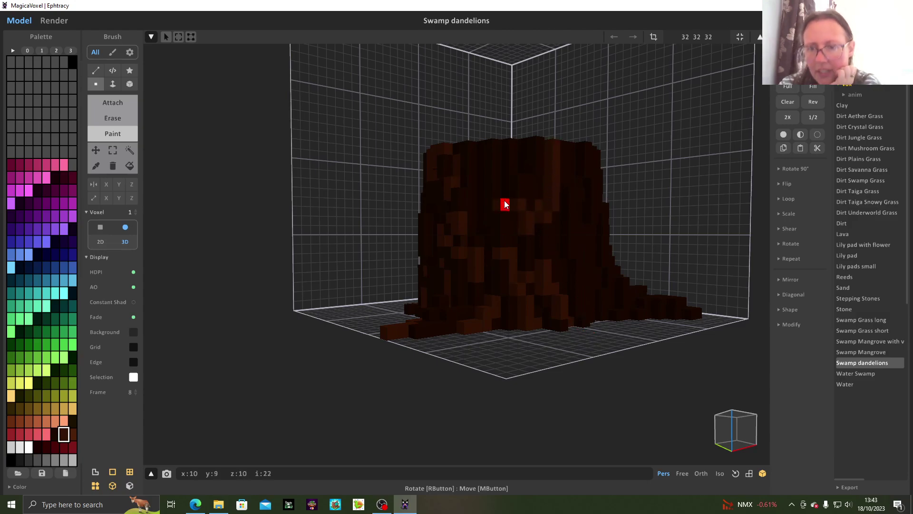
right_click_drag(683, 265, 617, 279)
mouse_move(498, 149)
left_mouse_down()
mouse_move(492, 145)
mouse_move(499, 252)
mouse_move(526, 347)
left_mouse_up()
mouse_move(477, 249)
left_mouse_down()
mouse_move(476, 317)
mouse_move(490, 327)
left_mouse_up()
right_click_drag(509, 330, 423, 254)
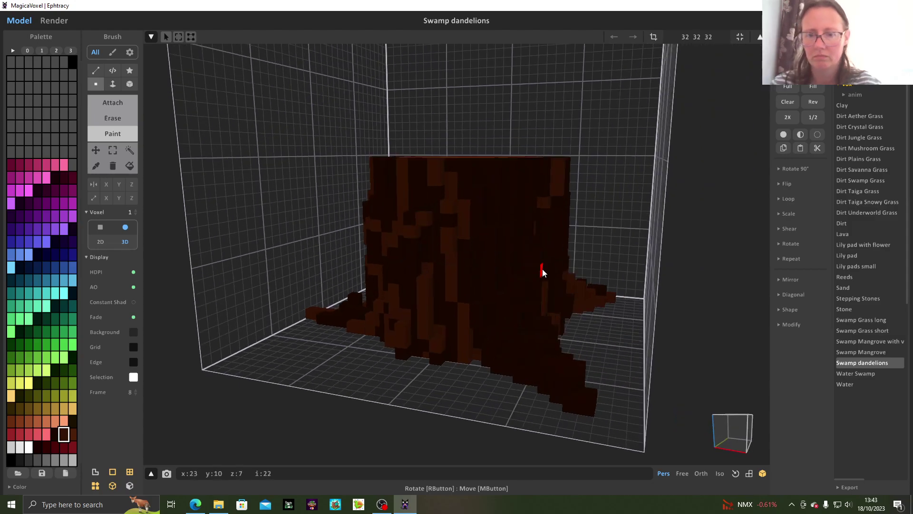
Step: Fill the last plain dark trunk area with lighter brown streaks and extend them onto the large root below
right_click_drag(544, 269, 557, 267)
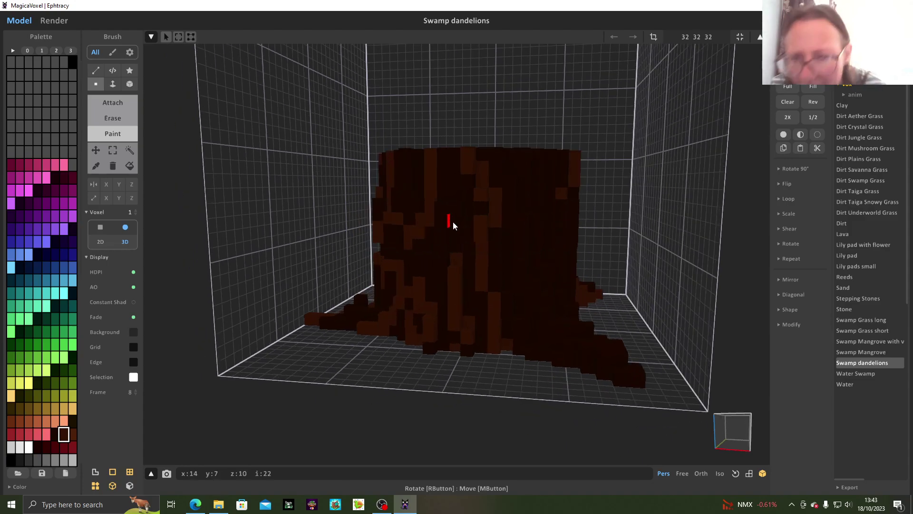
right_click_drag(628, 275, 583, 283)
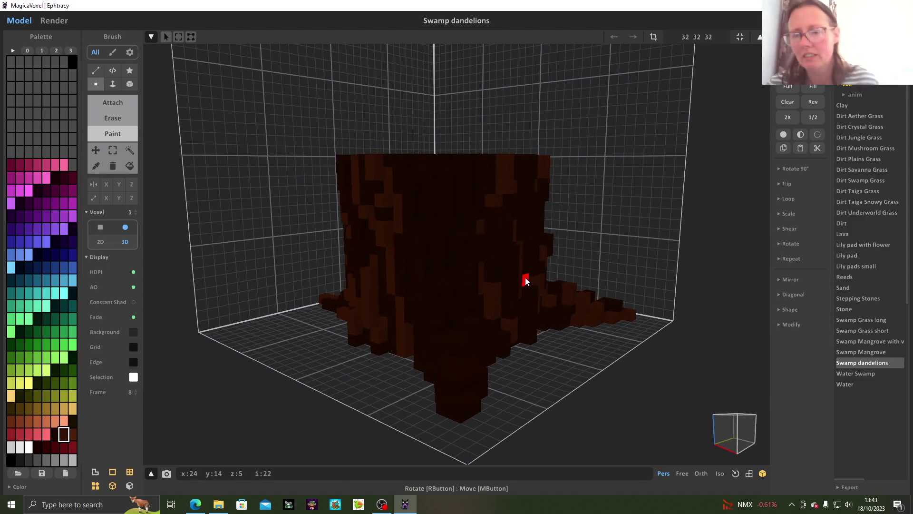
right_click_drag(435, 242, 460, 232)
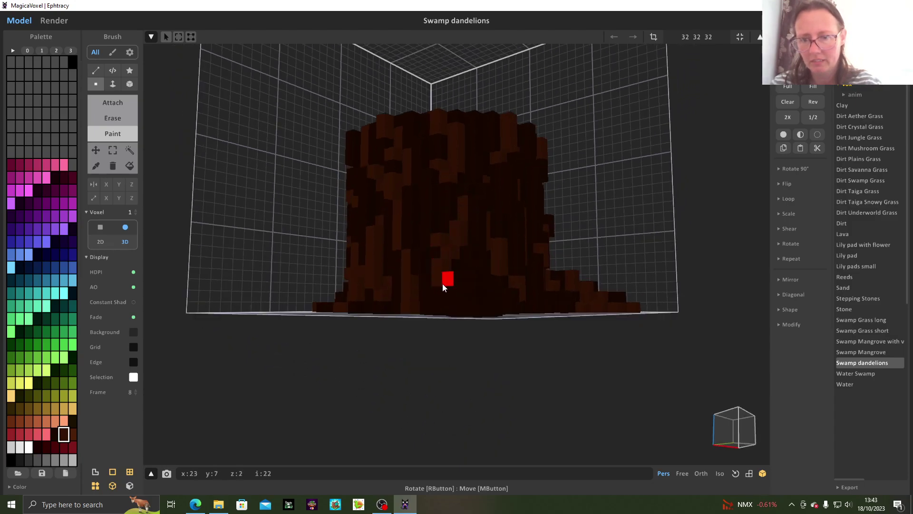
right_click_drag(502, 301, 475, 318)
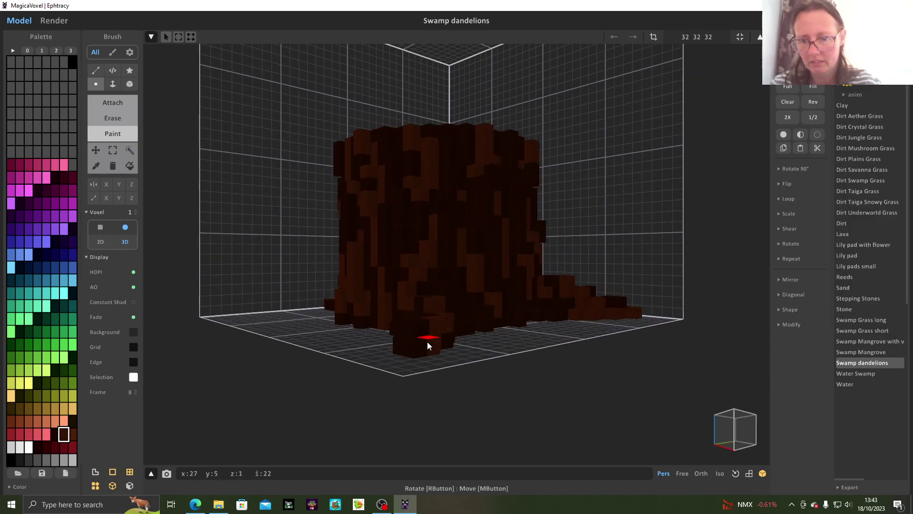
Step: Attach a few darkest brown voxels at the base of the trunk between the roots
right_click_drag(467, 355, 347, 359)
scroll(428, 323, "up", 3)
left_click(55, 434)
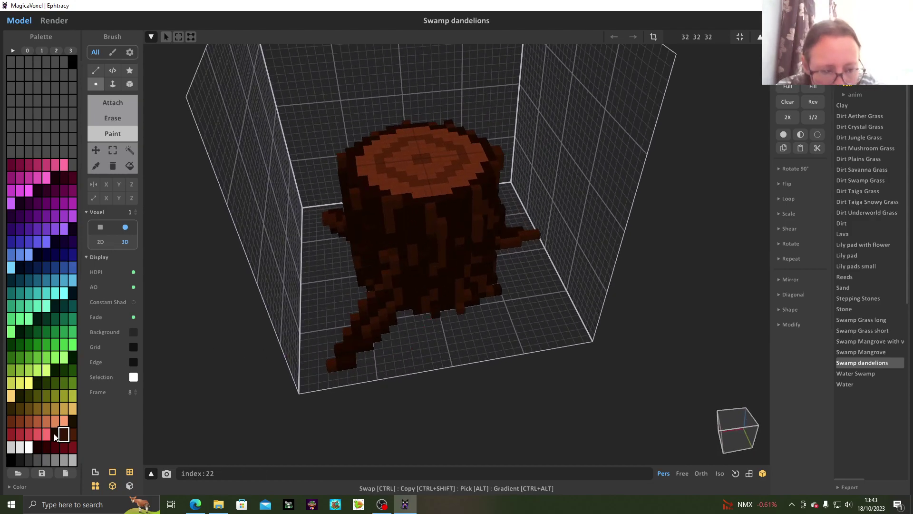
left_click(107, 104)
left_click(405, 318)
left_click(406, 316)
right_click_drag(369, 354, 451, 352)
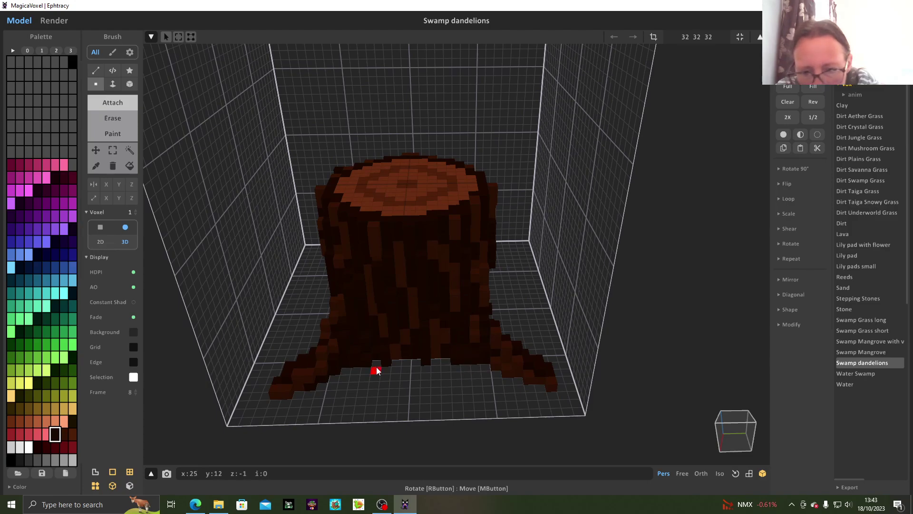
right_click_drag(365, 374, 473, 384)
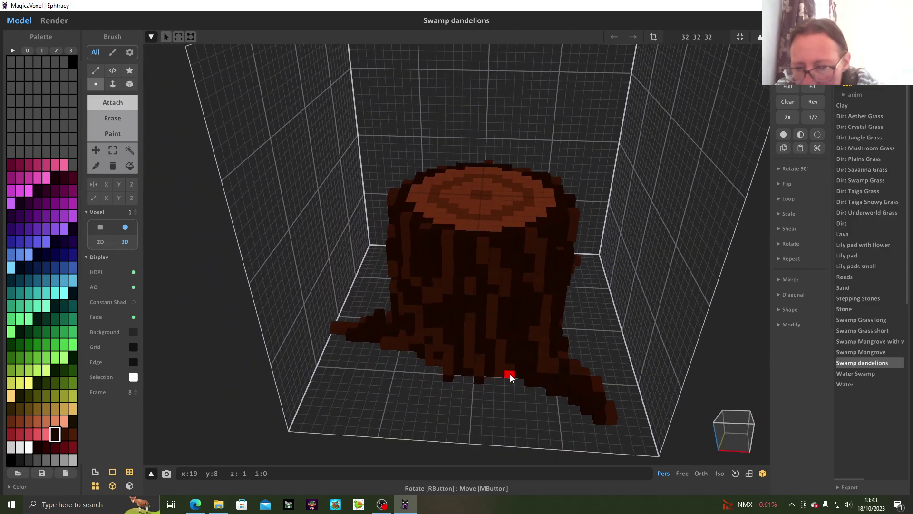
Step: Attach scattered darkest brown voxels around the bark rim to make the stump's top edge uneven
right_click_drag(412, 395, 387, 351)
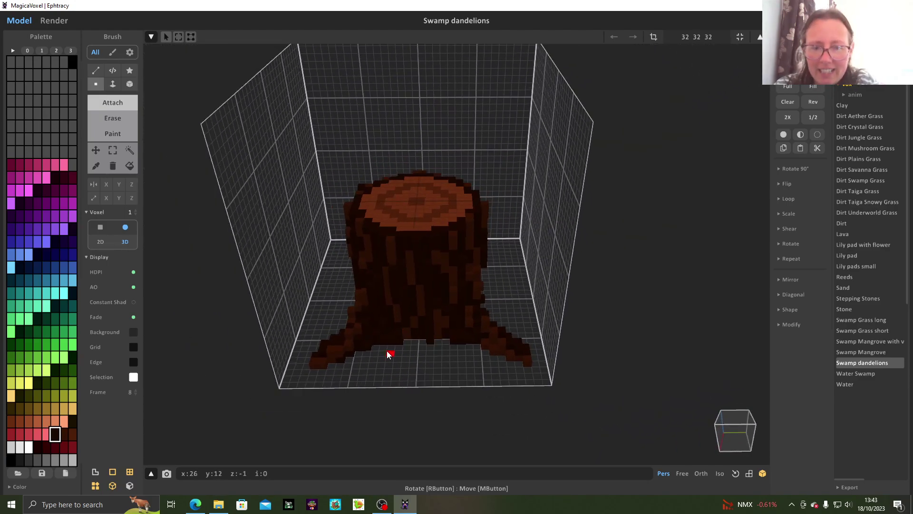
right_click_drag(440, 202, 444, 213)
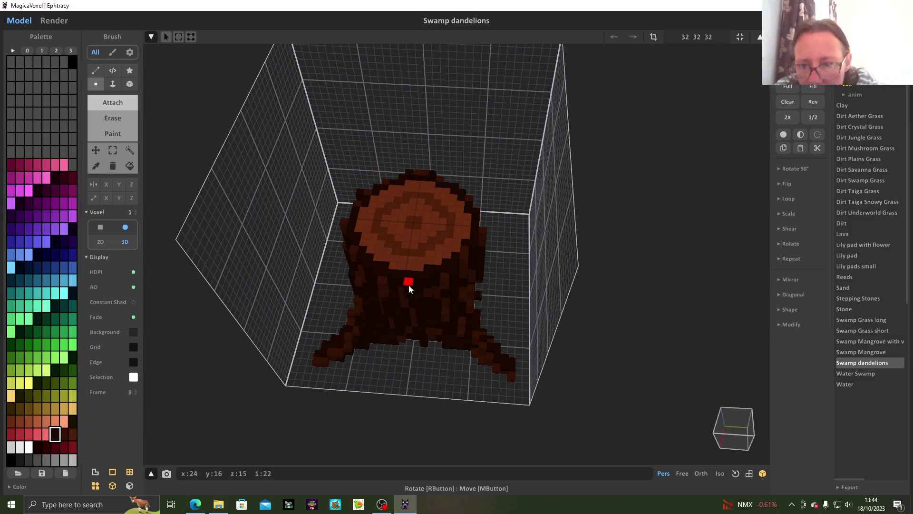
right_click_drag(474, 260, 409, 247)
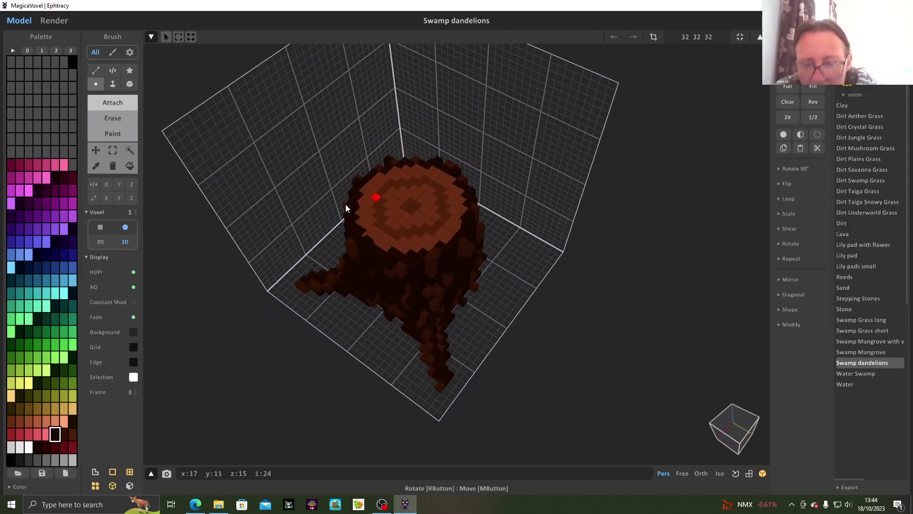
Step: Attach scattered voxels in the medium and lighter ring browns across the cut top to roughen its surface
left_click(73, 435)
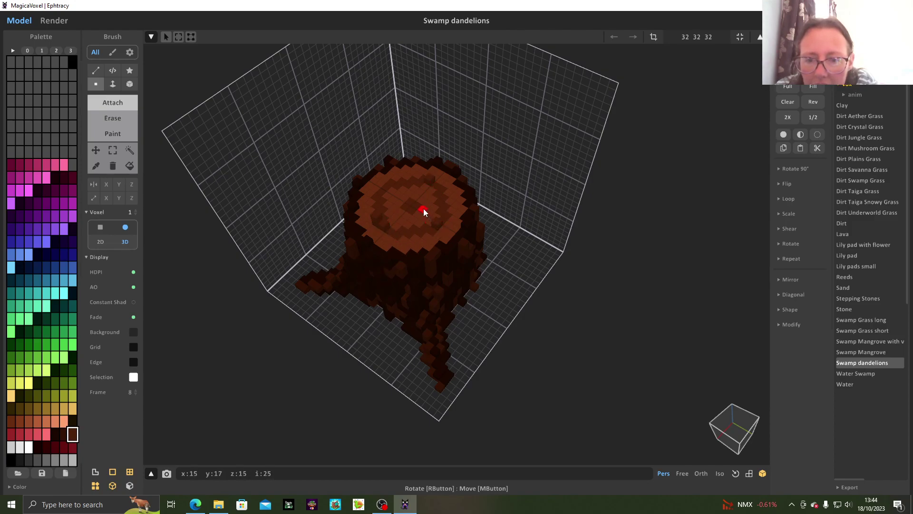
left_click(11, 422)
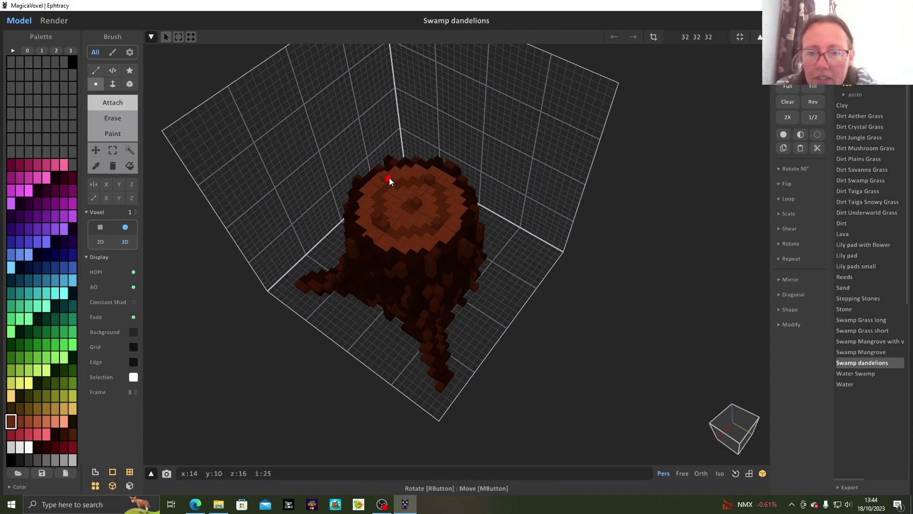
left_click(450, 198)
left_click(451, 207)
right_click_drag(430, 259, 456, 246)
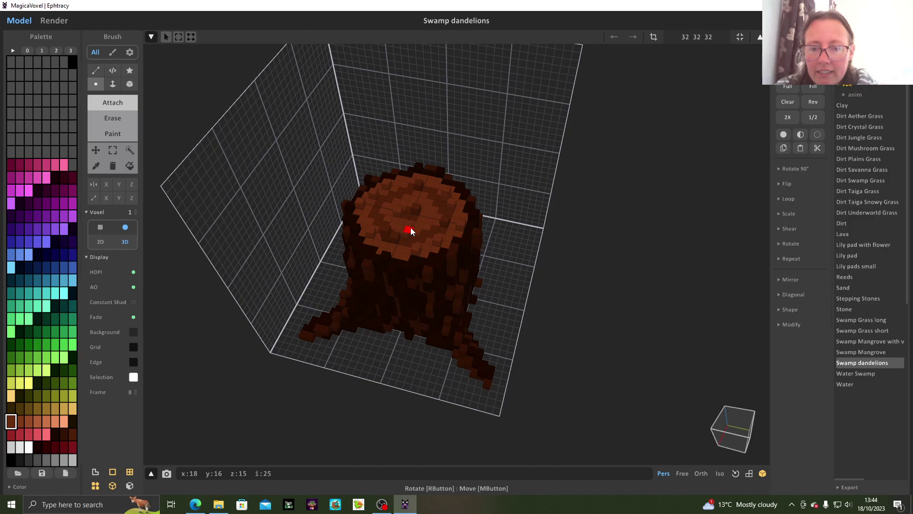
right_click_drag(442, 226, 325, 255)
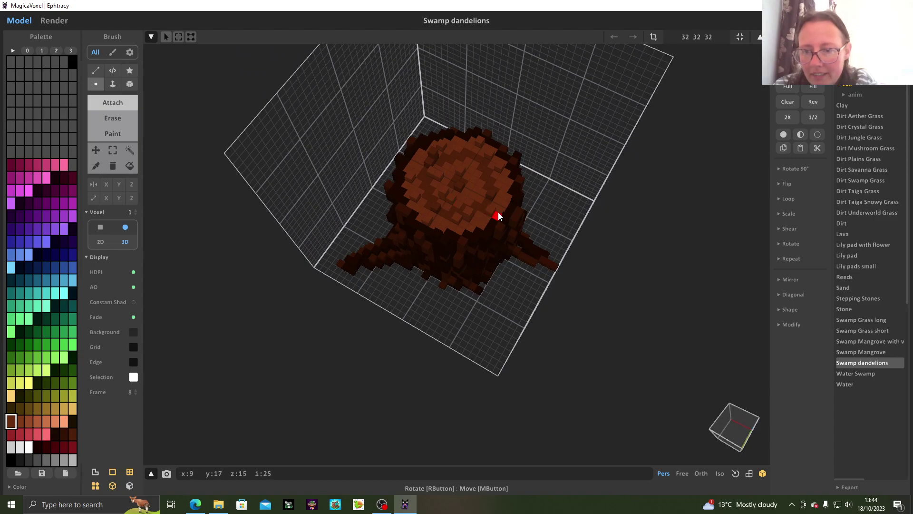
right_click_drag(458, 332, 557, 309)
mouse_move(493, 301)
right_mouse_down()
mouse_move(485, 279)
mouse_move(463, 264)
mouse_move(414, 280)
right_mouse_up()
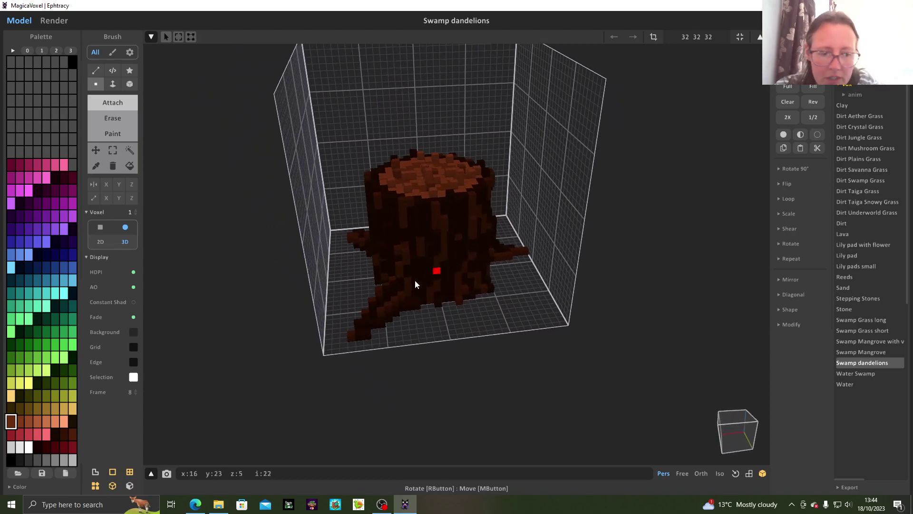
Step: Attach an olive green vine with short side branches, running from the middle of the trunk side down to the ground
left_click(37, 397)
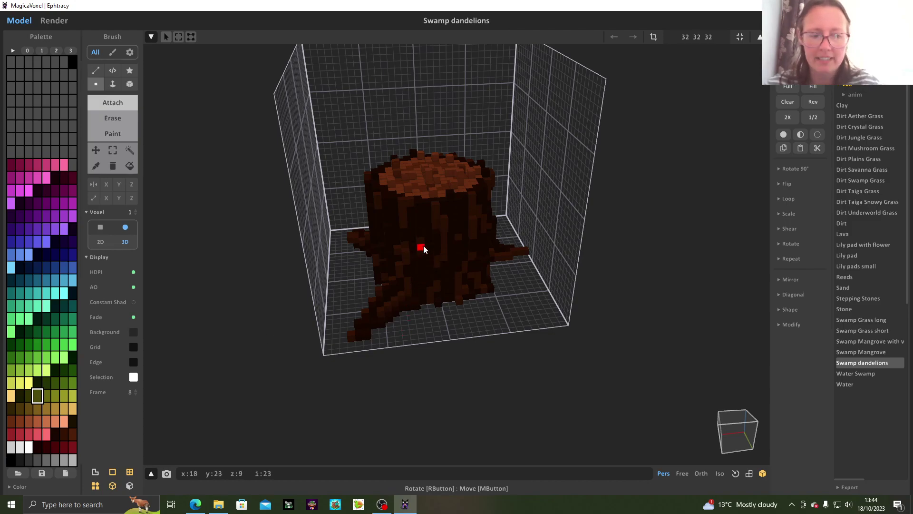
right_click_drag(429, 324, 423, 301)
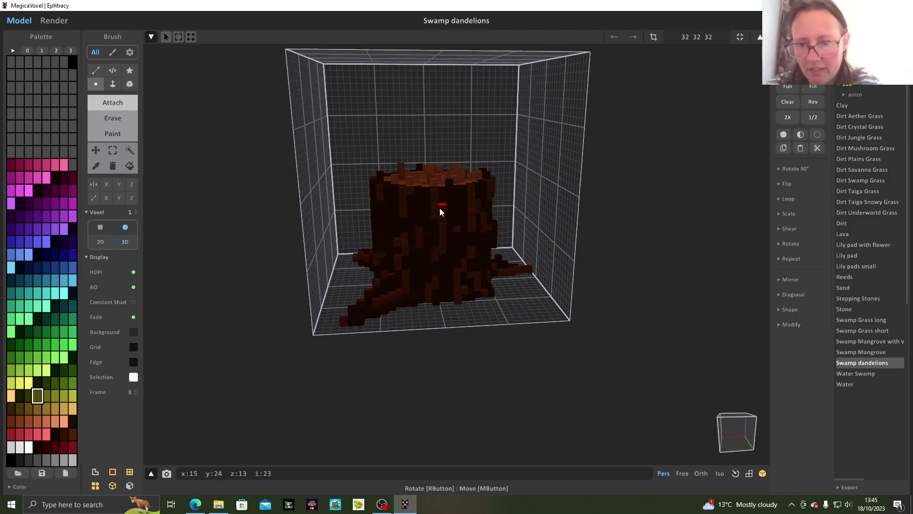
left_click_drag(454, 238, 451, 312)
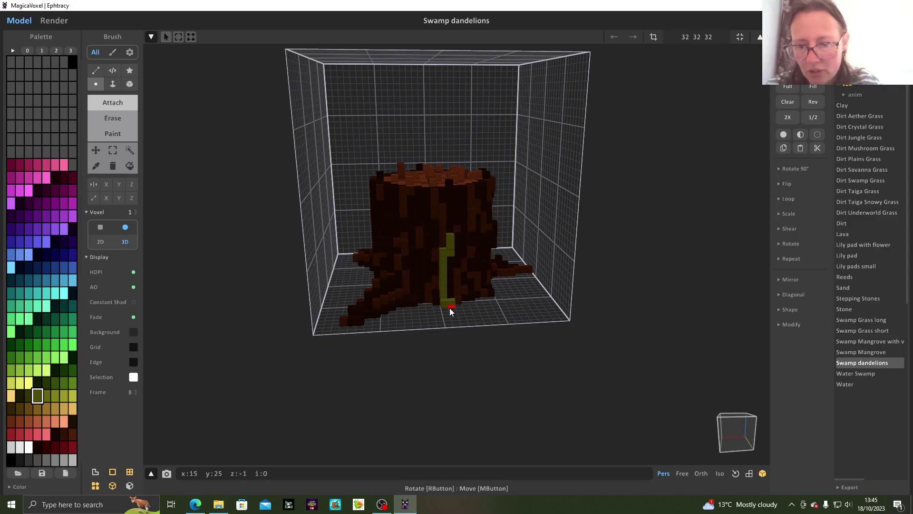
left_click(465, 281)
left_click(436, 257)
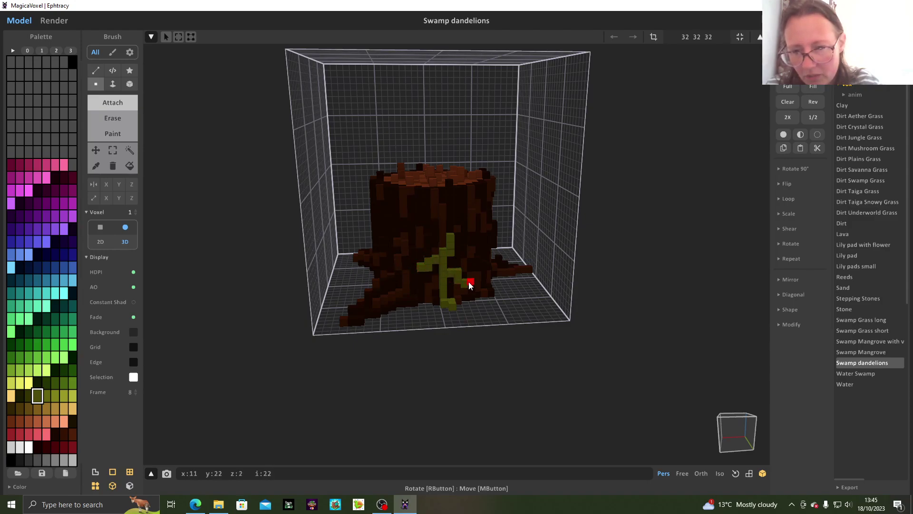
mouse_move(444, 283)
right_mouse_down()
mouse_move(455, 283)
mouse_move(455, 244)
mouse_move(461, 281)
mouse_move(484, 314)
mouse_move(436, 330)
mouse_move(438, 340)
right_mouse_up()
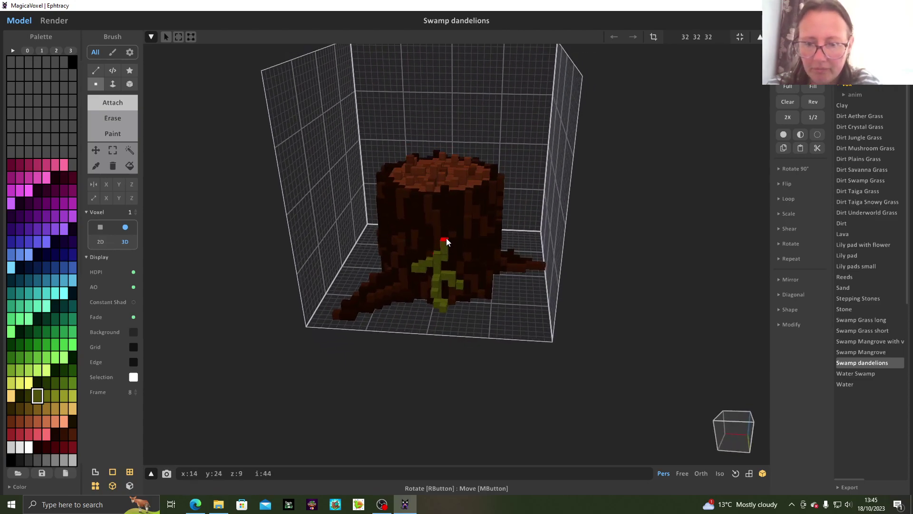
Step: Attach more olive green voxels to the vine's upper end, extending it up the trunk with a short sideways bend
right_click_drag(457, 240, 436, 238)
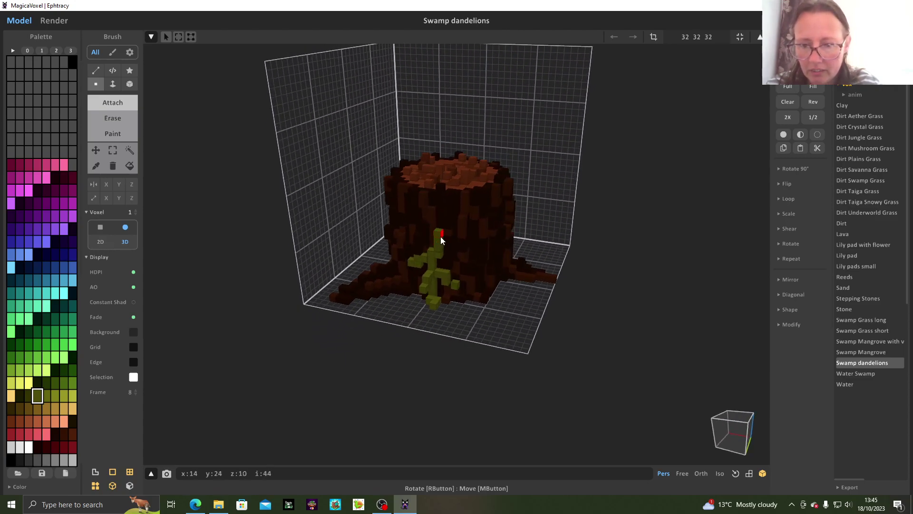
right_click_drag(476, 298, 457, 249)
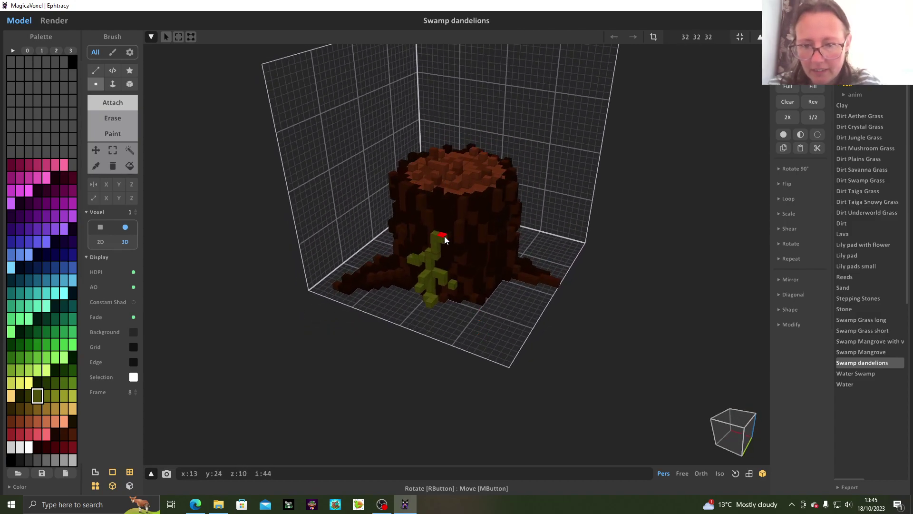
right_click_drag(462, 290, 500, 269)
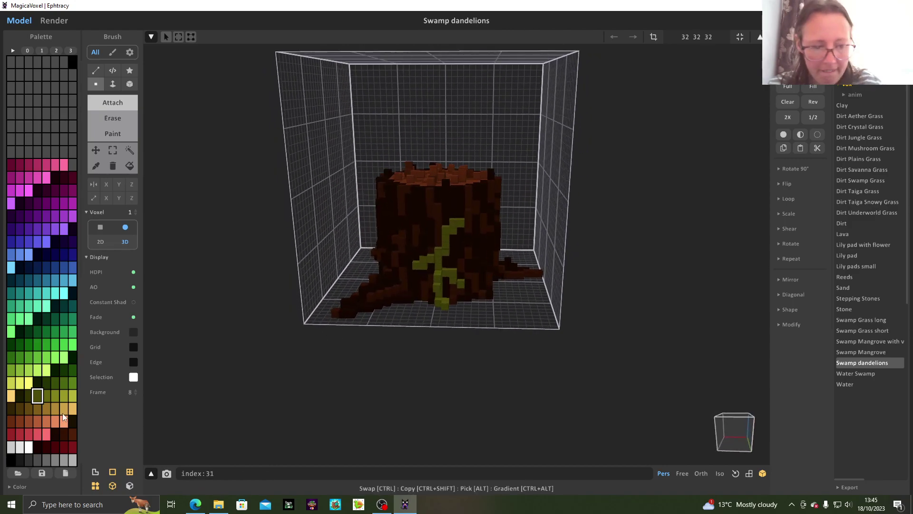
Step: Paint voxels along the vine in the next lighter olive green
left_click(46, 396)
left_click(107, 135)
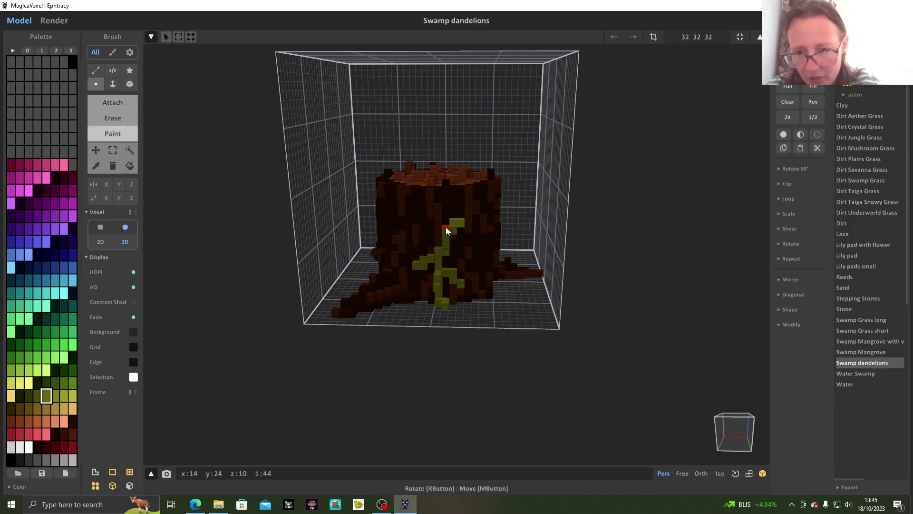
right_click_drag(446, 231, 435, 275)
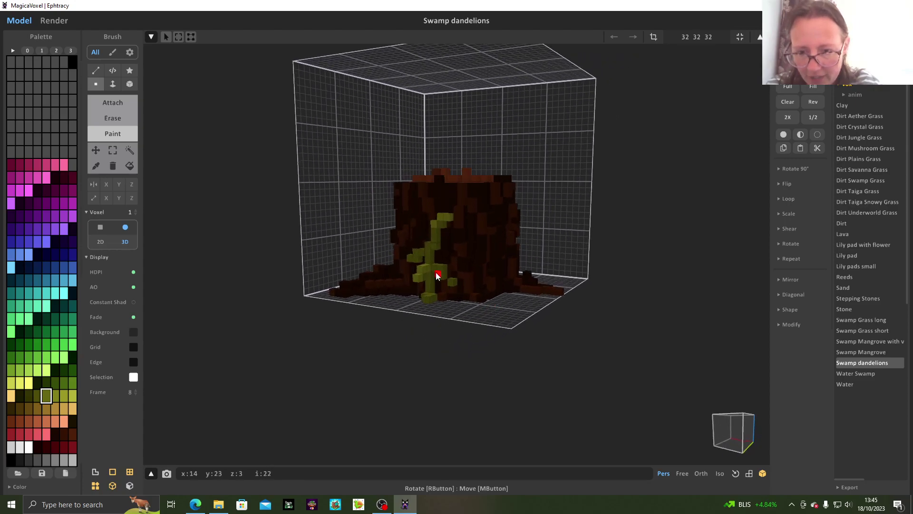
right_click_drag(460, 306, 442, 330)
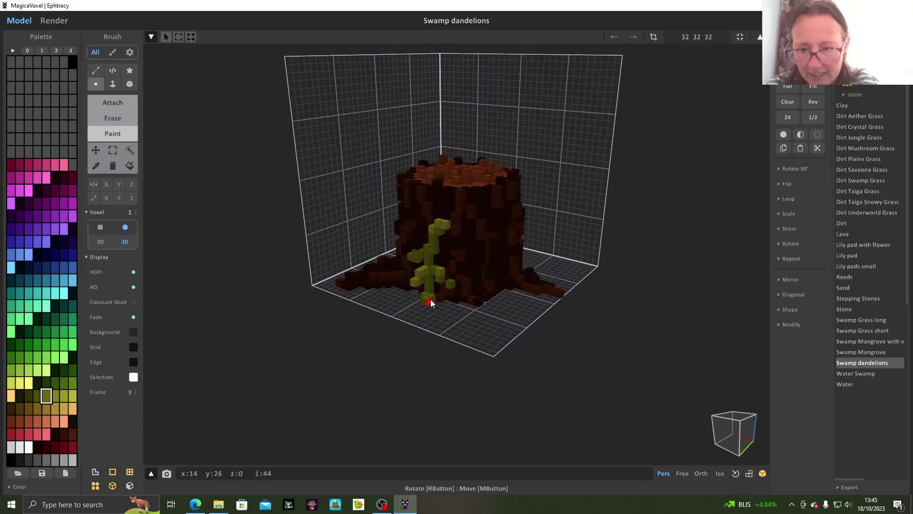
right_click_drag(428, 298, 452, 277)
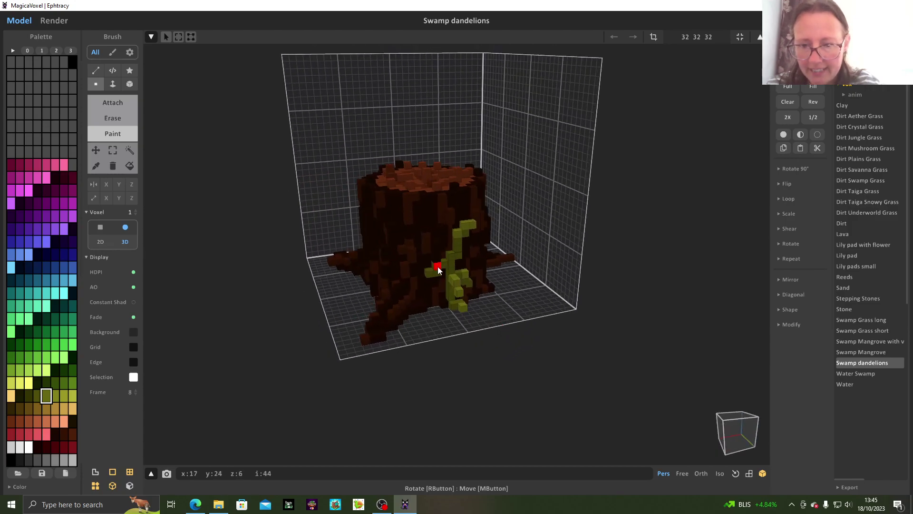
right_click_drag(492, 304, 444, 261)
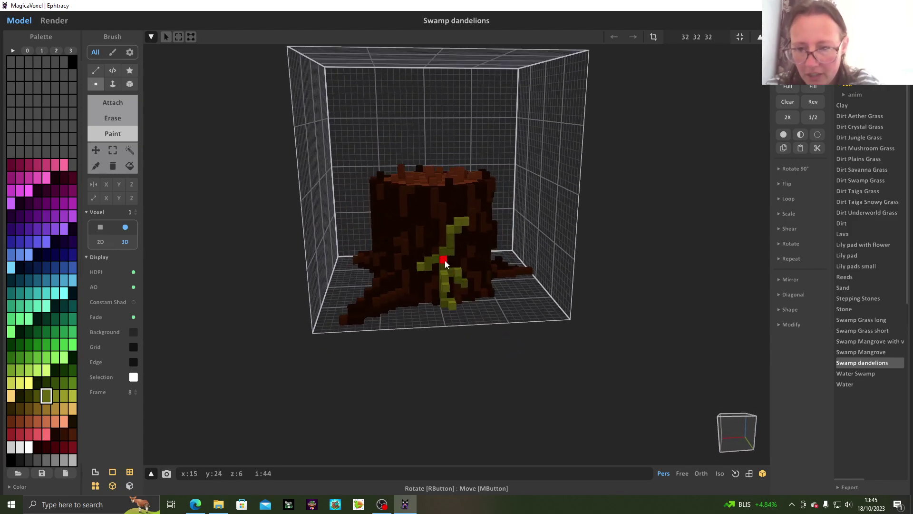
mouse_move(534, 310)
right_mouse_down()
mouse_move(509, 314)
mouse_move(502, 293)
mouse_move(513, 331)
mouse_move(521, 313)
right_mouse_up()
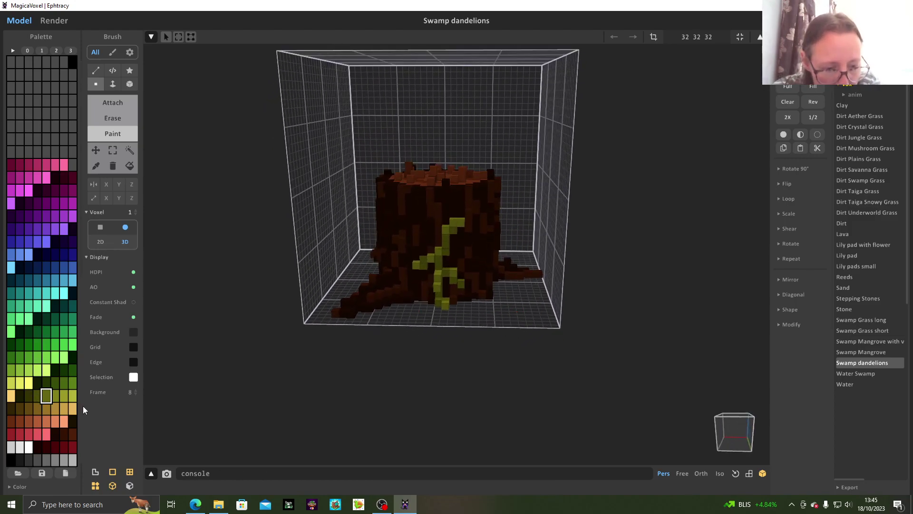
left_click(10, 396)
mouse_move(469, 355)
right_mouse_down()
mouse_move(430, 337)
mouse_move(430, 253)
right_mouse_up()
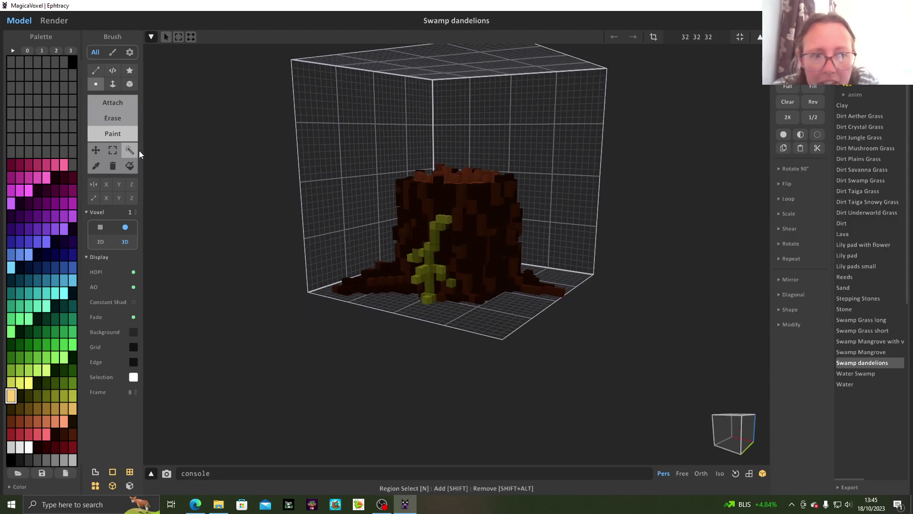
left_click(437, 251)
right_click_drag(438, 251, 474, 303)
key("ctrl+z")
Step: Attach small clusters of light tan voxels to the bark beside the vine's middle, lower side branch and upper end
left_click(113, 102)
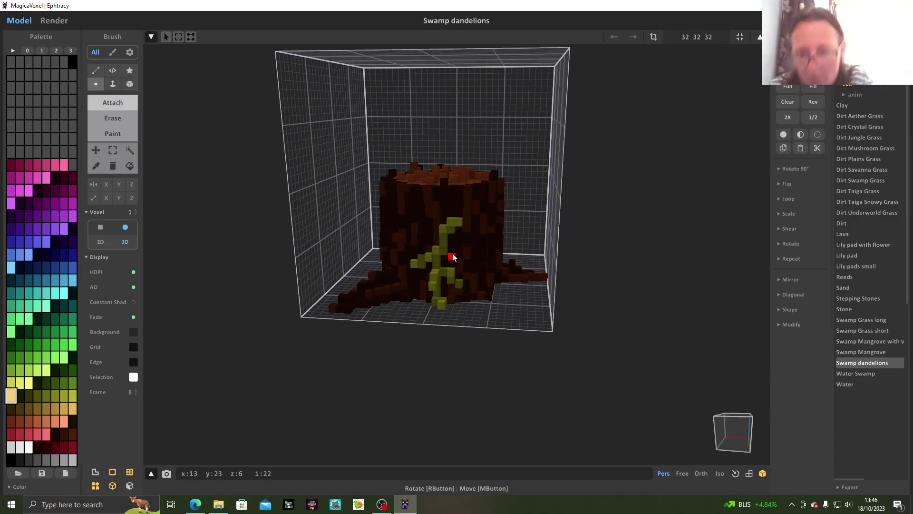
left_click(450, 253)
left_click(457, 249)
left_click(451, 246)
mouse_move(480, 280)
right_mouse_down()
mouse_move(438, 263)
mouse_move(427, 273)
mouse_move(487, 301)
mouse_move(496, 290)
mouse_move(492, 312)
mouse_move(524, 273)
right_mouse_up()
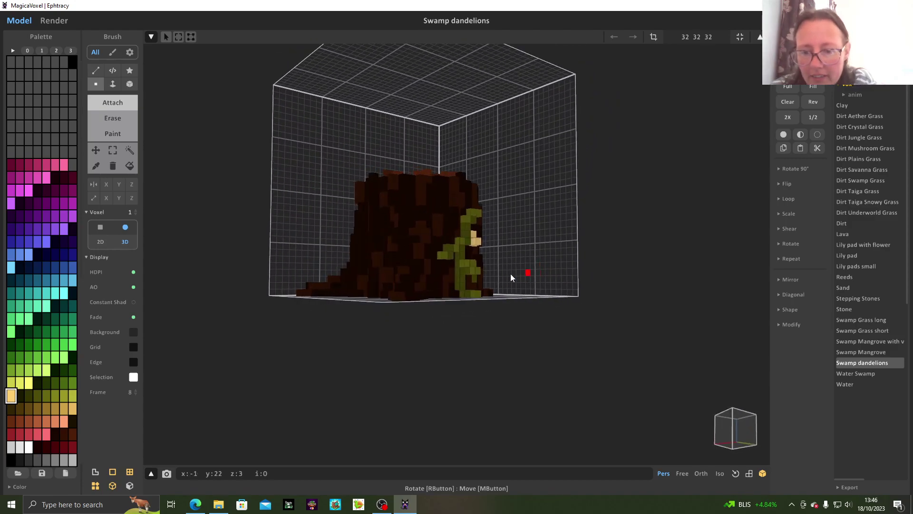
left_click(455, 275)
mouse_move(450, 270)
right_mouse_down()
mouse_move(478, 278)
mouse_move(471, 309)
mouse_move(443, 315)
mouse_move(447, 289)
mouse_move(442, 316)
mouse_move(470, 324)
mouse_move(492, 311)
mouse_move(463, 230)
right_mouse_up()
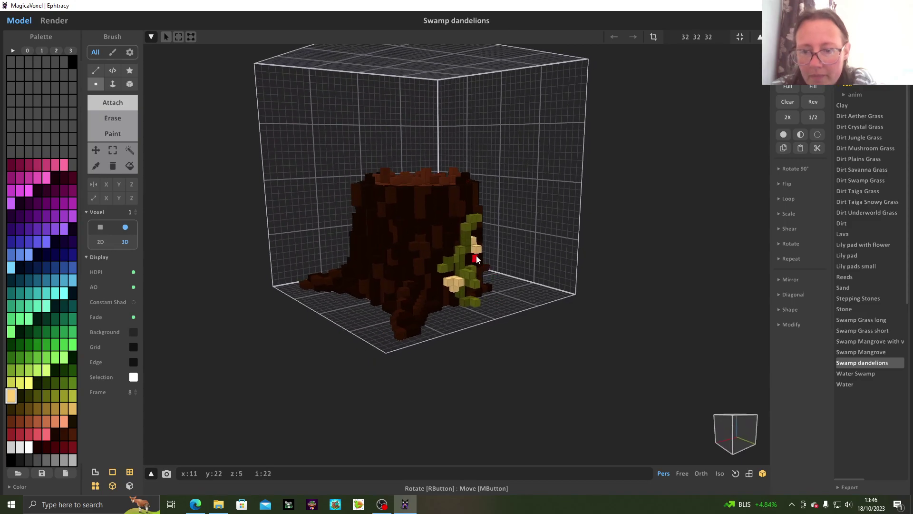
left_click(462, 231)
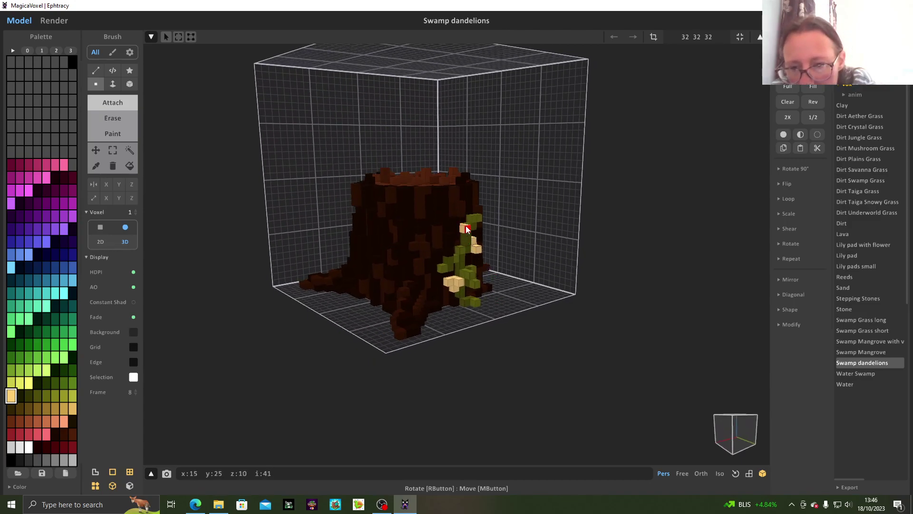
left_click(462, 228)
Step: Attach three light grey mushroom stems, three, two and one voxels high, on the ground on the stump side opposite the vine
right_click_drag(516, 257, 275, 289)
scroll(495, 322, "down", 1)
mouse_move(494, 322)
middle_mouse_down()
mouse_move(484, 304)
mouse_move(484, 313)
middle_mouse_up()
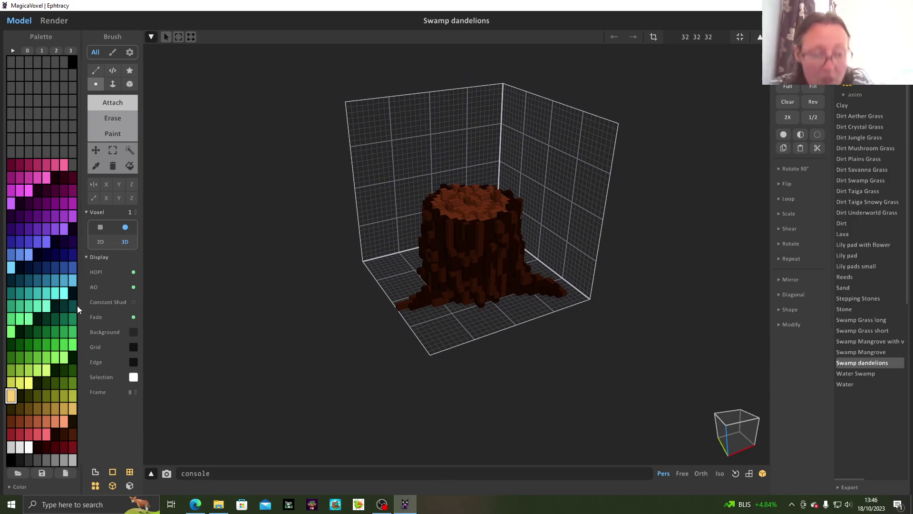
left_click(65, 426)
right_click_drag(469, 332, 476, 309)
scroll(443, 342, "up", 3)
left_click(72, 460)
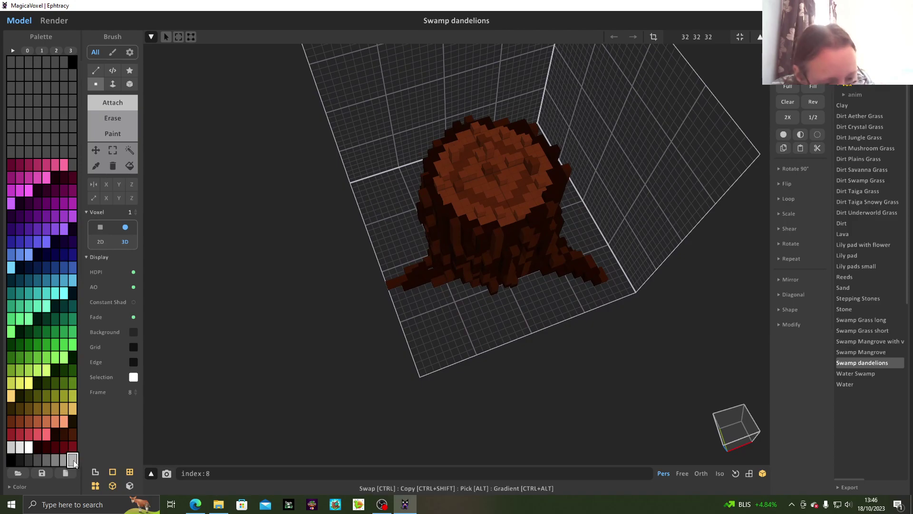
left_click(12, 447)
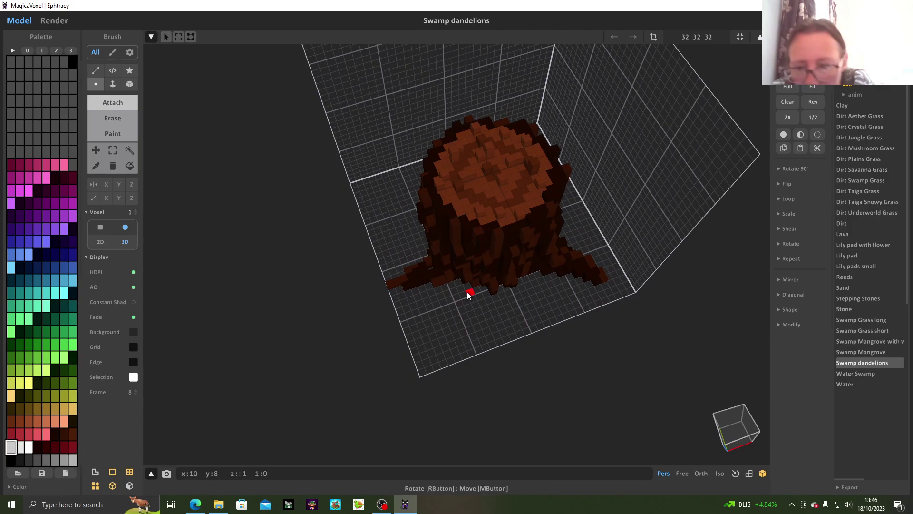
scroll(459, 292, "up", 5)
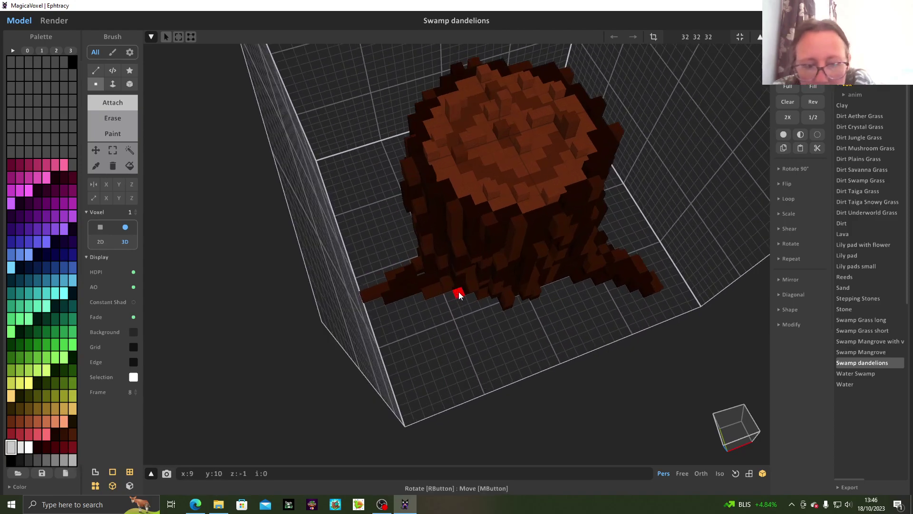
middle_click_drag(488, 240, 505, 217)
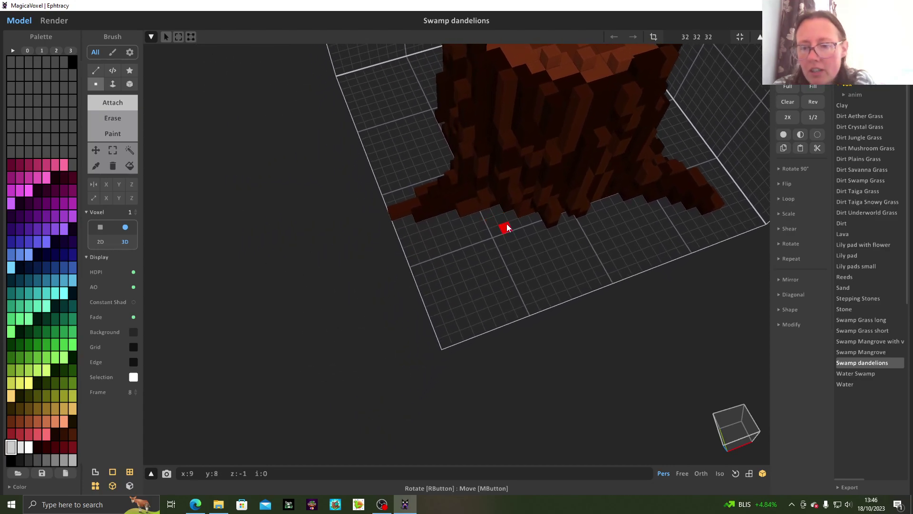
left_click(508, 235)
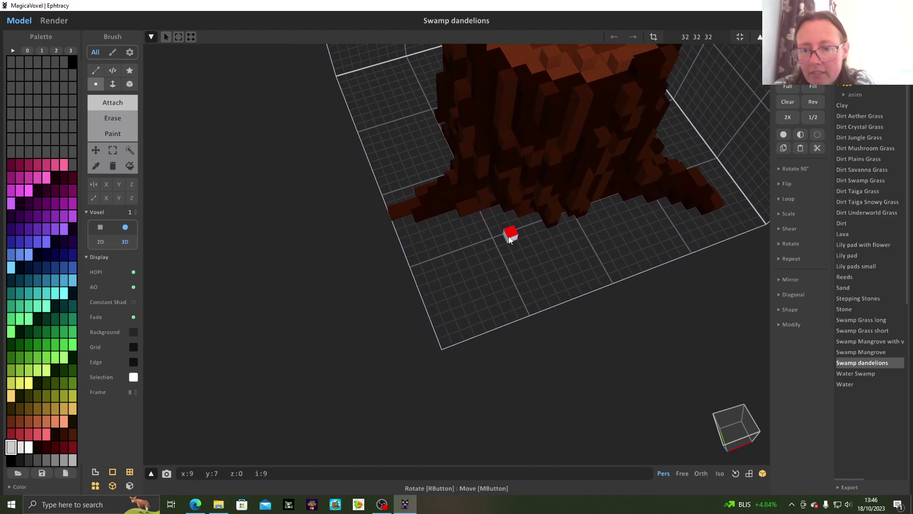
right_click_drag(521, 233, 533, 261)
left_click(549, 252)
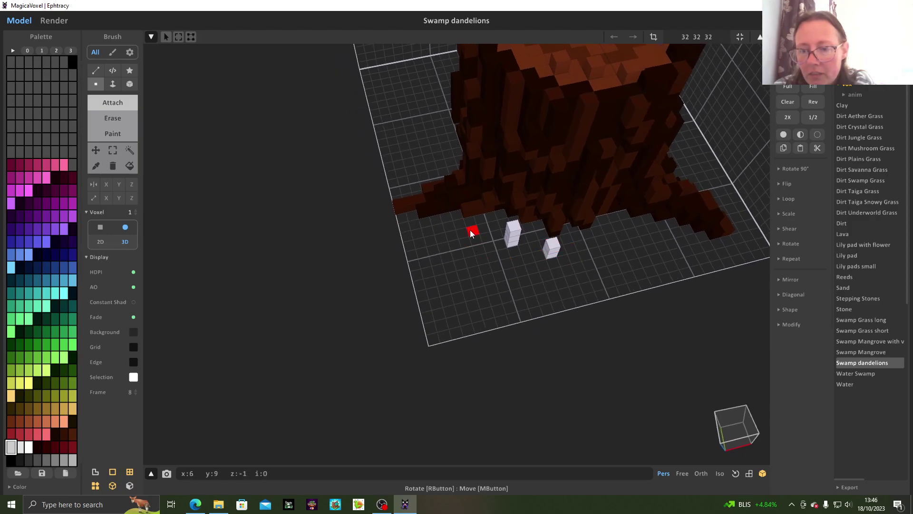
left_click(477, 259)
Step: Attach dark red voxels around the tops of the two taller stems to form mushroom caps
right_click_drag(517, 308, 507, 249)
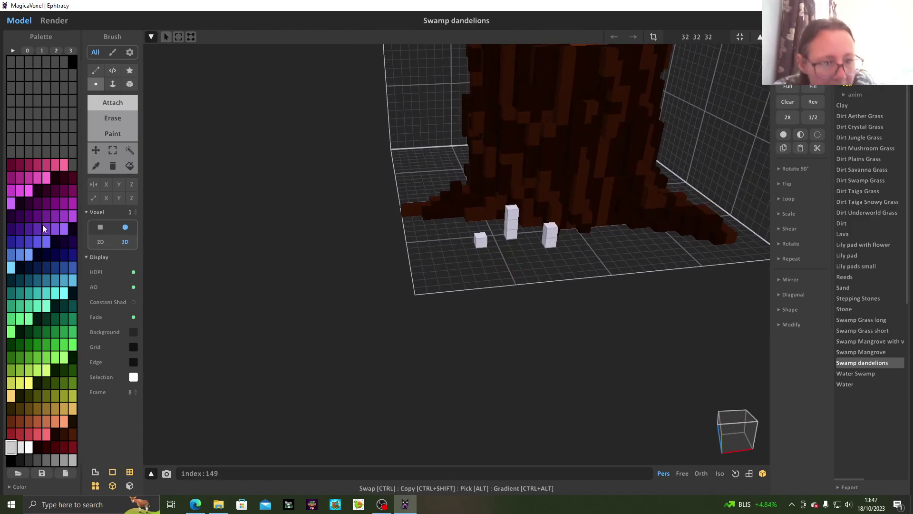
left_click(65, 449)
left_click(513, 222)
right_click_drag(513, 223, 540, 265)
left_click(437, 192)
right_click_drag(504, 200, 503, 243)
left_click(491, 218)
left_click(507, 254)
right_click_drag(502, 257, 585, 291)
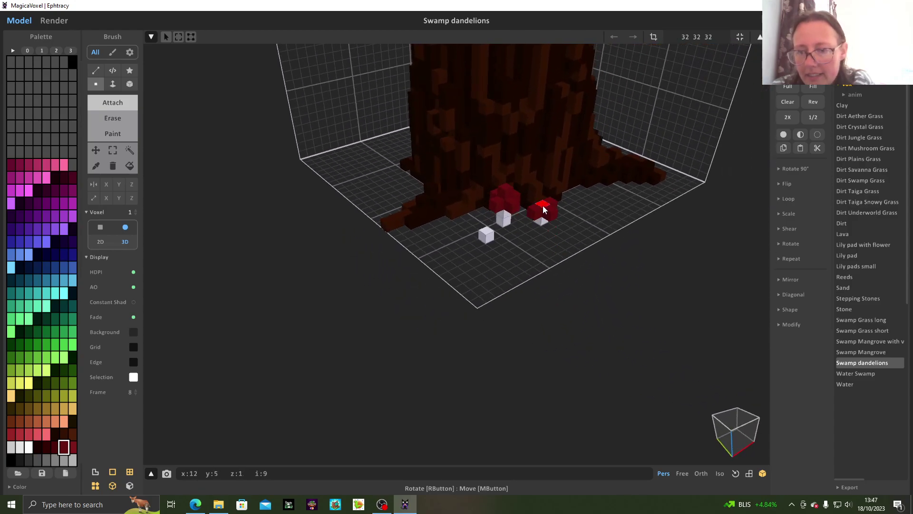
Step: Attach a dark red cap with side voxels on top of the shortest mushroom stem
right_click_drag(468, 262, 531, 220)
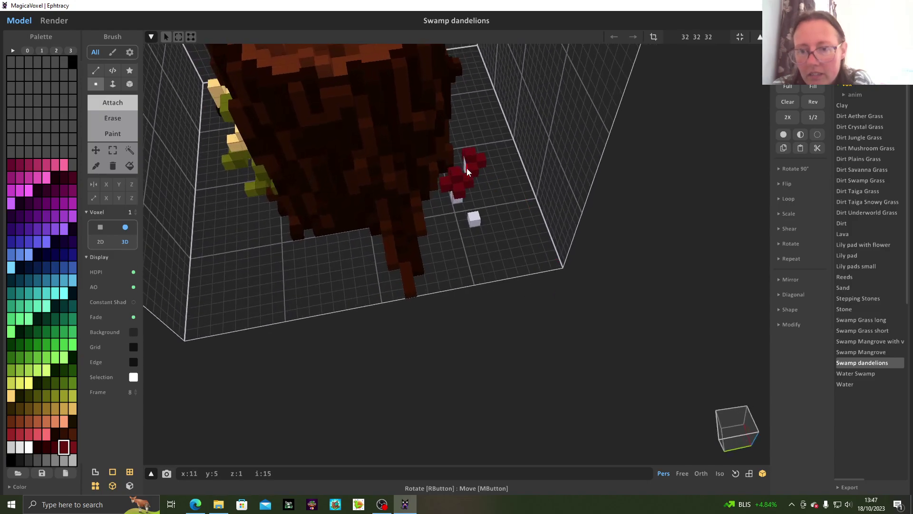
right_click_drag(464, 164, 429, 224)
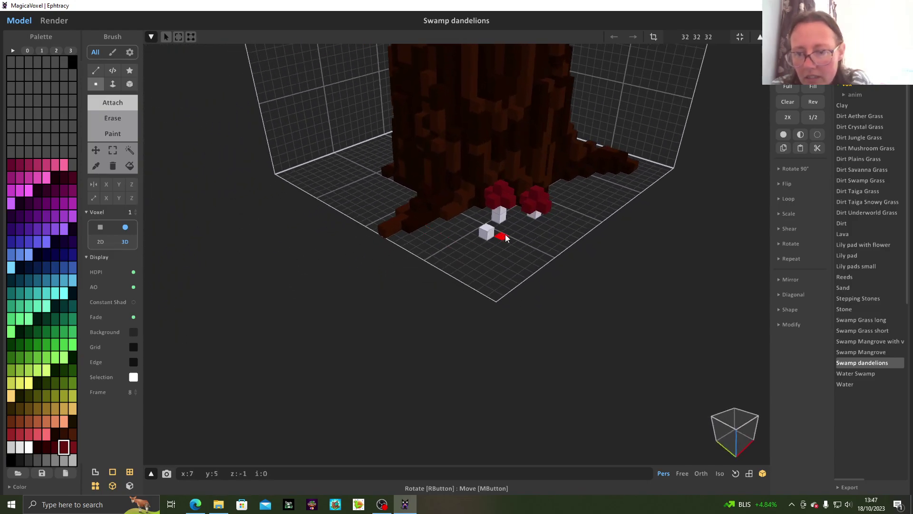
left_click(486, 225)
left_click(482, 224)
right_click_drag(473, 258, 272, 220)
right_click_drag(462, 243, 489, 272)
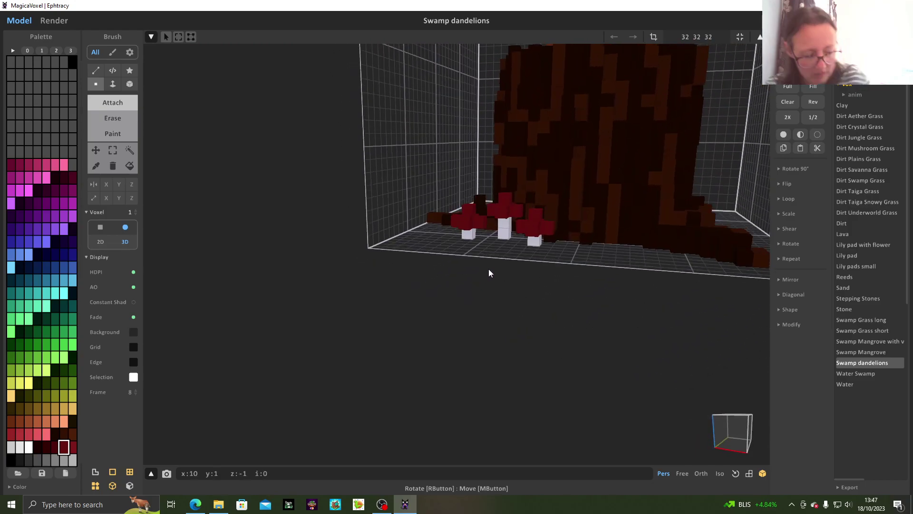
Step: Undo the side voxels of the shortest mushroom's cap and reattach them one level lower around its stem
key("ctrl+z")
key("ctrl+z")
key("ctrl+z")
key("ctrl+z")
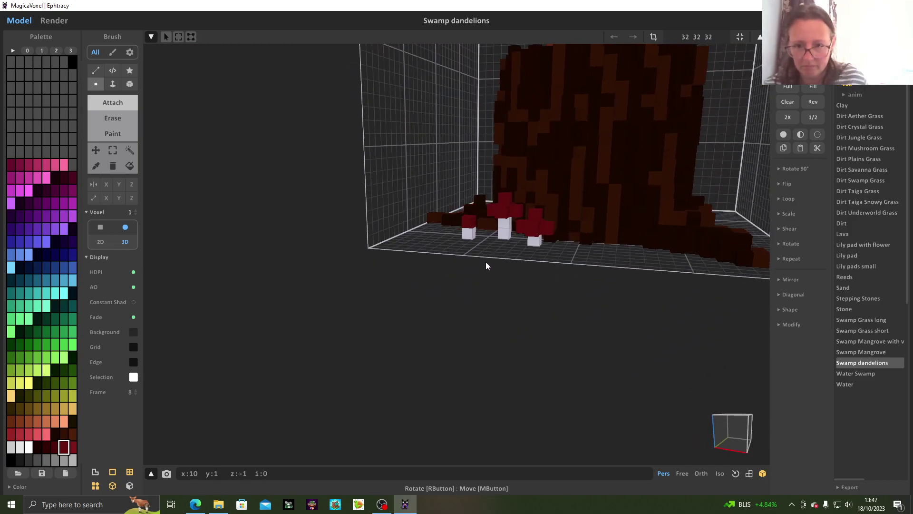
right_click_drag(469, 233, 591, 277)
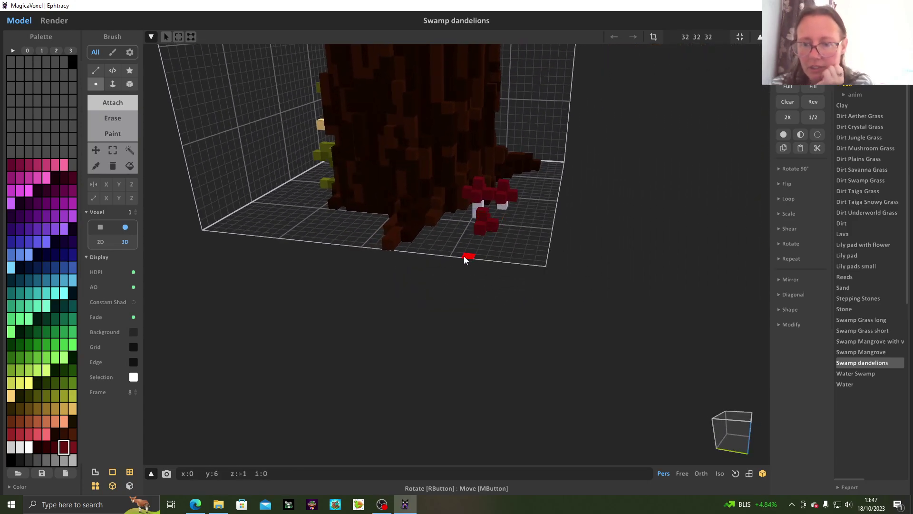
right_click_drag(463, 255, 549, 250)
right_click_drag(502, 225, 367, 236)
Step: Try to attach white spot voxels to the outside of the red mushroom caps
left_click(28, 447)
left_click(481, 226)
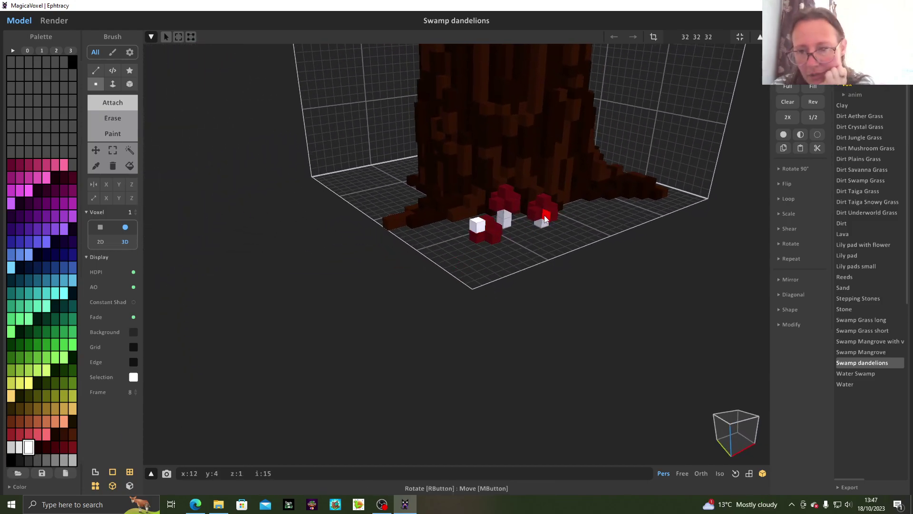
key("ctrl+z")
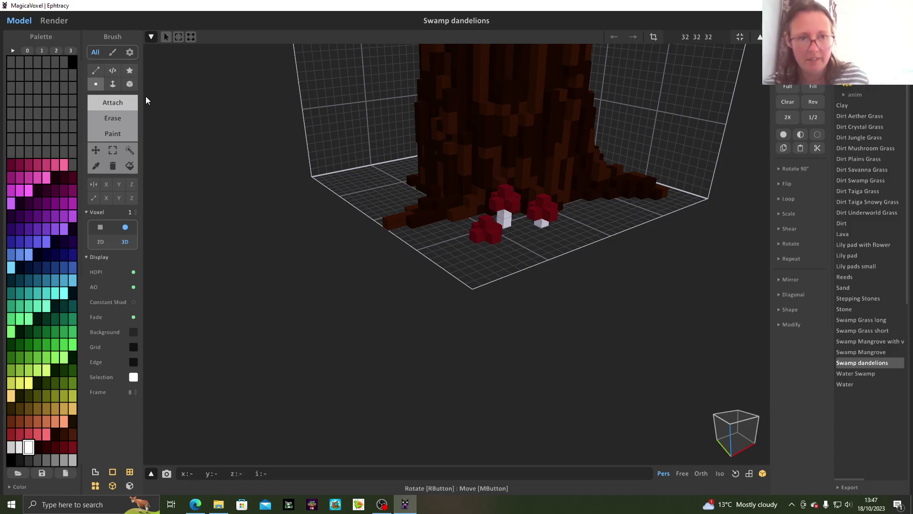
left_click(130, 83)
left_click(505, 208)
right_click_drag(512, 216, 555, 223)
left_click(549, 225)
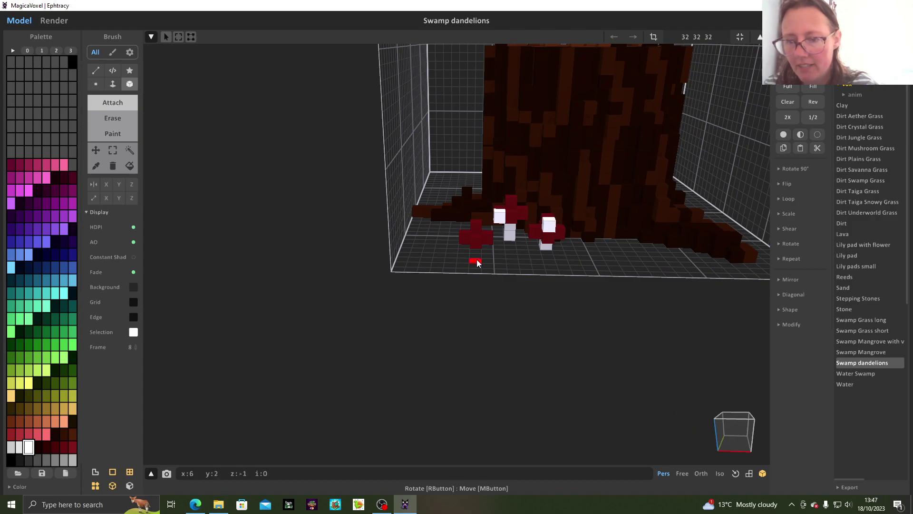
right_click_drag(539, 272, 632, 305)
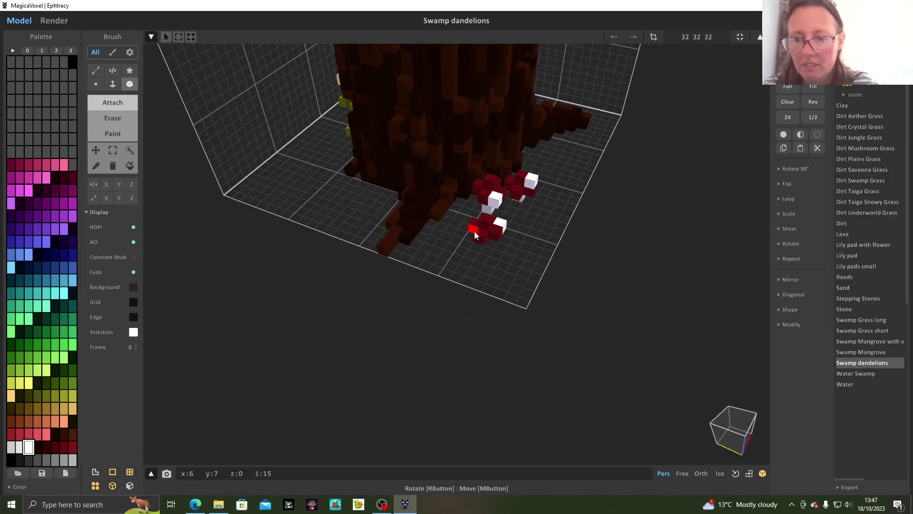
key("ctrl+z")
key("ctrl+z")
key("ctrl+z")
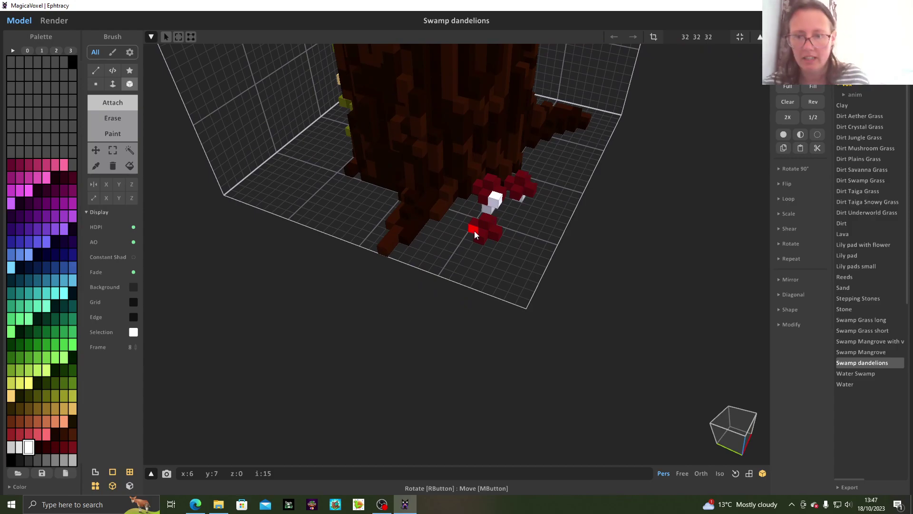
Step: Paint white spots directly onto the dark red caps of the three mushrooms
left_click(125, 134)
left_click(520, 178)
left_click(481, 193)
left_click(495, 230)
Step: Attach a first row of tan voxels (colour index 40) to the bark on a bare side of the stump, between two roots
mouse_move(586, 257)
right_mouse_down()
mouse_move(479, 213)
mouse_move(496, 253)
mouse_move(462, 207)
mouse_move(578, 287)
mouse_move(534, 291)
right_mouse_up()
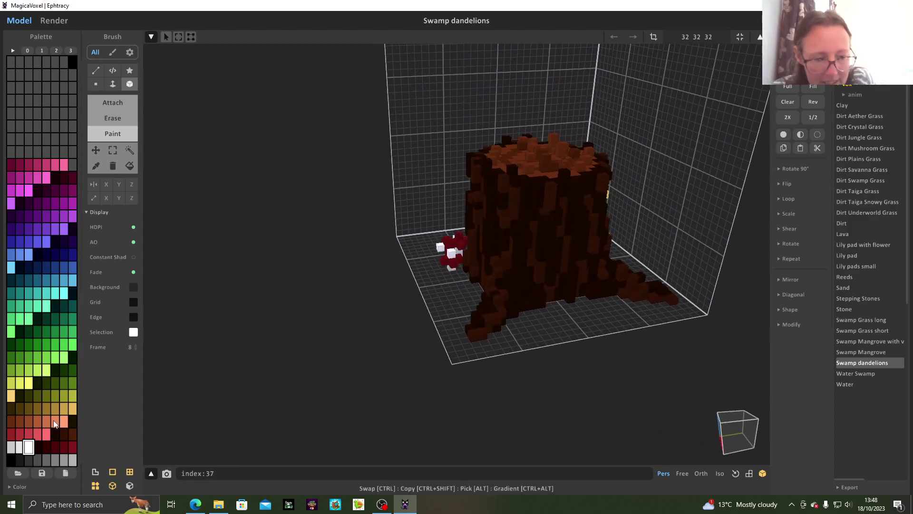
left_click(69, 410)
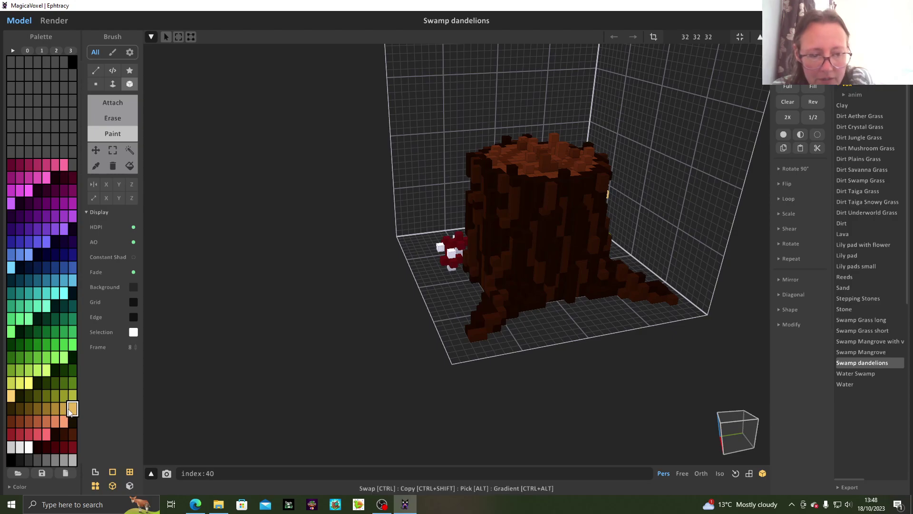
right_click_drag(437, 361, 489, 337)
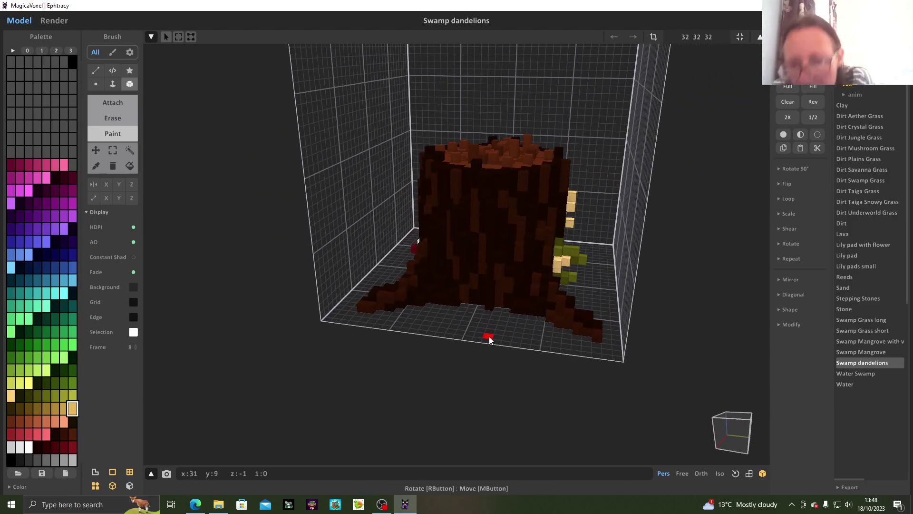
left_click_drag(485, 241, 491, 240)
key("ctrl+z")
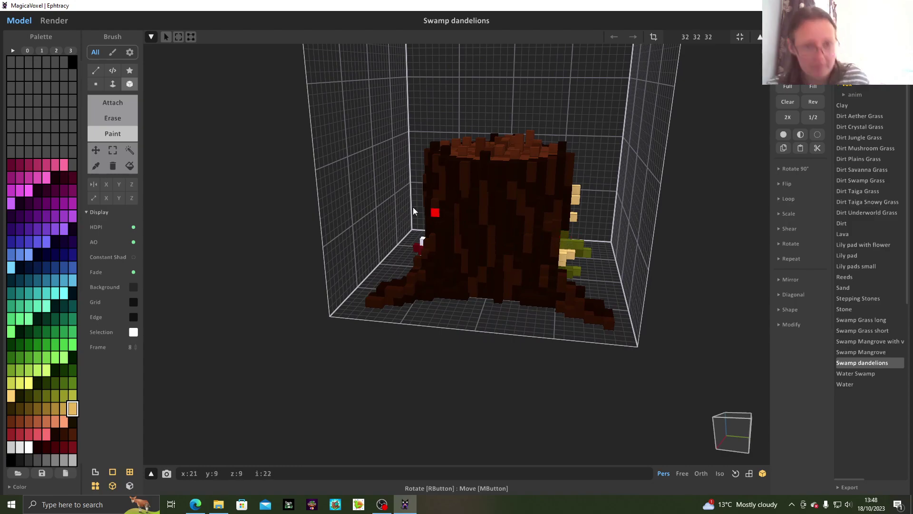
left_click(126, 103)
left_click(491, 241)
left_click_drag(488, 245, 495, 245)
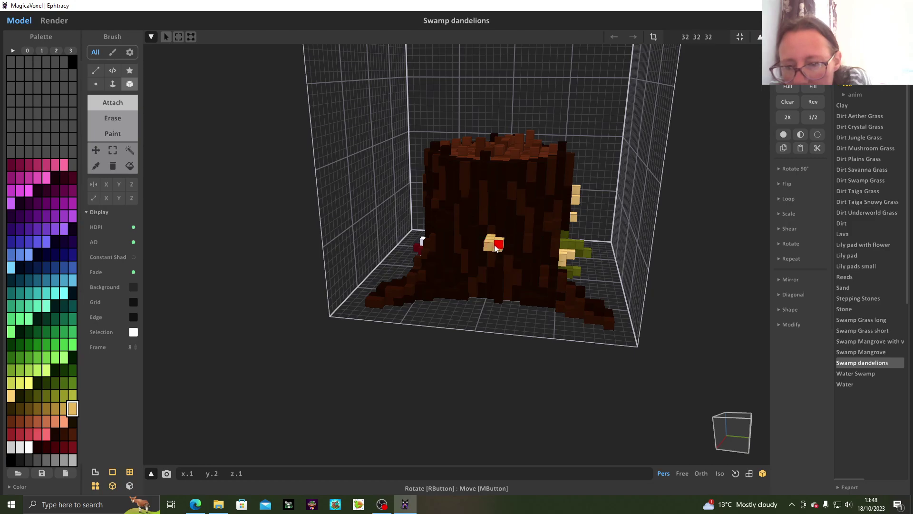
left_click(511, 241)
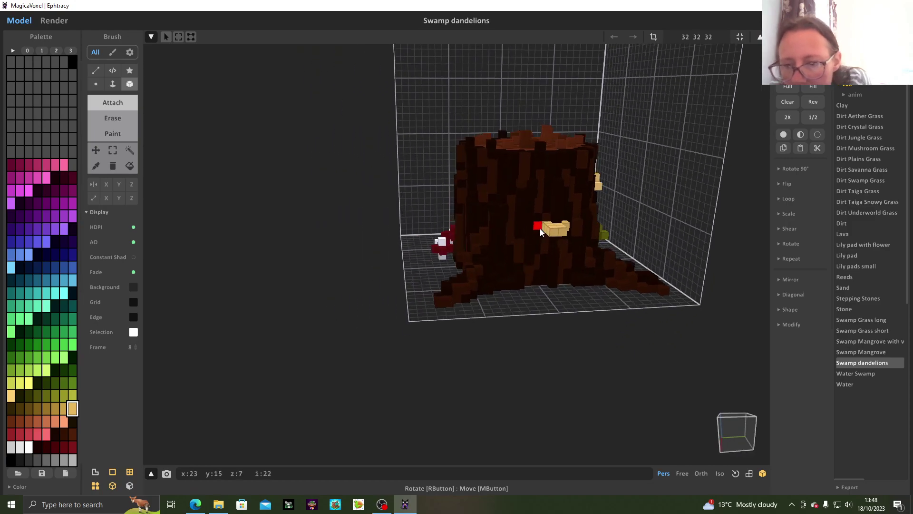
Step: Widen the tan row and extend it outward from the bark into a bracket-fungus shelf
right_click_drag(538, 231, 529, 277)
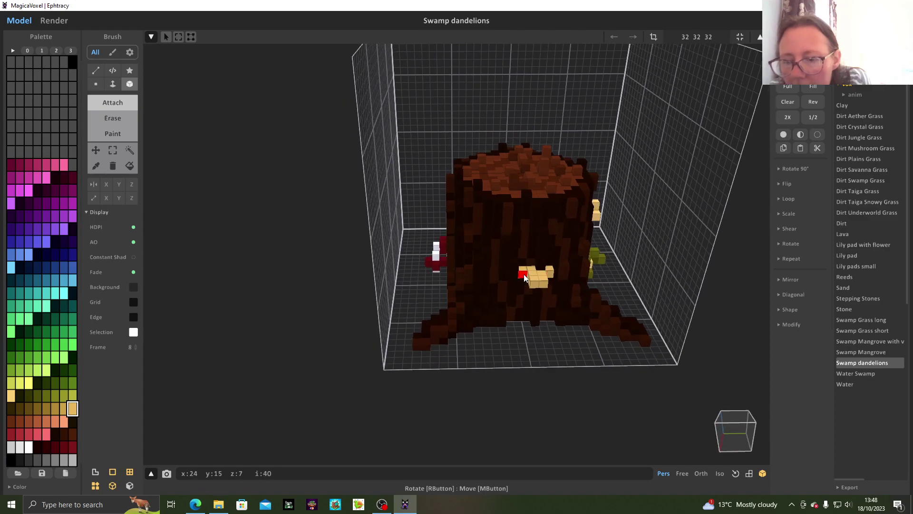
left_click(553, 279)
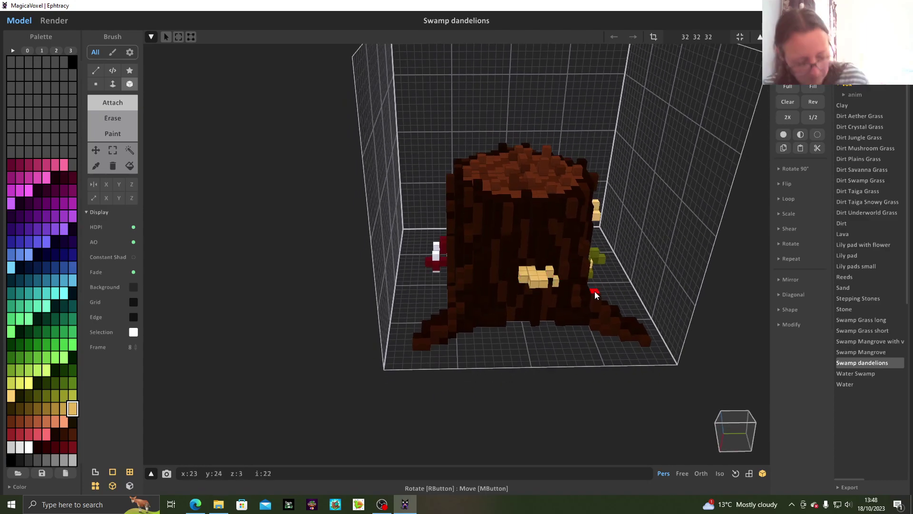
right_click_drag(576, 286, 518, 361)
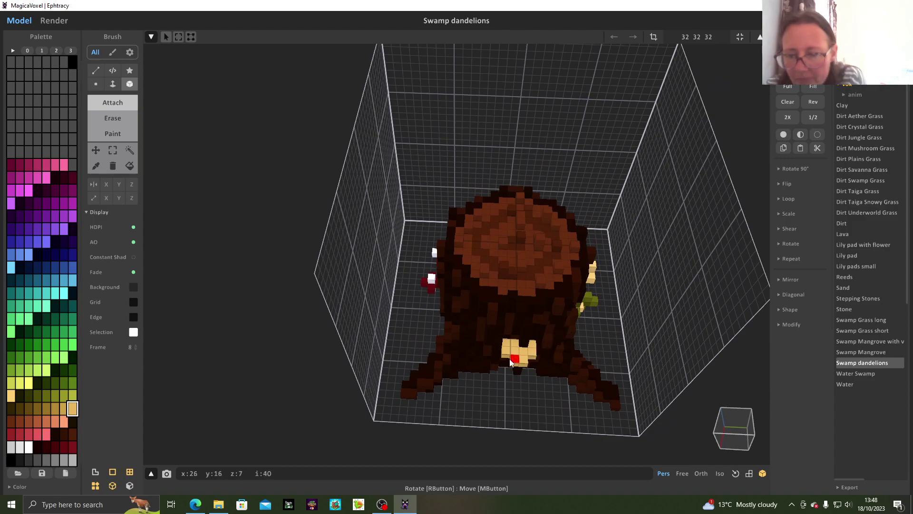
left_click(532, 353)
left_click(524, 365)
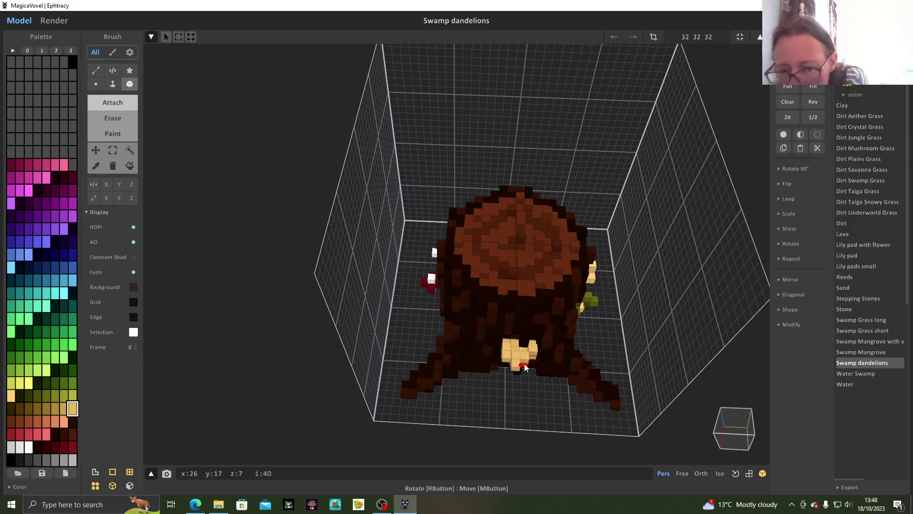
right_click_drag(525, 367, 573, 325)
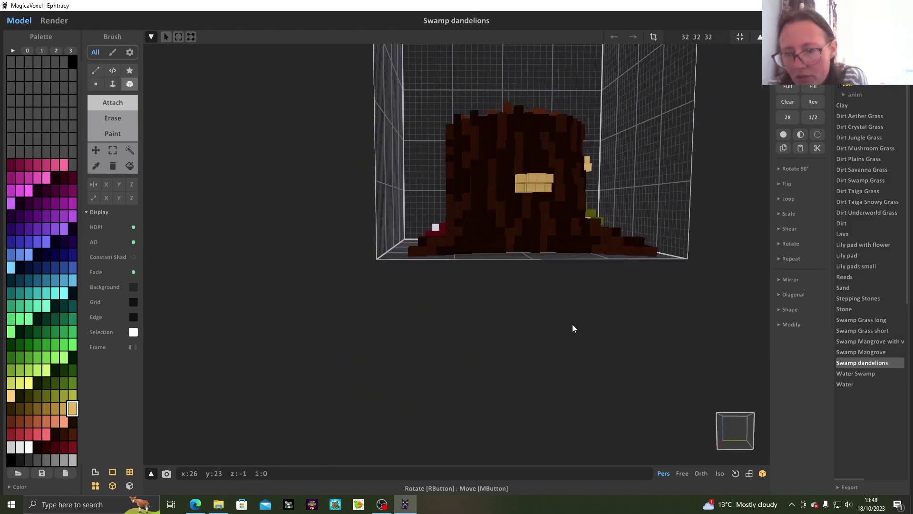
Step: Attach smaller tan fungus shelves to the bark below and beside the first shelf
left_click(516, 204)
left_click(500, 204)
right_click_drag(533, 211, 538, 224)
left_click(507, 230)
left_click(504, 233)
mouse_move(506, 230)
right_mouse_down()
mouse_move(537, 272)
mouse_move(536, 296)
mouse_move(494, 288)
mouse_move(494, 274)
mouse_move(507, 310)
mouse_move(522, 312)
mouse_move(526, 293)
mouse_move(522, 313)
mouse_move(510, 259)
mouse_move(530, 254)
mouse_move(521, 274)
right_mouse_up()
left_click(546, 256)
left_click(539, 254)
left_click(535, 251)
left_click(547, 250)
Step: Examine the decorated stump from all sides and from above
right_click_drag(589, 281, 868, 282)
middle_click_drag(589, 228, 626, 306)
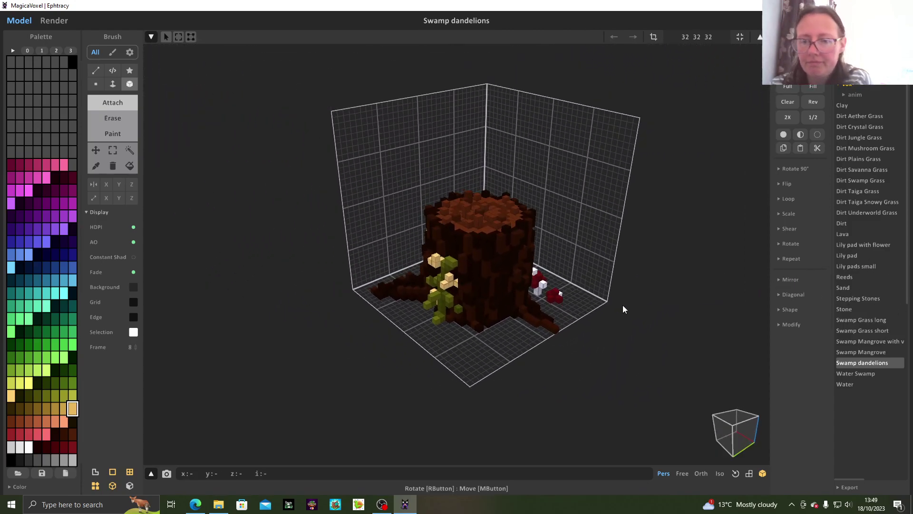
right_click_drag(623, 342, 362, 338)
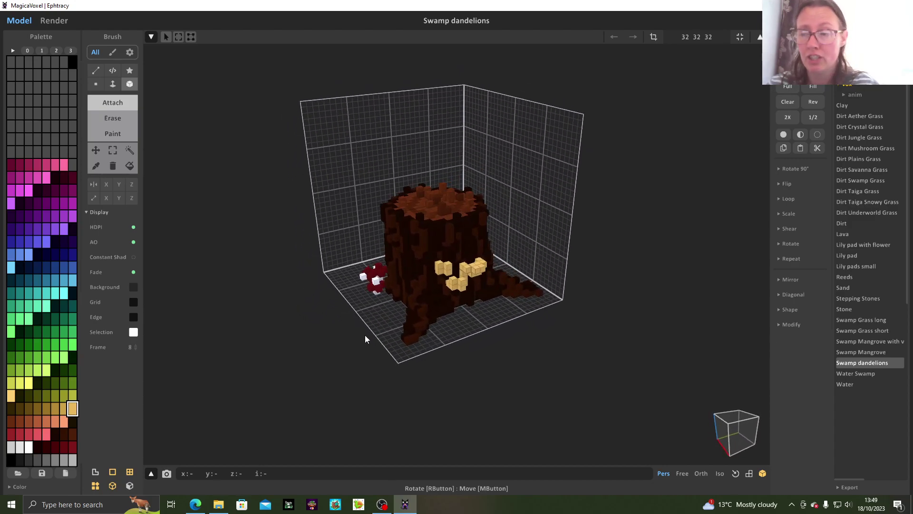
mouse_move(611, 265)
right_mouse_down()
mouse_move(576, 303)
mouse_move(621, 271)
right_mouse_up()
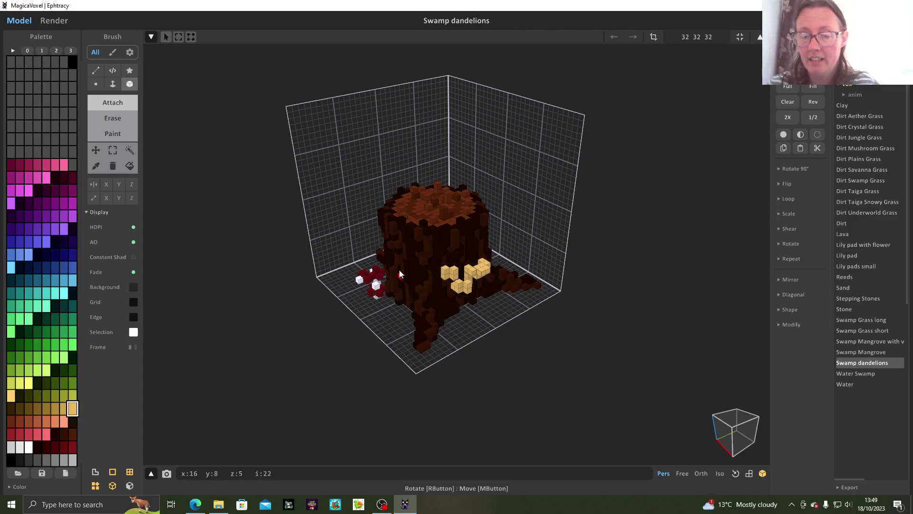
left_click(114, 119)
right_click_drag(484, 127, 483, 151)
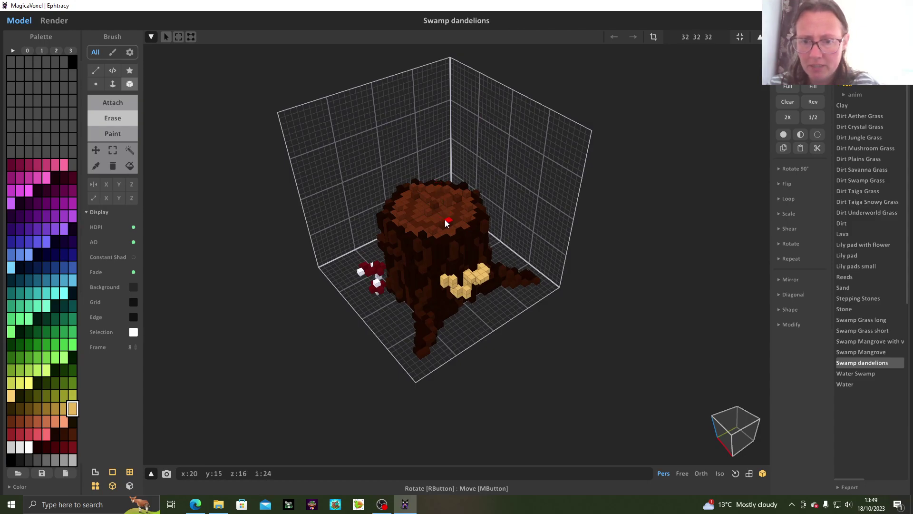
right_click_drag(478, 238, 219, 298)
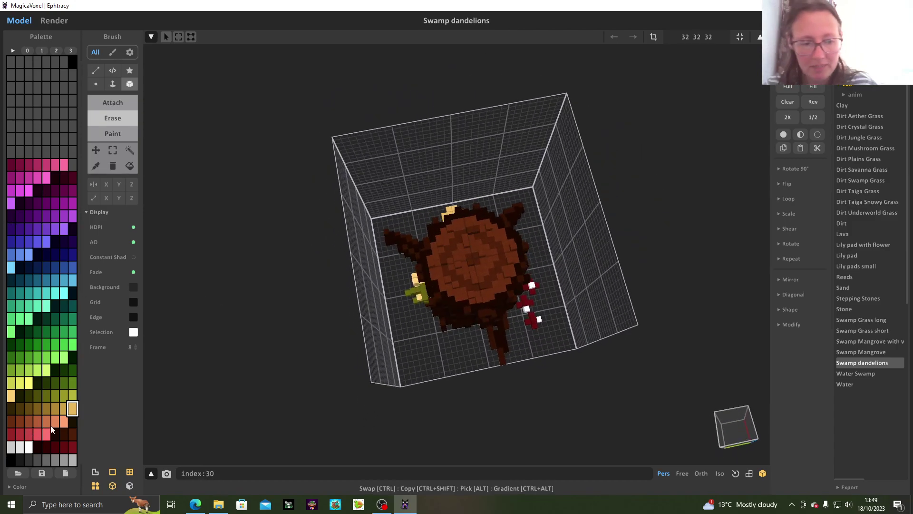
left_click(108, 102)
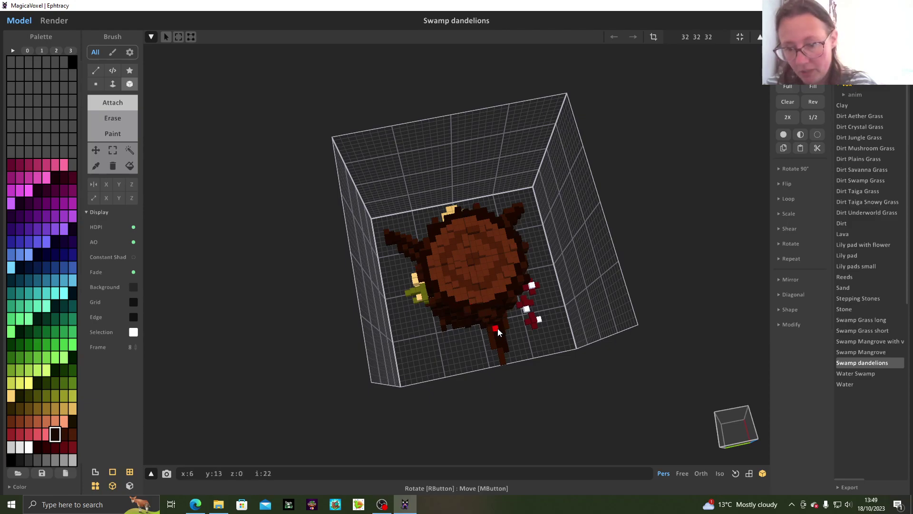
right_click_drag(573, 359, 502, 319)
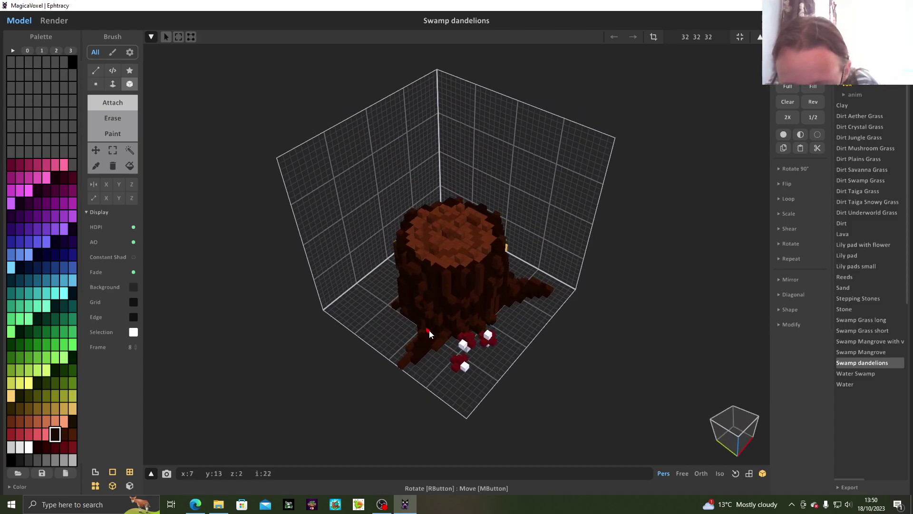
right_click_drag(509, 381, 632, 296)
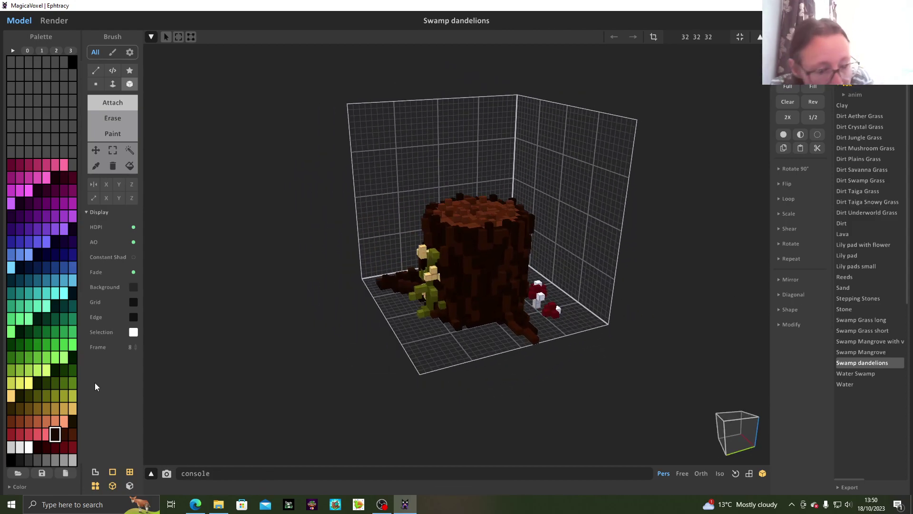
Step: Attach dark green grass blades (colour index 53) of uneven height along the stump's base, between the vine and the neighbouring root
left_click(40, 383)
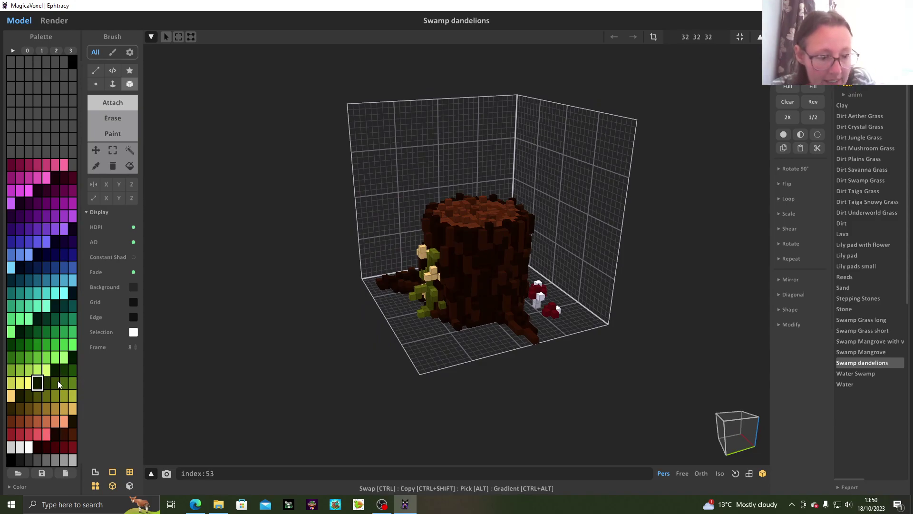
left_click(46, 382)
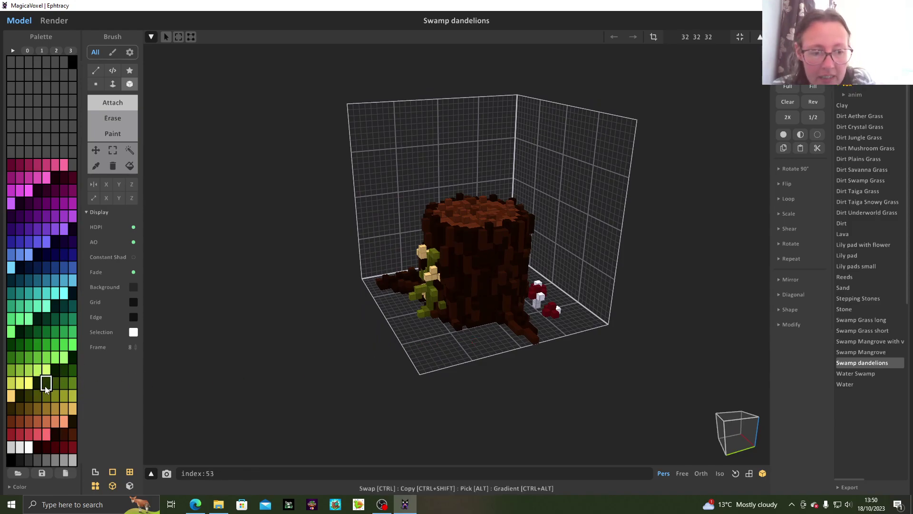
right_click_drag(425, 335, 443, 350)
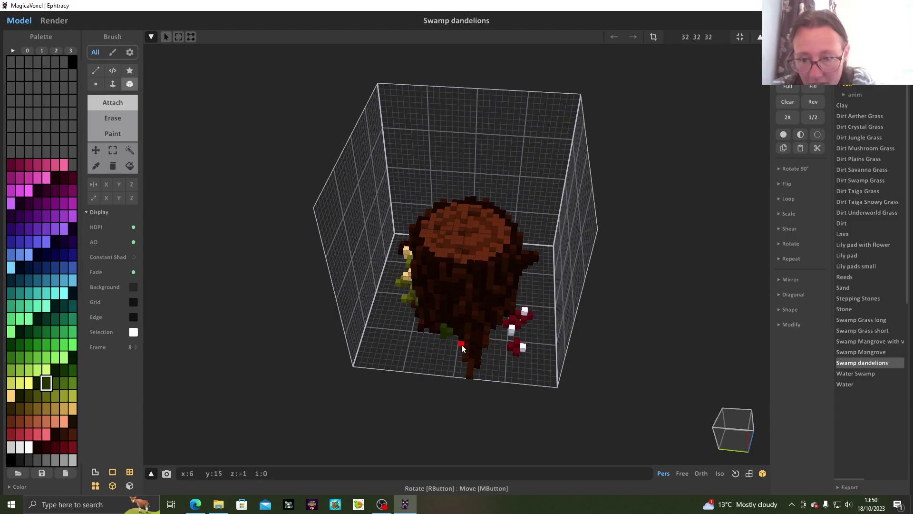
right_click_drag(454, 352, 479, 344)
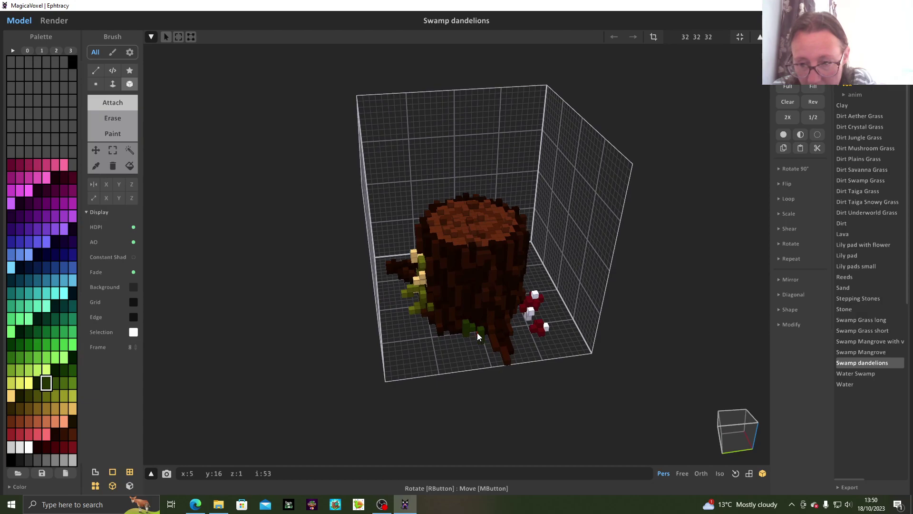
right_click_drag(474, 358, 491, 362)
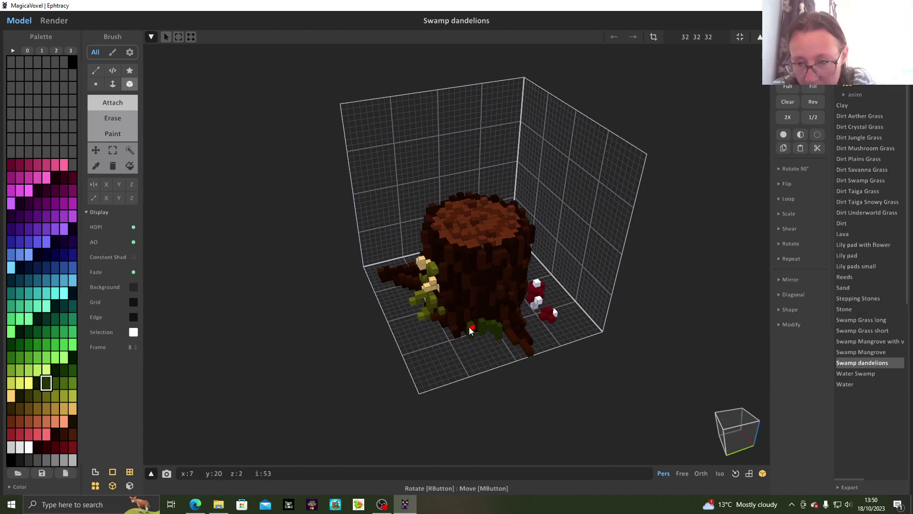
left_click(467, 324)
right_click_drag(478, 351, 461, 318)
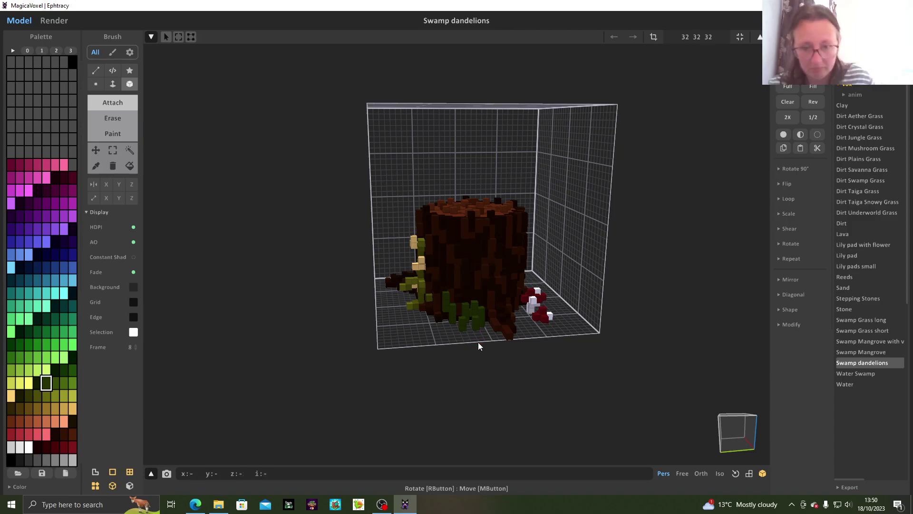
Step: Attach dark green grass blades of uneven height beside the root on the side with the tan fungus shelves
right_click_drag(462, 343, 580, 389)
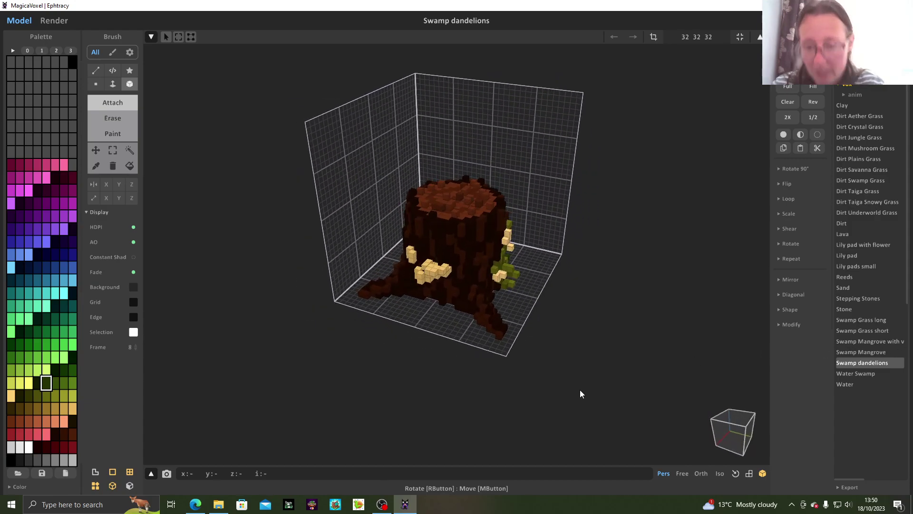
mouse_move(477, 341)
right_mouse_down()
mouse_move(476, 369)
mouse_move(477, 325)
right_mouse_up()
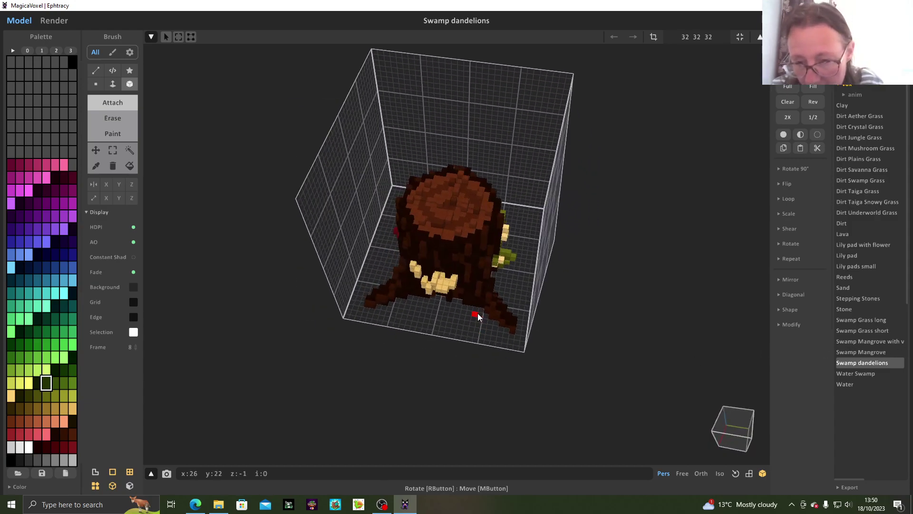
right_click_drag(486, 330, 558, 278)
left_click(502, 286)
left_click(501, 284)
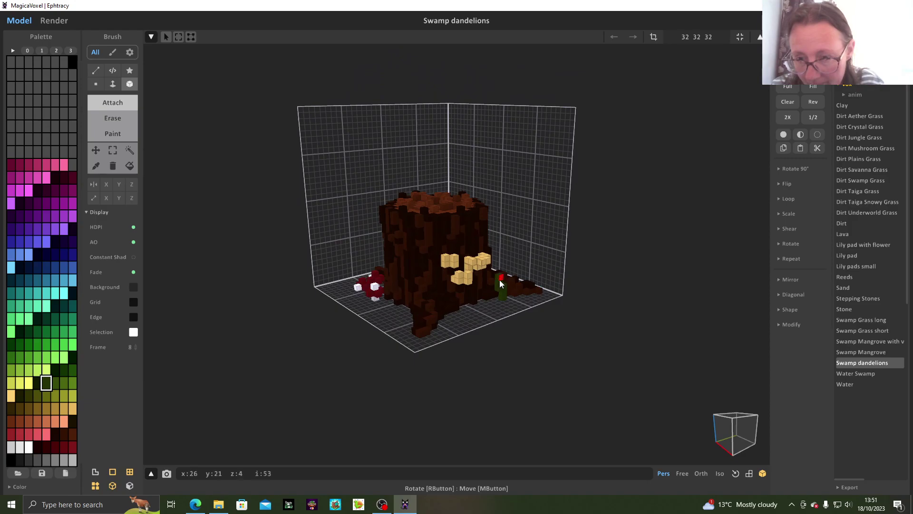
right_click_drag(514, 324, 463, 357)
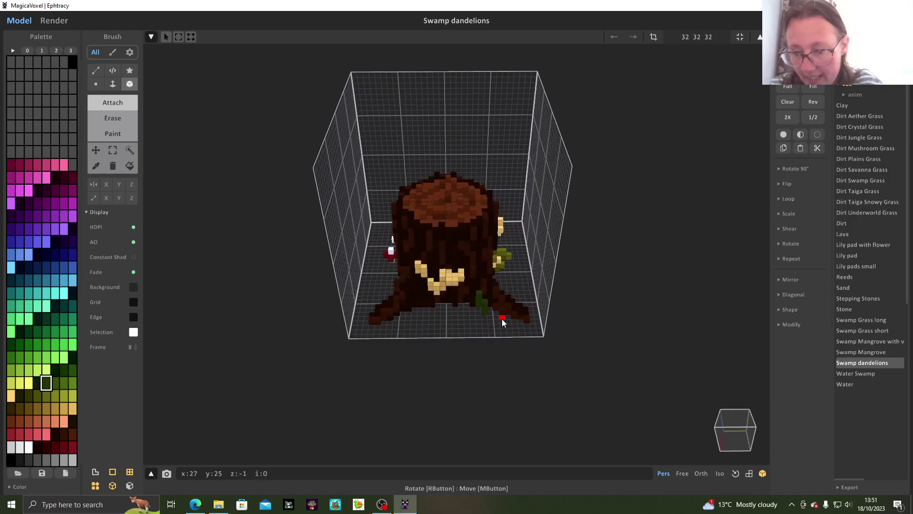
right_click_drag(496, 311, 438, 310)
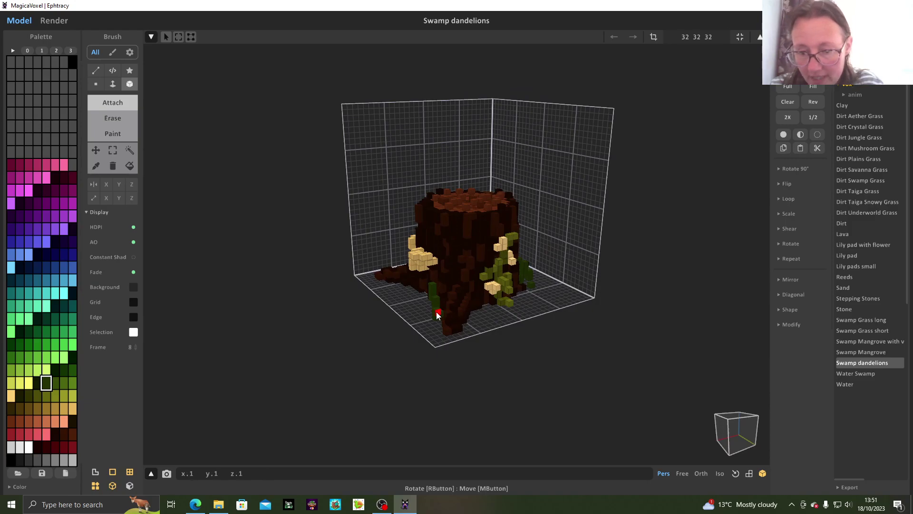
right_click_drag(426, 339, 474, 335)
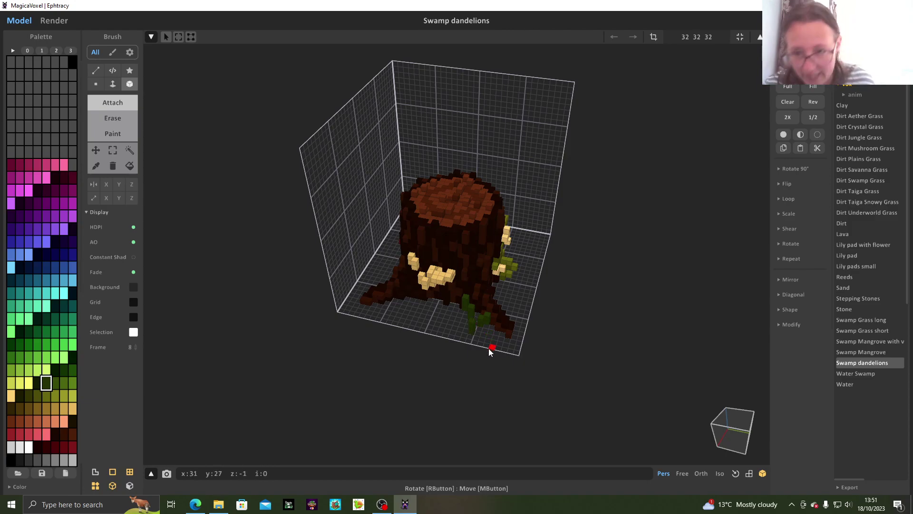
right_click_drag(492, 329, 454, 315)
Step: Attach a low clump of dark green leaves (colour index 53) at the stump's base between the red-capped mushrooms and the neighbouring root
right_click_drag(469, 364, 84, 362)
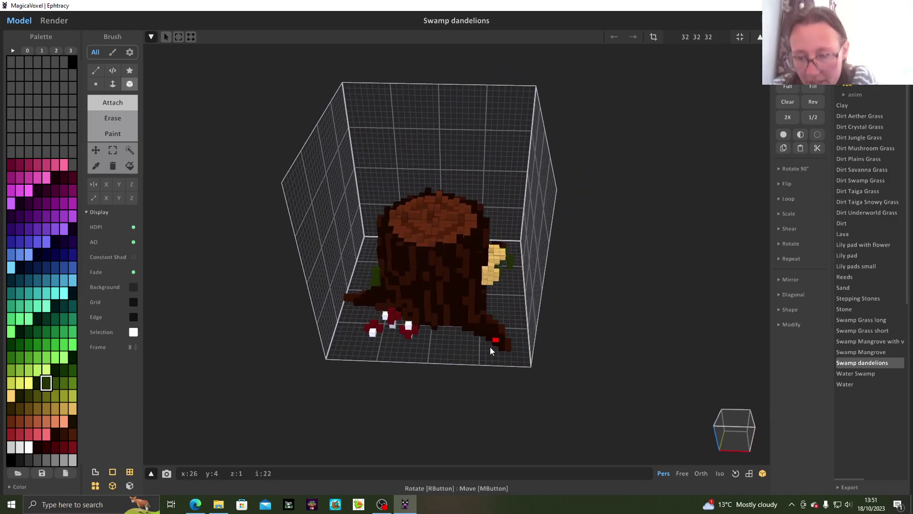
right_click_drag(496, 341, 468, 385)
scroll(452, 355, "up", 4)
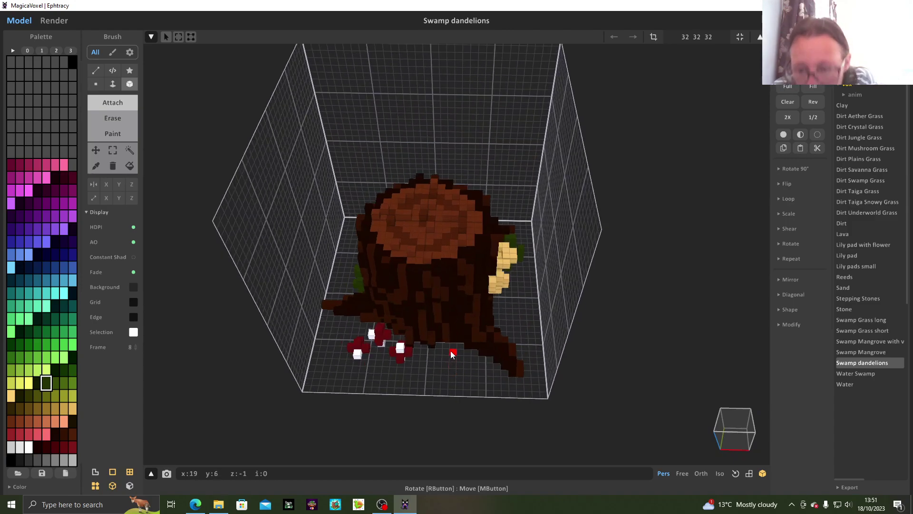
left_click(450, 353)
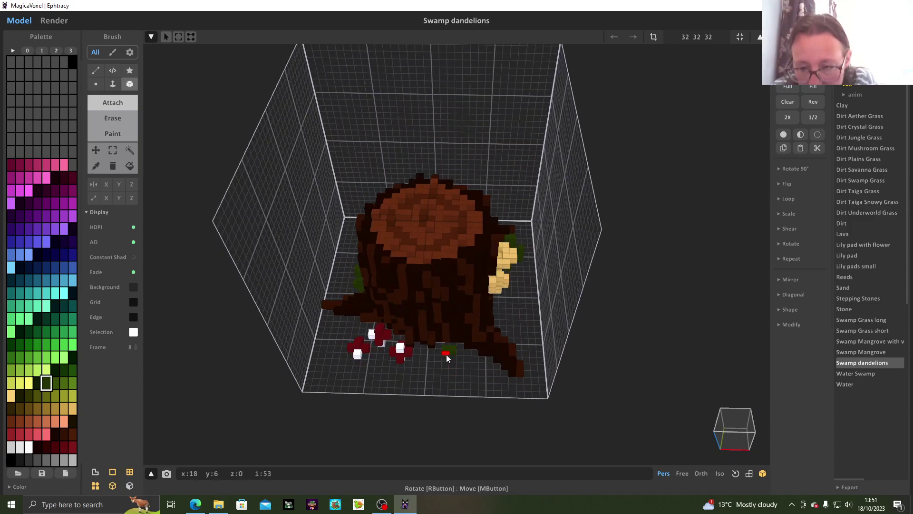
left_click(469, 355)
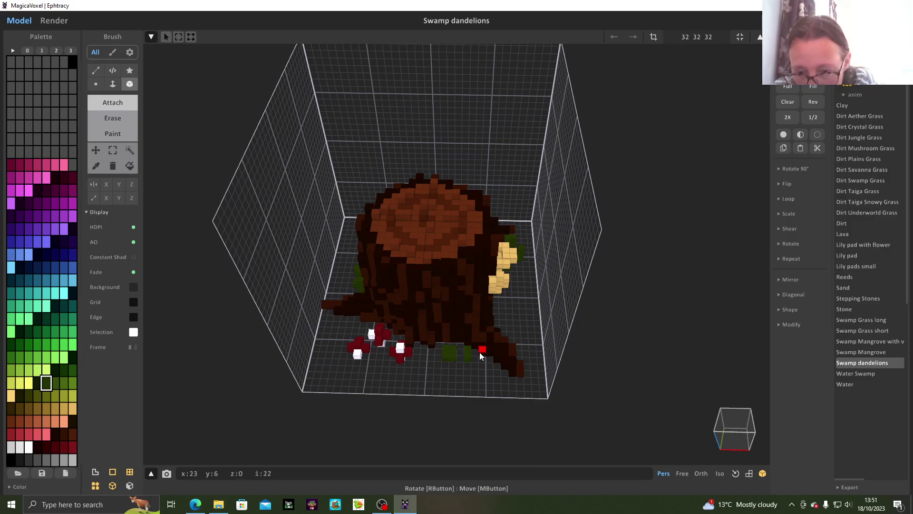
left_click(472, 376)
left_click(451, 375)
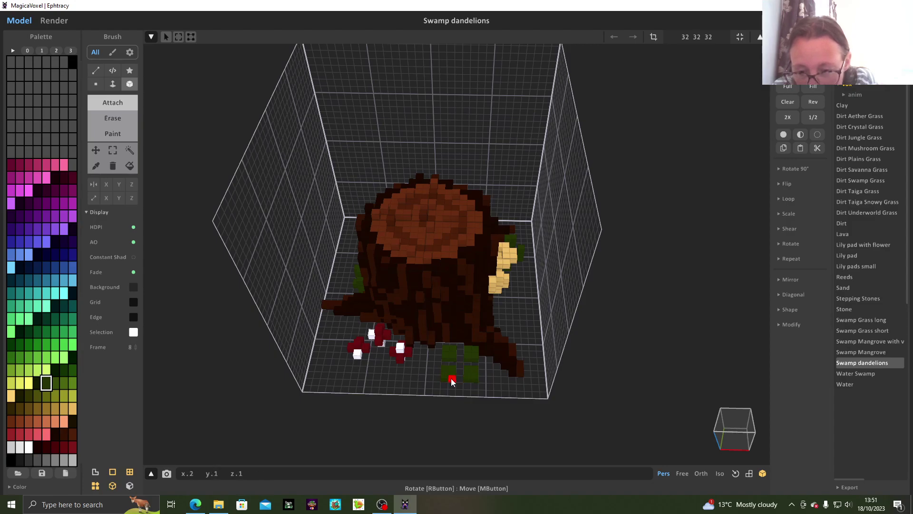
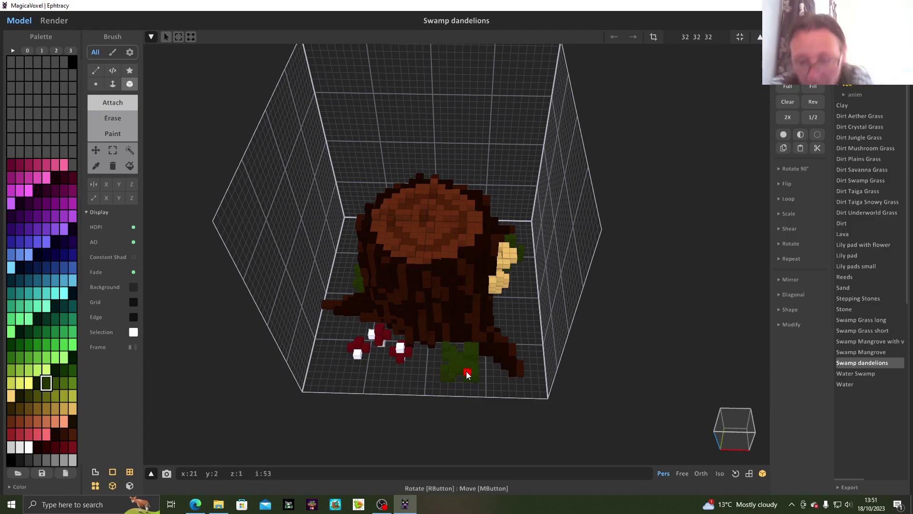
right_click_drag(466, 374, 452, 370)
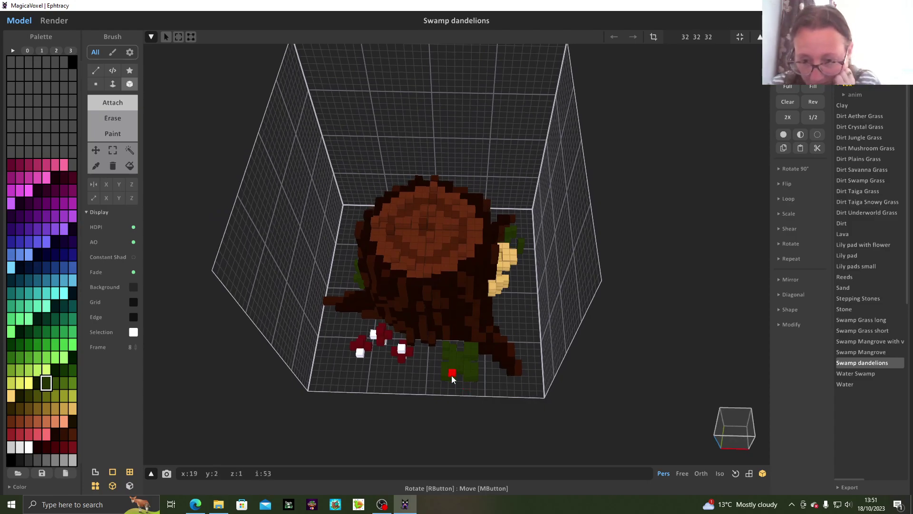
right_click_drag(452, 362, 473, 422)
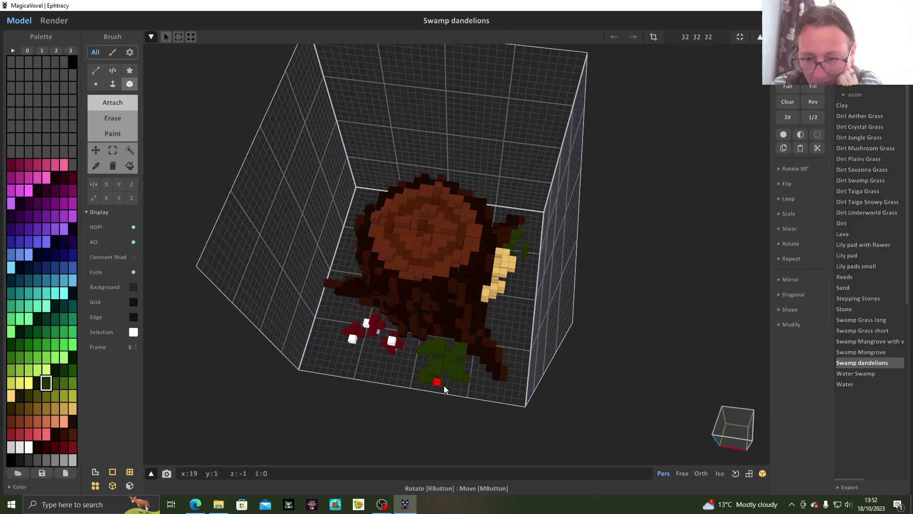
Step: Erase voxels beneath the dark green leaf clump so its leaves arch over the ground
right_click_drag(459, 396, 473, 302)
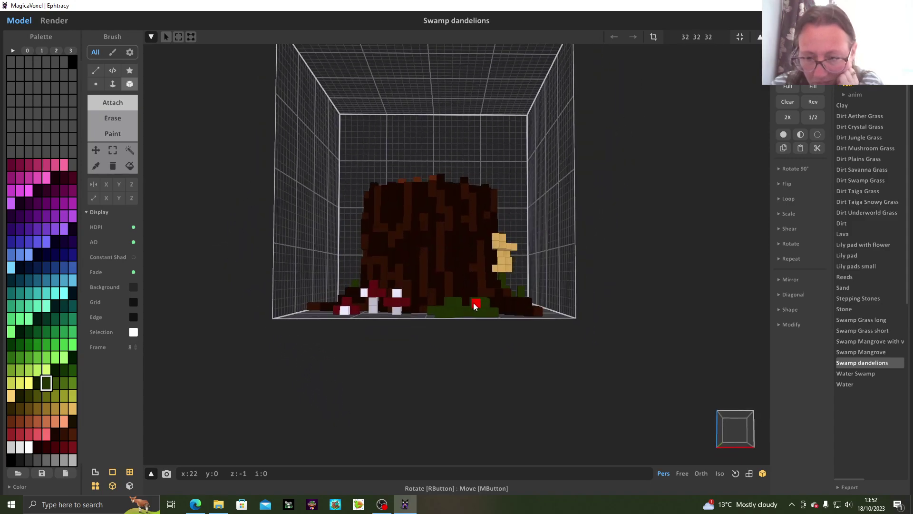
left_click(113, 118)
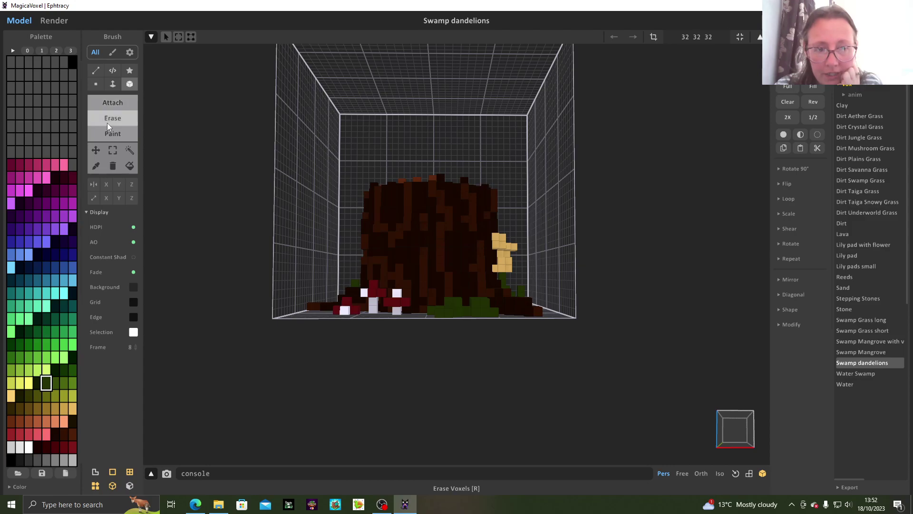
right_click_drag(466, 336, 492, 330)
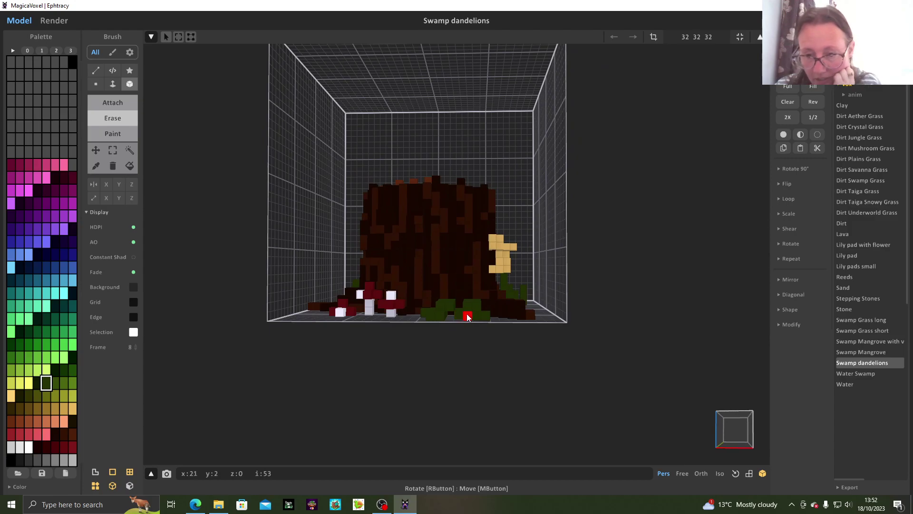
right_click_drag(472, 335, 478, 276)
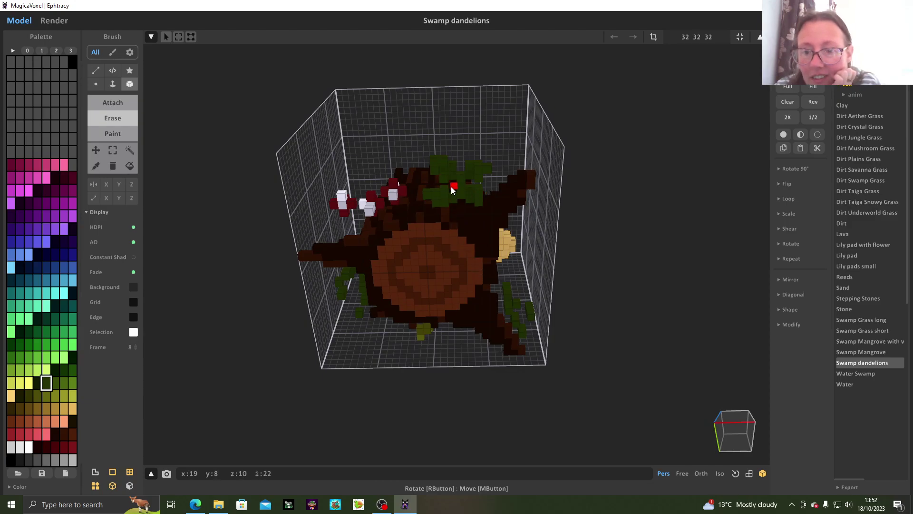
right_click_drag(442, 181, 515, 212)
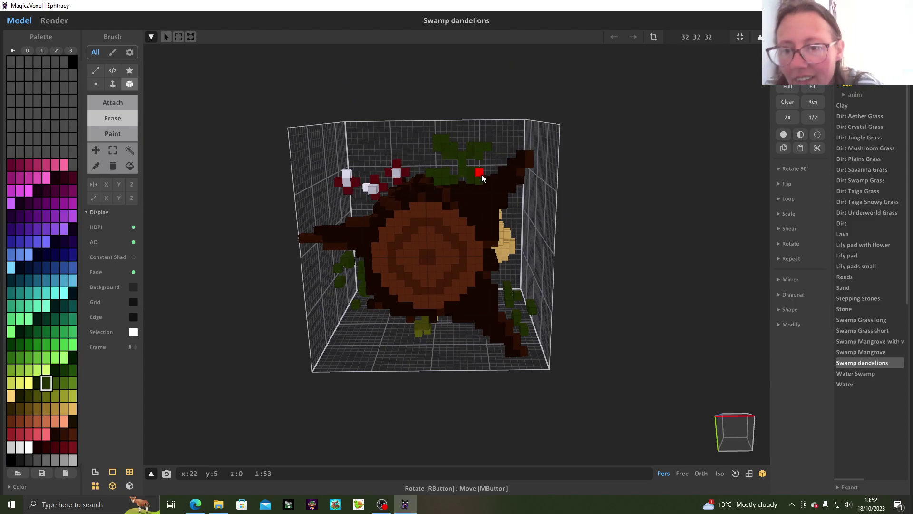
right_click_drag(485, 204, 426, 196)
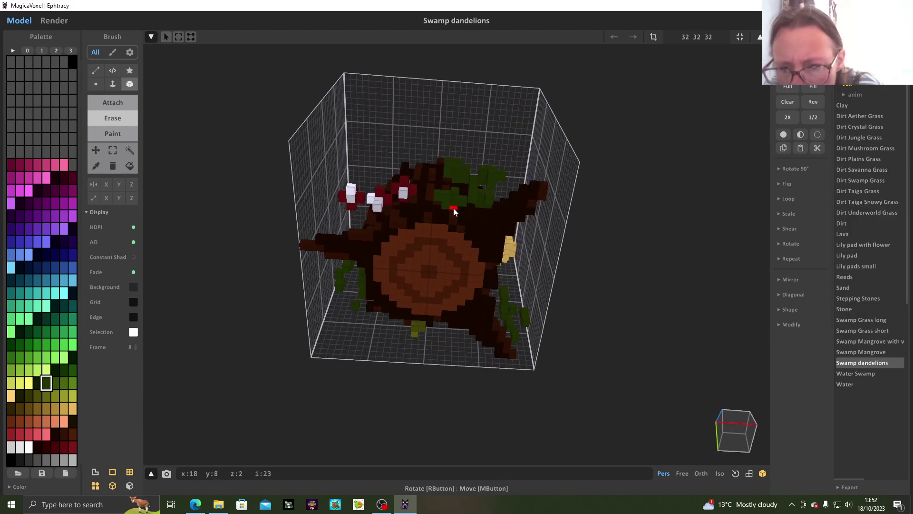
right_click_drag(496, 235, 480, 347)
Step: Attach more dark green voxels to the leaf clump, filling its gaps and raising its middle
left_click(113, 103)
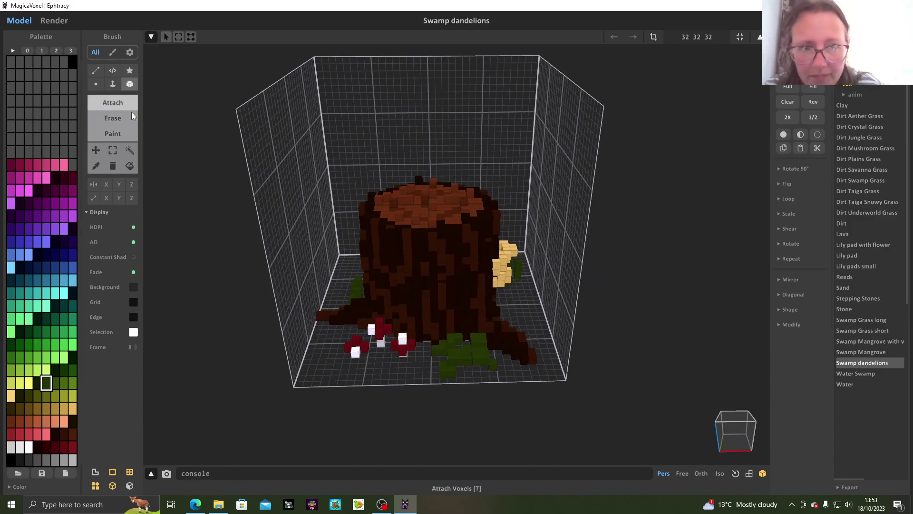
right_click_drag(517, 350, 505, 384)
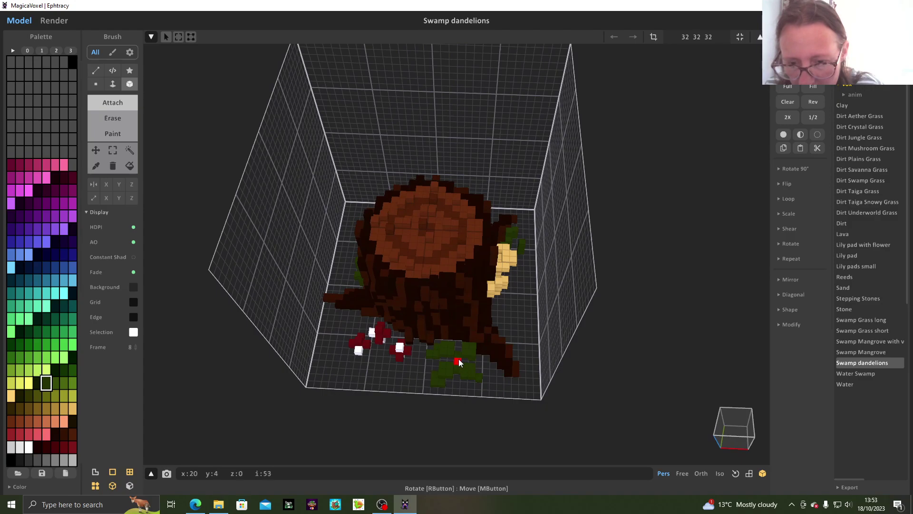
right_click_drag(461, 363, 469, 243)
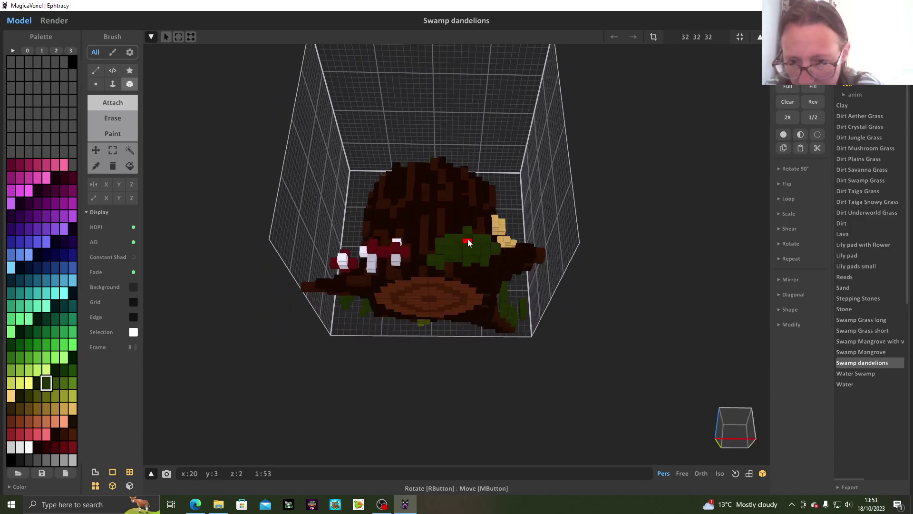
right_click_drag(534, 269, 412, 316)
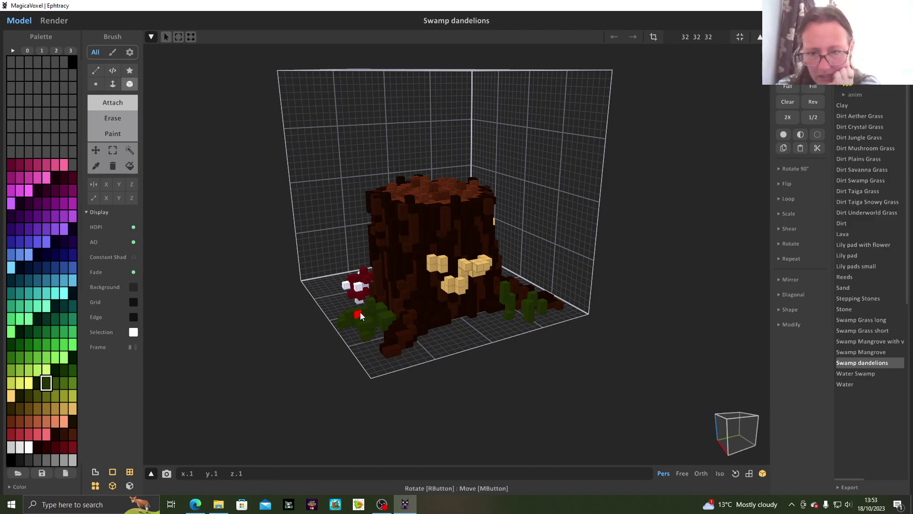
right_click_drag(365, 315, 455, 388)
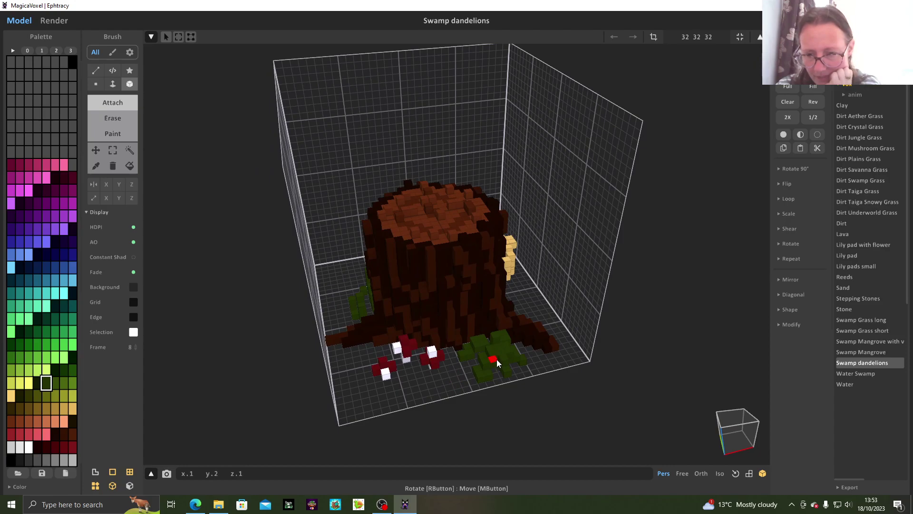
right_click_drag(604, 381, 432, 301)
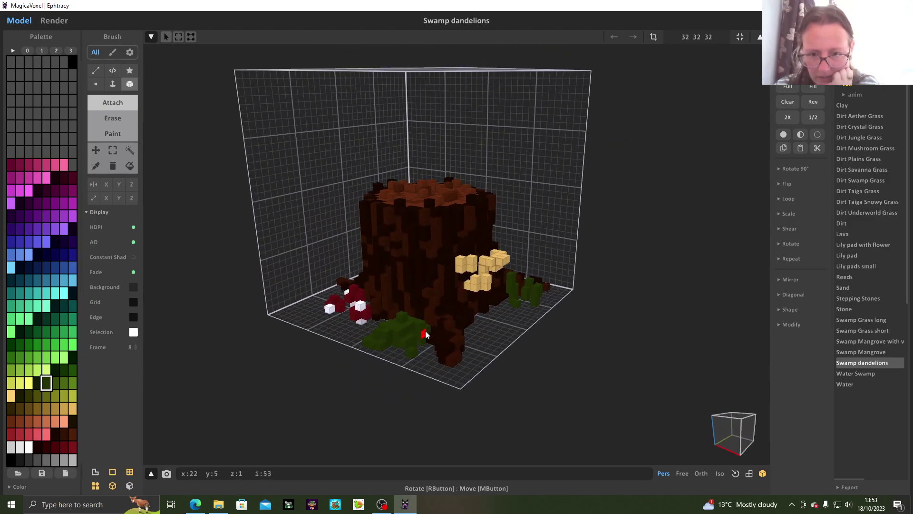
right_click_drag(424, 342, 540, 305)
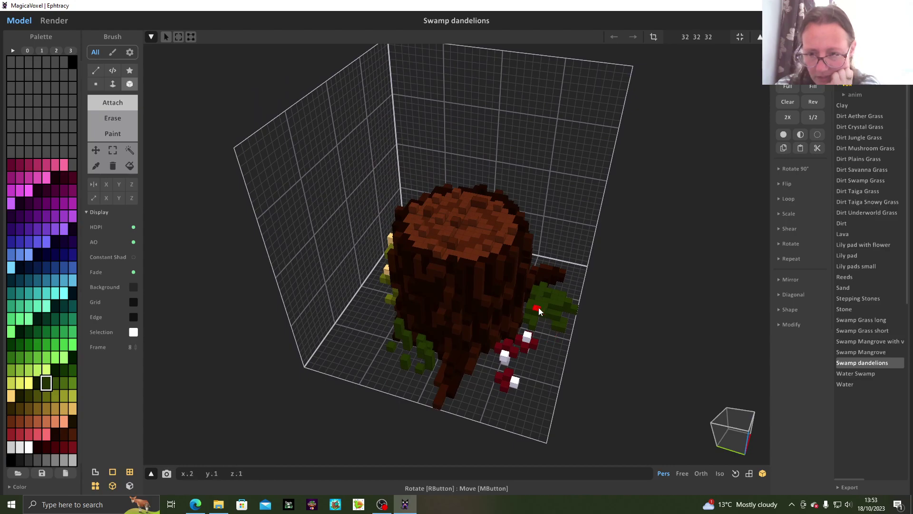
right_click_drag(563, 356, 522, 361)
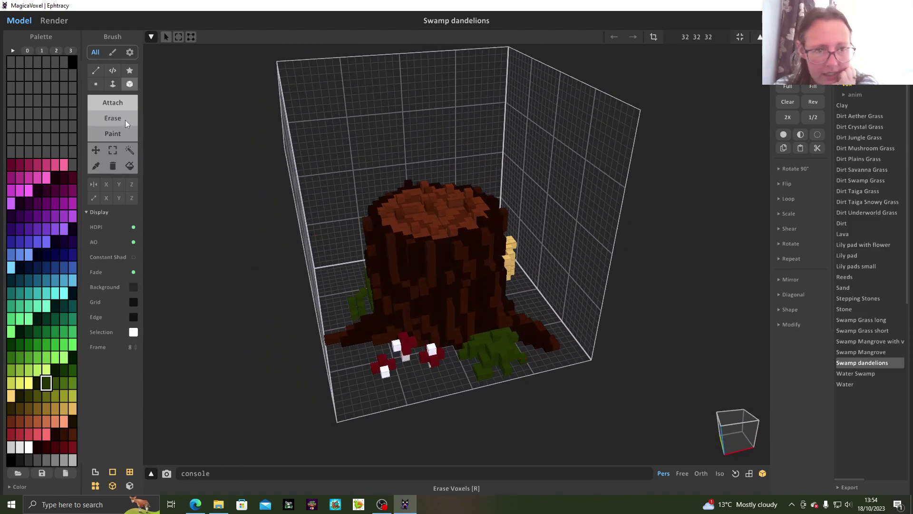
Step: Paint the middle of the leaf clump beside the mushrooms in the darker green of colour index 52
left_click(113, 134)
left_click(37, 383)
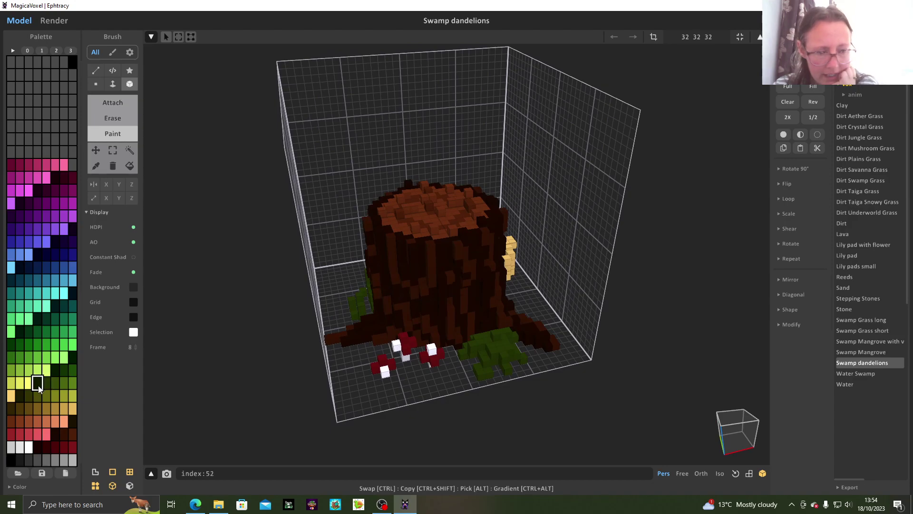
right_click_drag(494, 384, 471, 374)
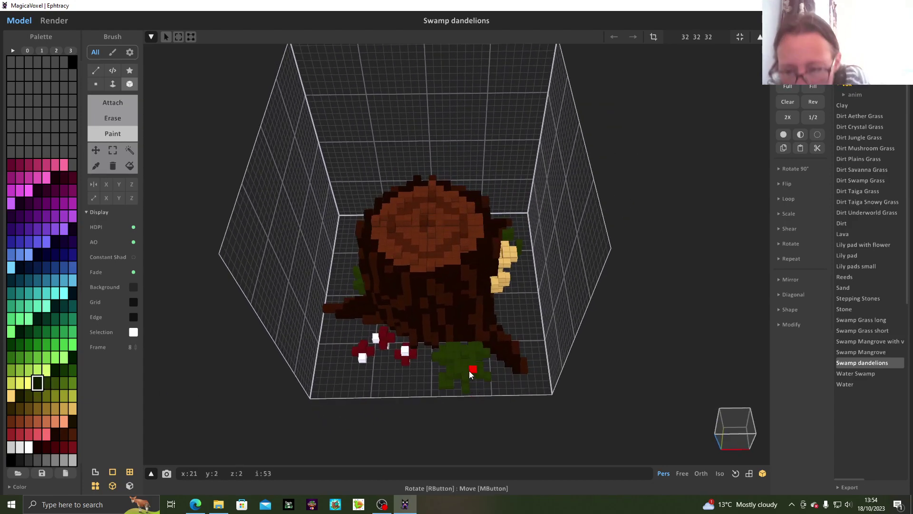
left_click_drag(464, 367, 465, 383)
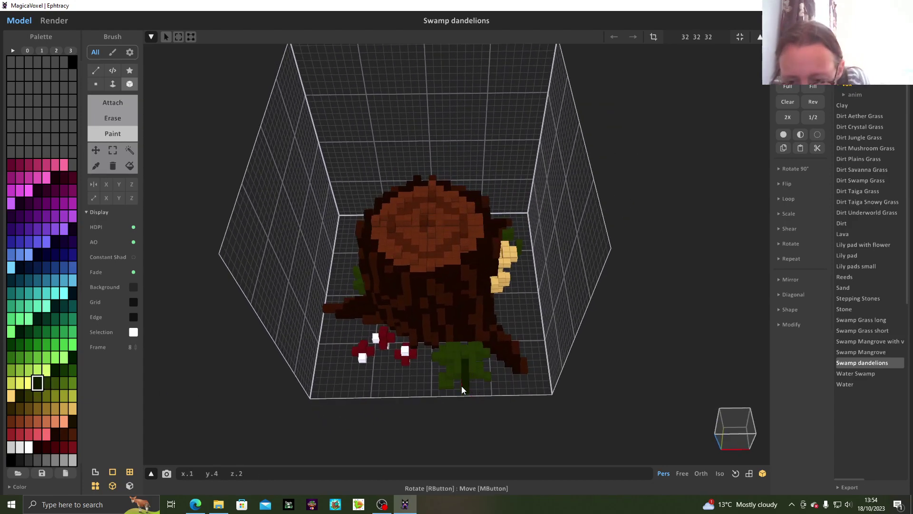
key("ctrl+z")
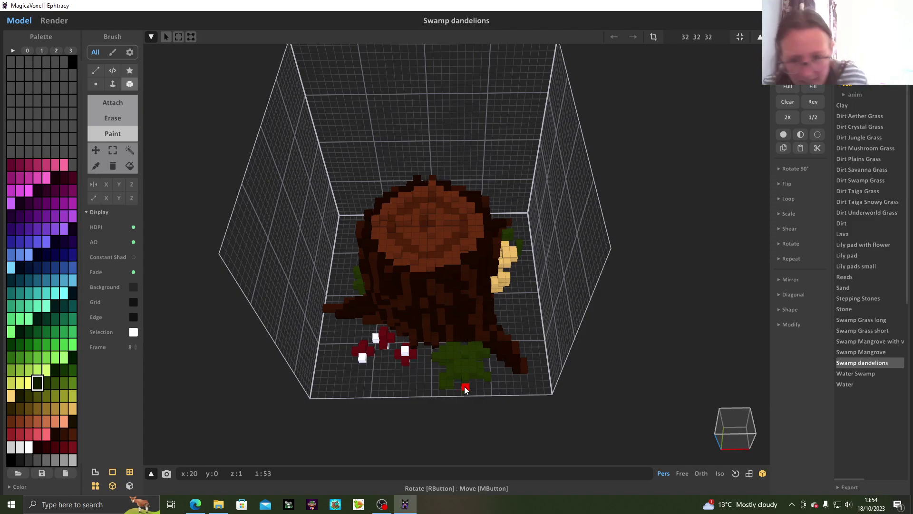
mouse_move(473, 350)
left_mouse_down()
mouse_move(472, 372)
mouse_move(456, 370)
left_mouse_up()
right_click_drag(485, 365, 469, 380)
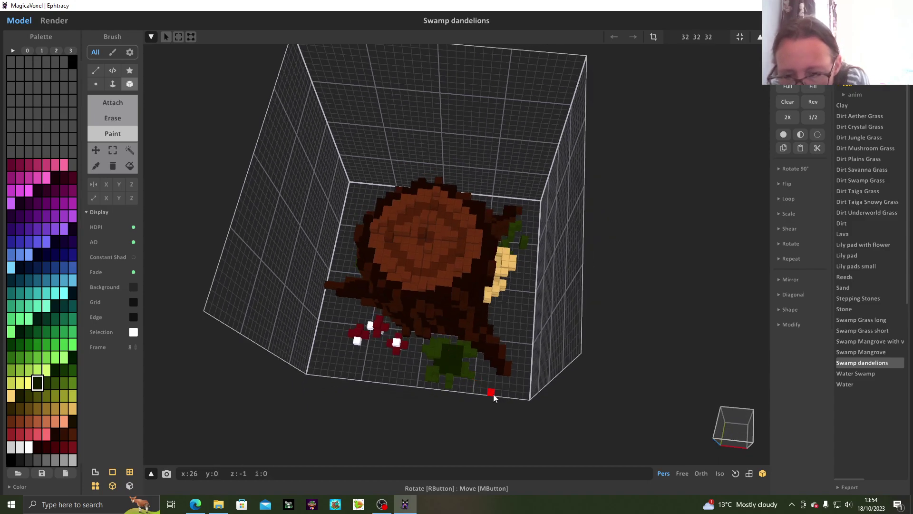
left_click_drag(440, 352, 461, 357)
right_click_drag(449, 389, 470, 328)
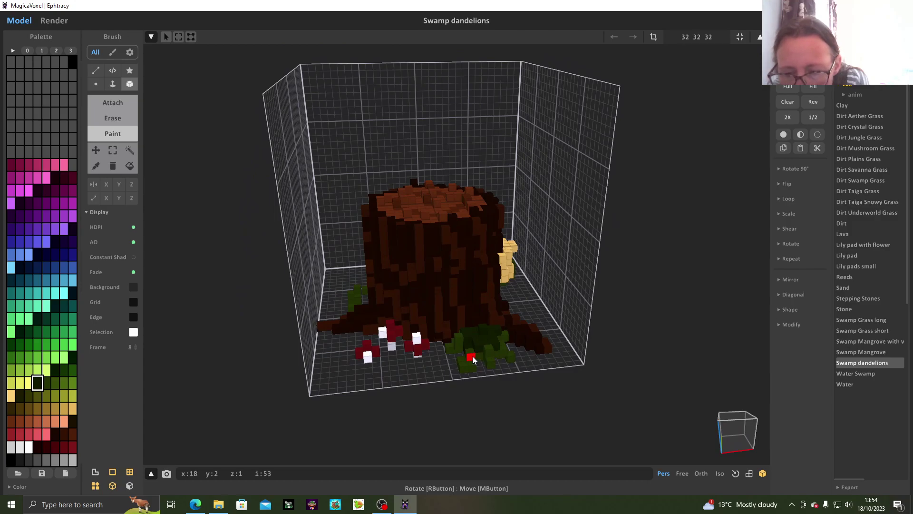
Step: Examine the shaded leaf clump and the whole stump from several sides and from above
right_click_drag(479, 353, 559, 386)
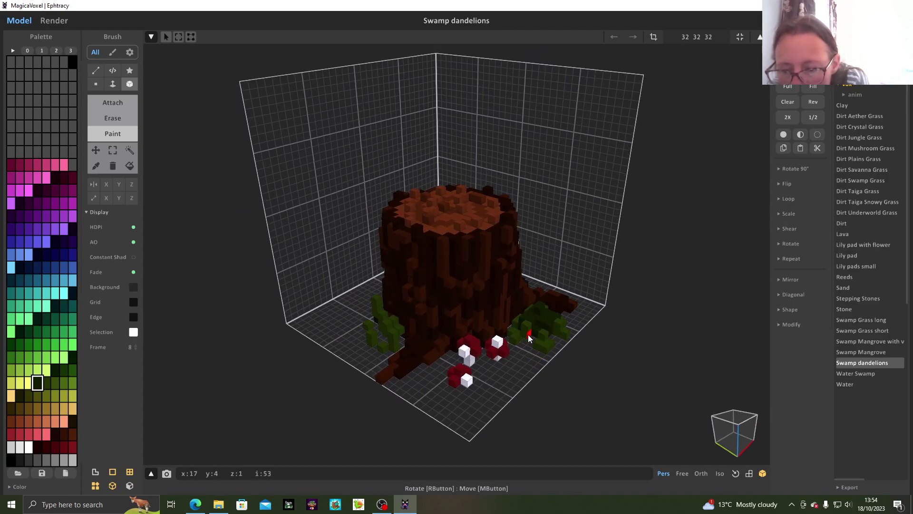
right_click_drag(547, 359, 464, 419)
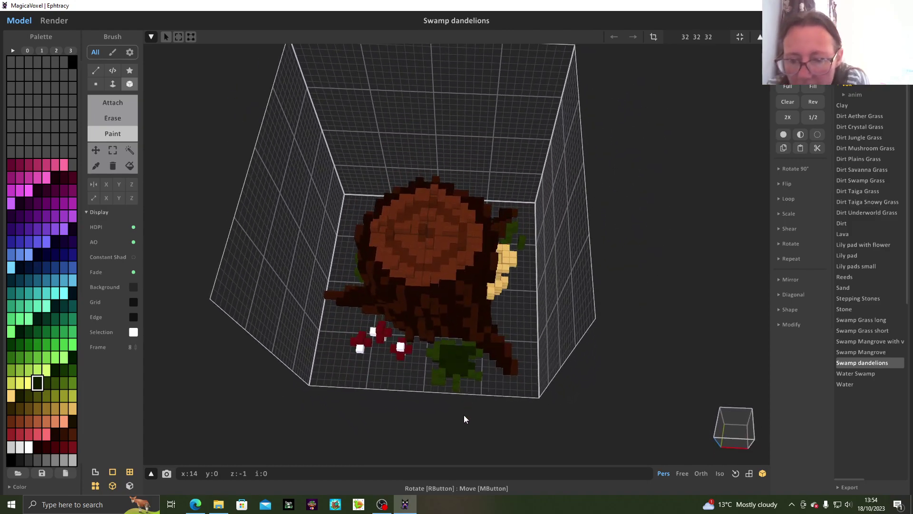
right_click_drag(427, 381, 442, 325)
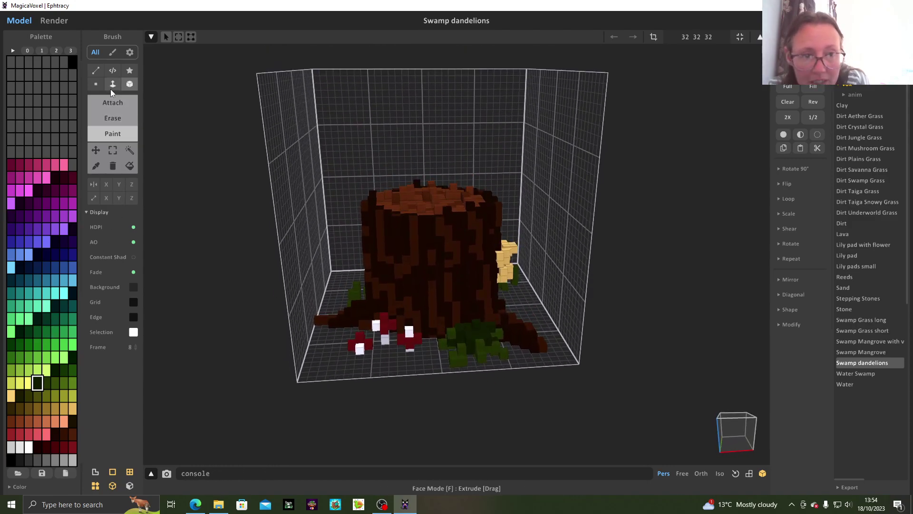
left_click(112, 102)
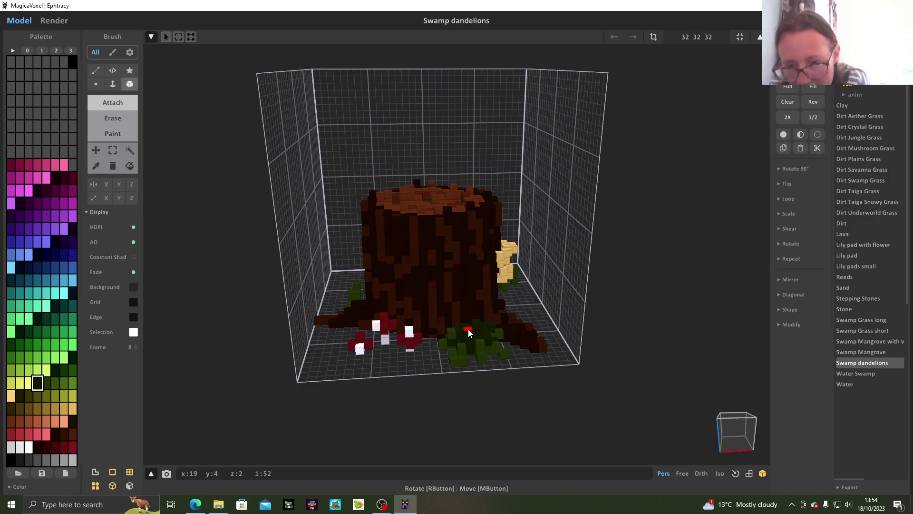
right_click_drag(553, 342, 442, 325)
right_click_drag(473, 328, 650, 397)
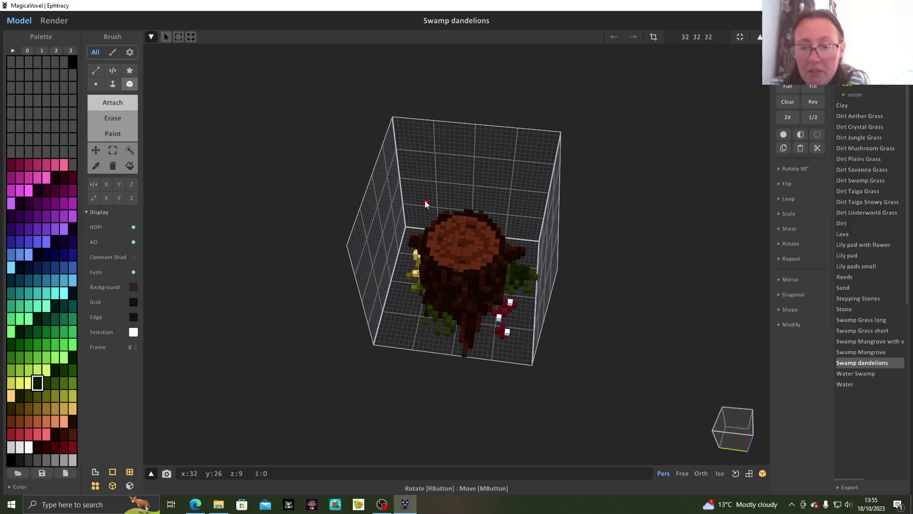
right_click_drag(527, 347, 444, 318)
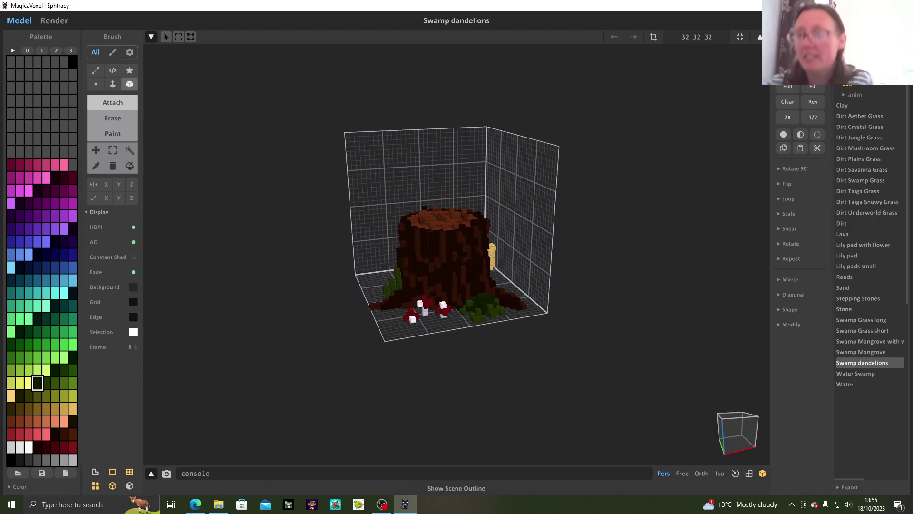
Step: Save the stump project as a new VOX file named Big Tree Stump
key("ctrl+shift+s")
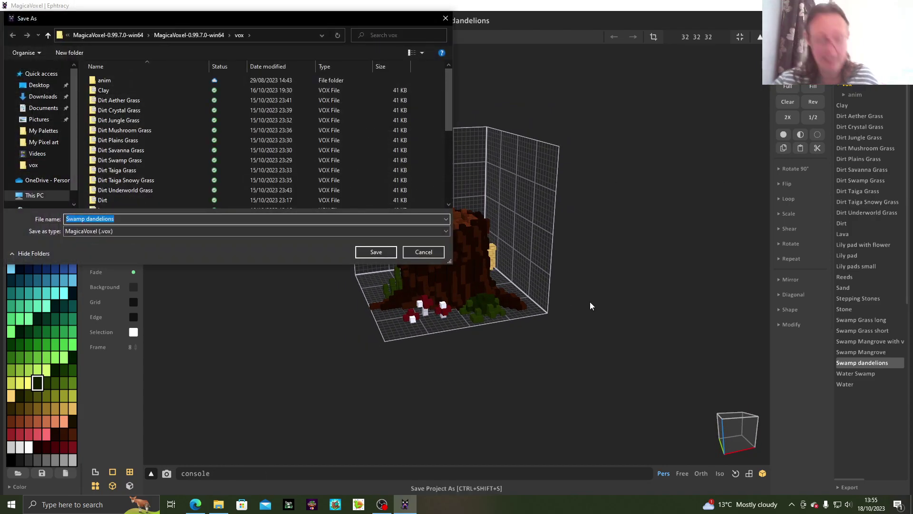
type("Big Tree Stump")
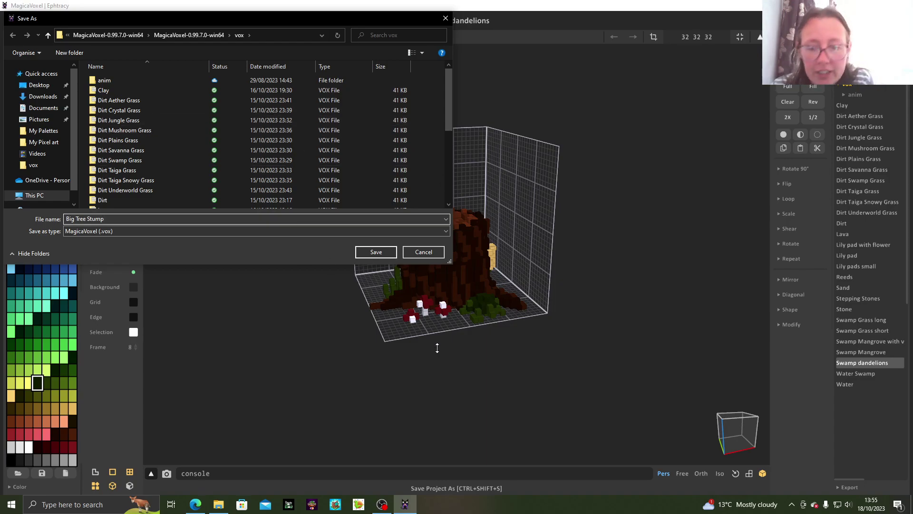
left_click(376, 252)
Step: Switch to File Explorer and look through the MagicaVoxel vox folder for the saved Big Tree Stump file
left_click(218, 504)
left_click(665, 286)
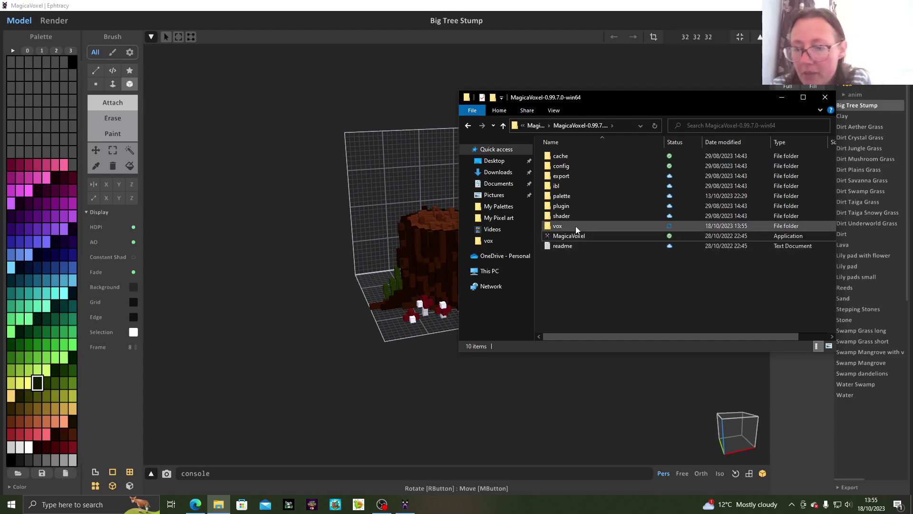
left_click(503, 126)
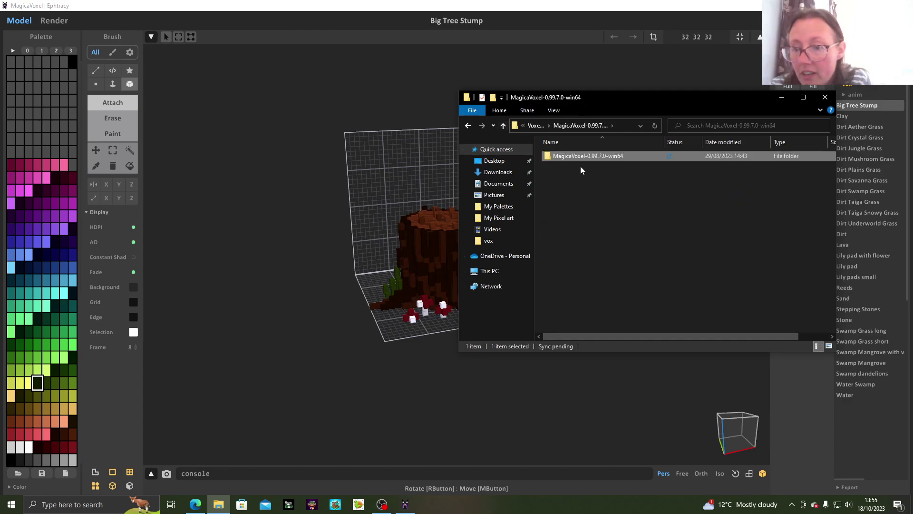
double_click(577, 157)
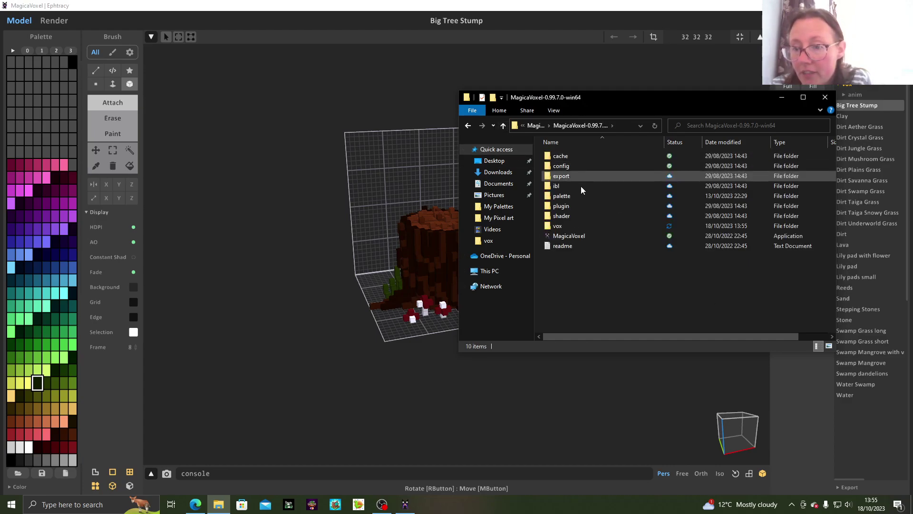
double_click(563, 227)
scroll(645, 289, "down", 4)
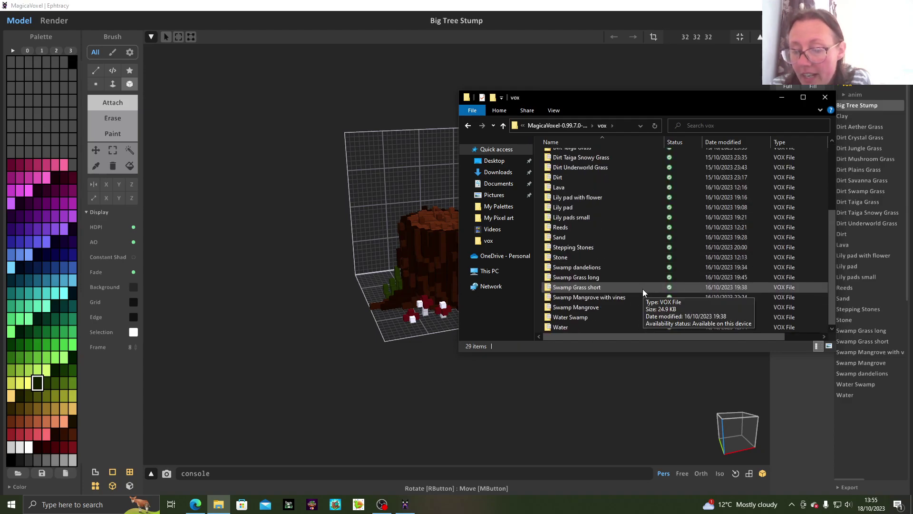
scroll(643, 261, "up", 1)
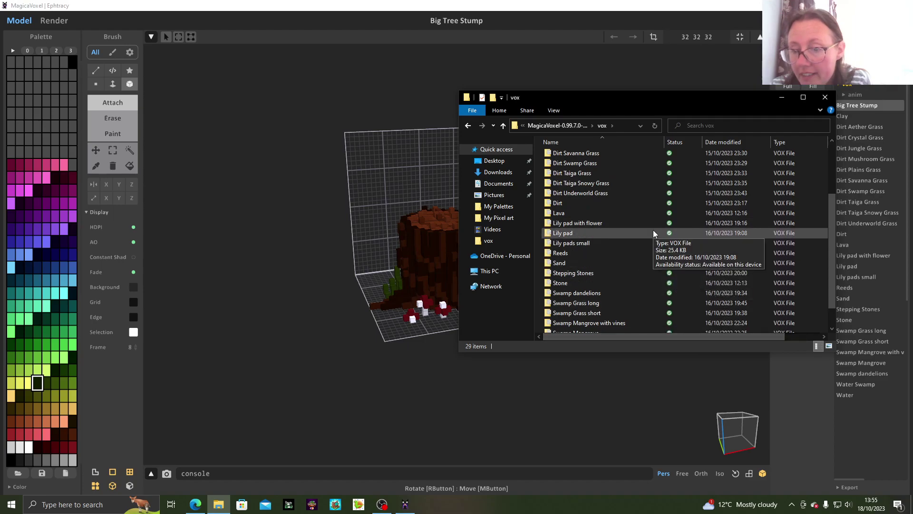
scroll(653, 232, "up", 3)
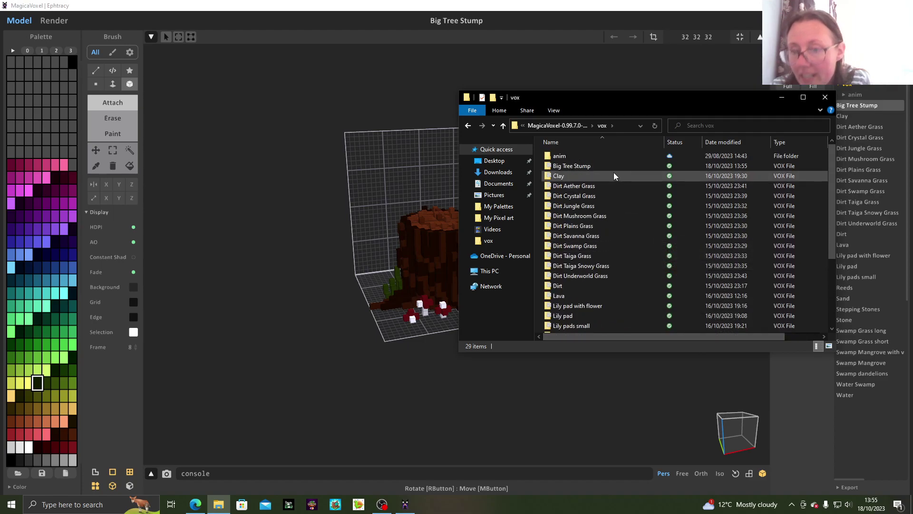
left_click(825, 97)
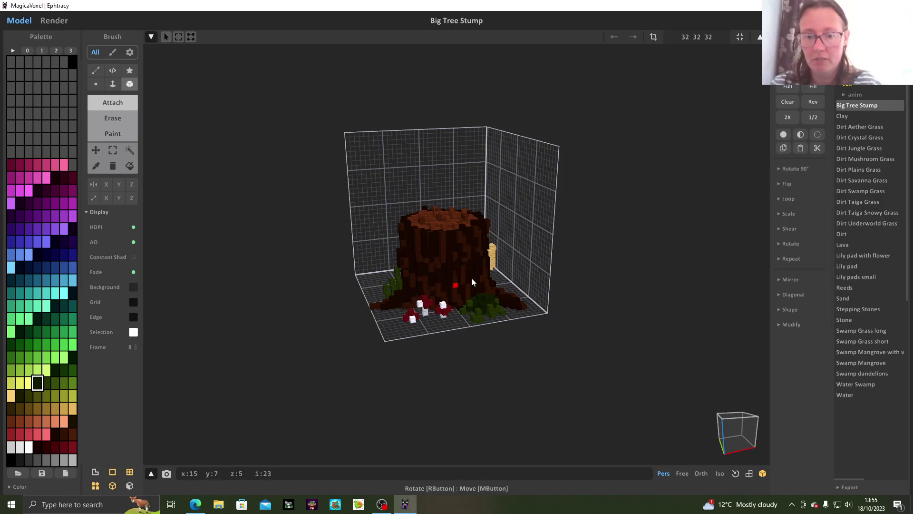
Step: Start a new project and attach a small block on the floor in dark purple, colour index 152
left_click(844, 53)
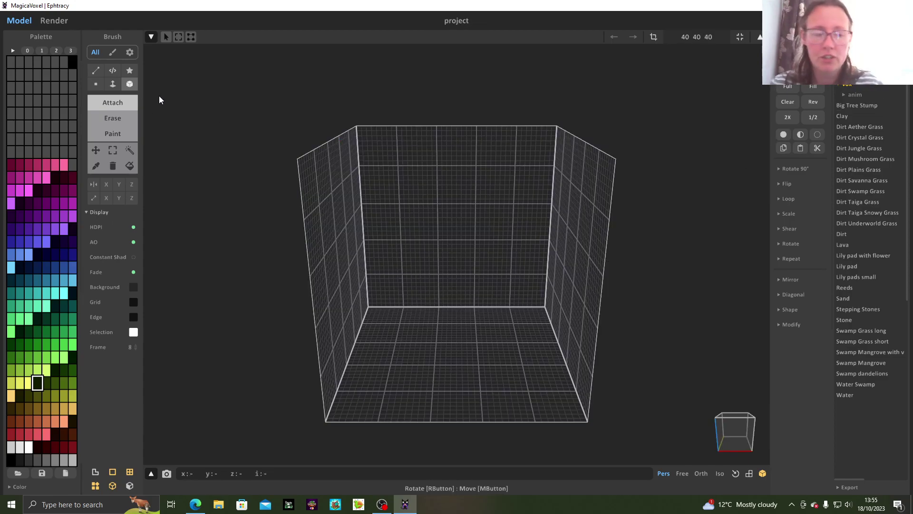
left_click(72, 230)
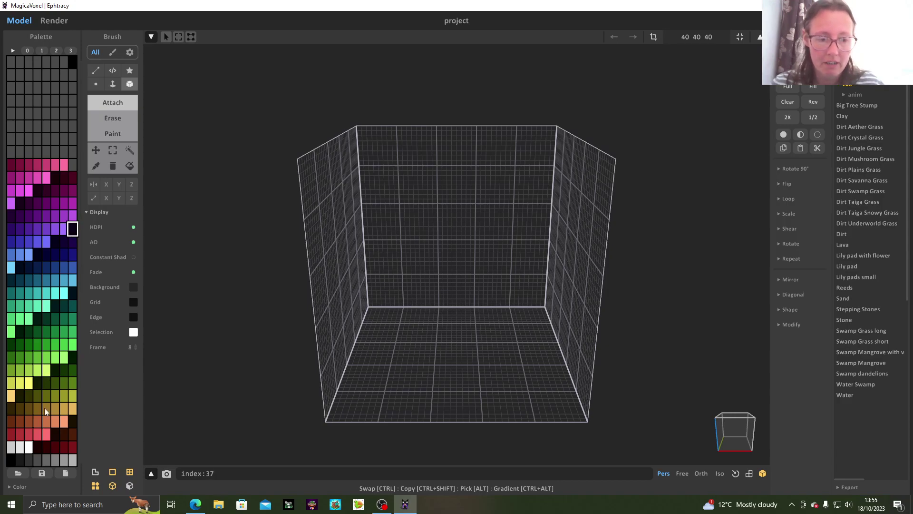
right_click_drag(399, 360, 405, 413)
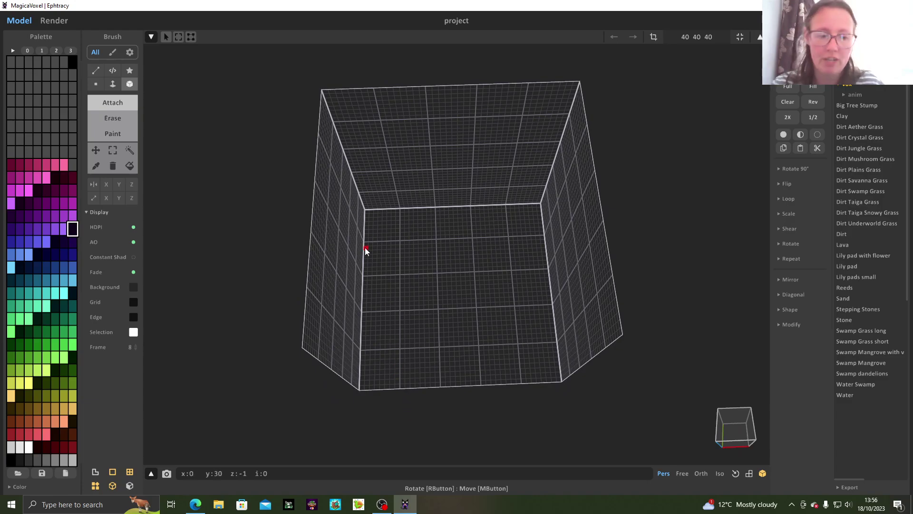
left_click_drag(401, 277, 409, 280)
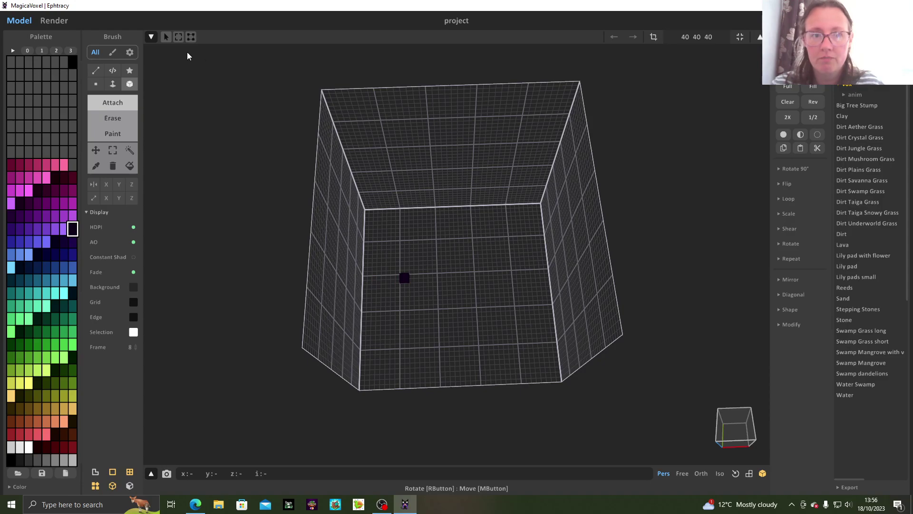
Step: Show the animation timeline and keyframe frame 1 with the purple block extended sideways into a short bar
left_click(152, 37)
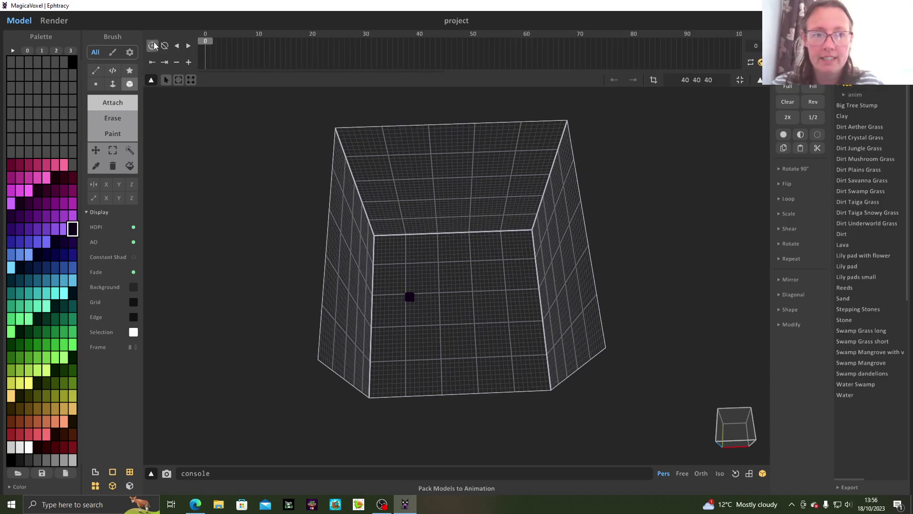
left_click(210, 41)
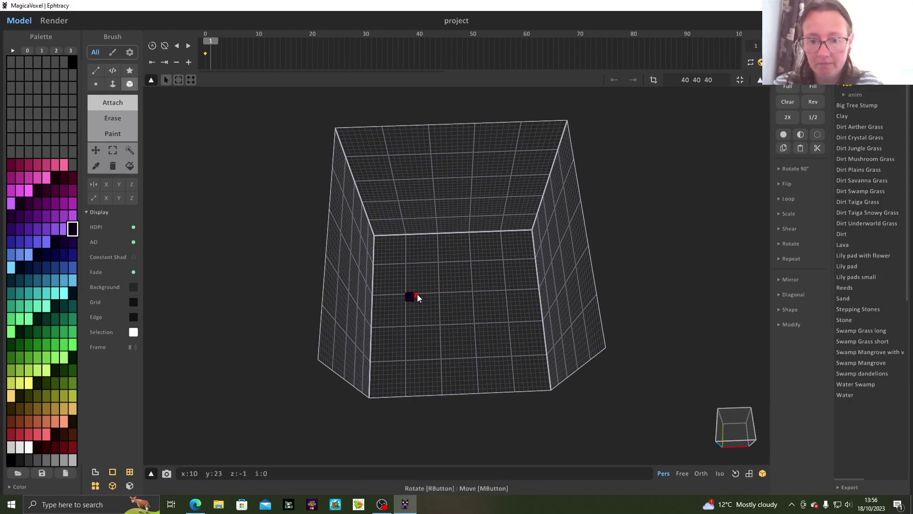
left_click(187, 63)
left_click_drag(422, 295, 427, 298)
left_click(188, 61)
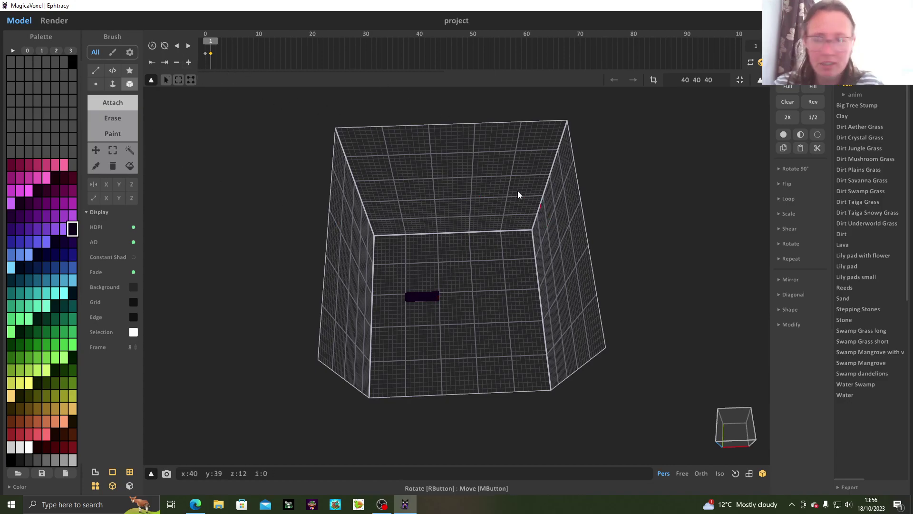
Step: Keyframe frame 2 with the bar cut down to only the block at its far end from the original position
left_click(216, 45)
left_click_drag(208, 46, 210, 47)
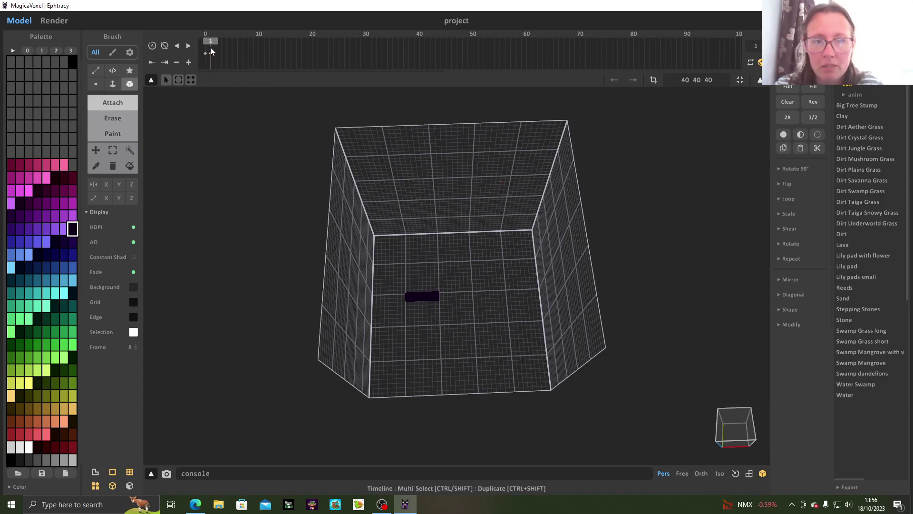
left_click(112, 150)
left_click_drag(426, 315, 427, 315)
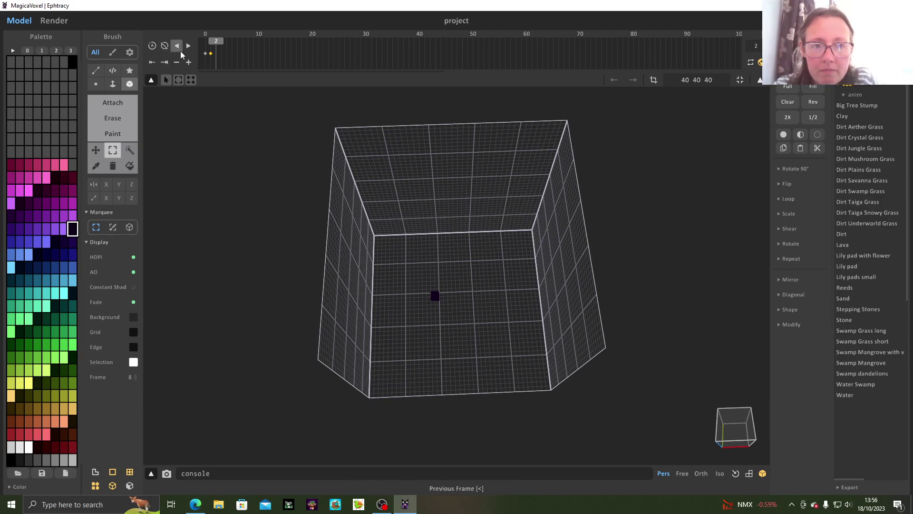
left_click(216, 44)
left_click(204, 44)
left_click(216, 45)
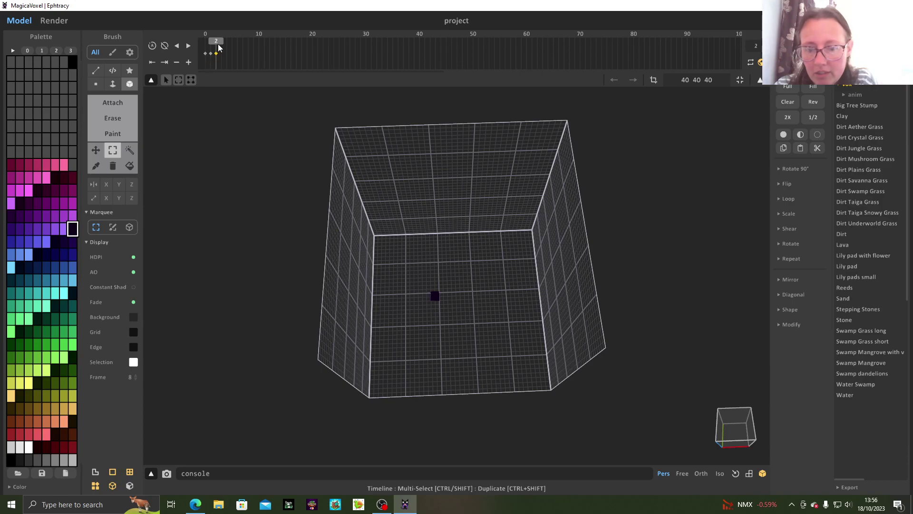
Step: Review frames 0 to 2 and try to extend the block on frame 2 into a bar toward the front
left_click_drag(218, 44, 204, 47)
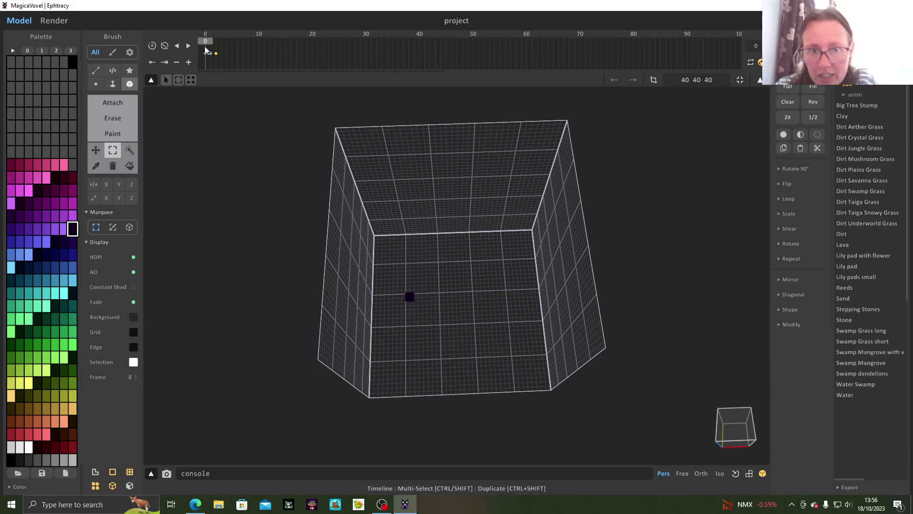
left_click(210, 46)
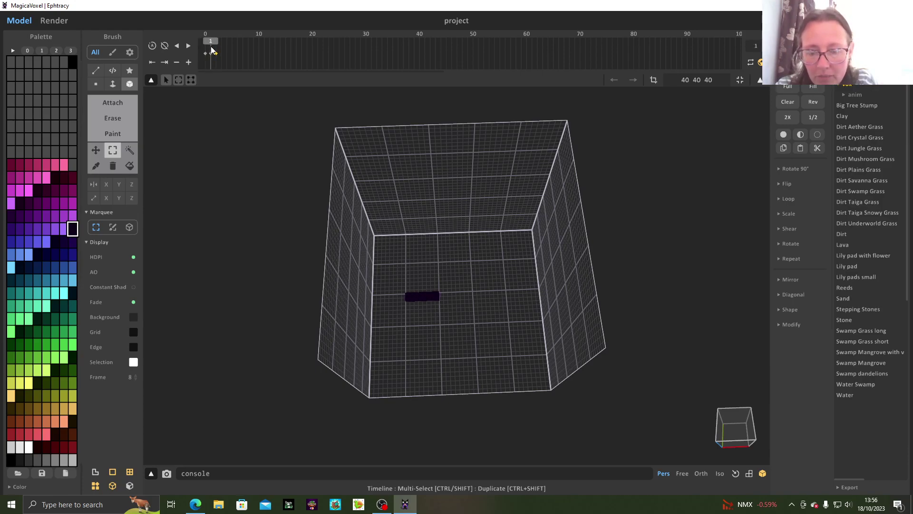
left_click(217, 49)
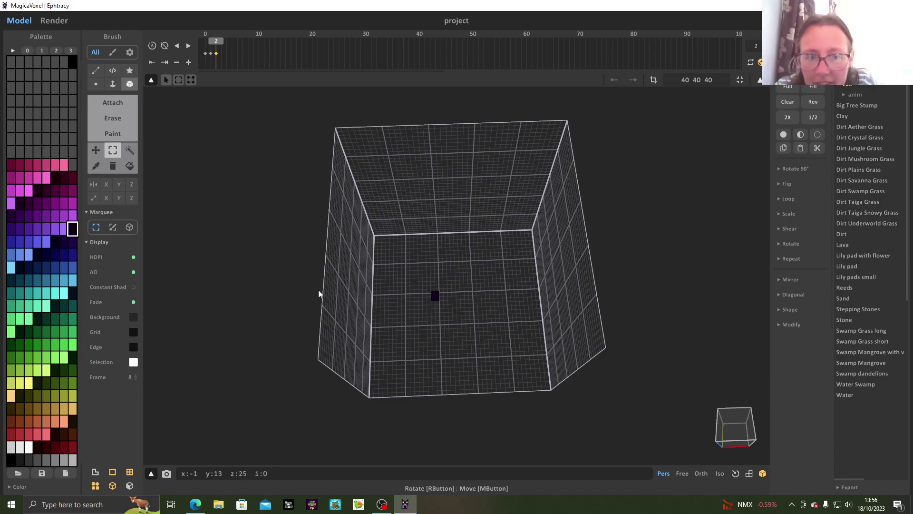
left_click(121, 108)
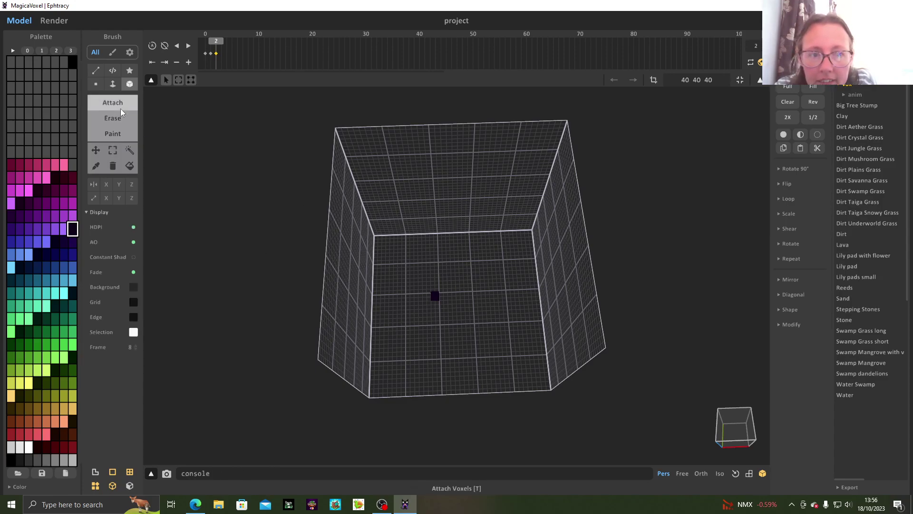
left_click_drag(433, 305, 430, 339)
scroll(435, 309, "up", 3)
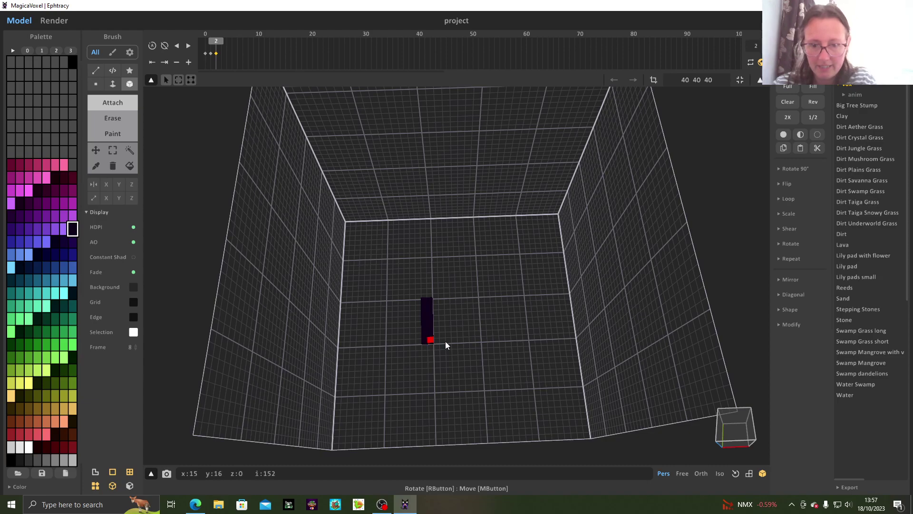
Step: Add a keyframe at frame 3 and extend its block into a bar running toward the front
left_click_drag(212, 41, 221, 41)
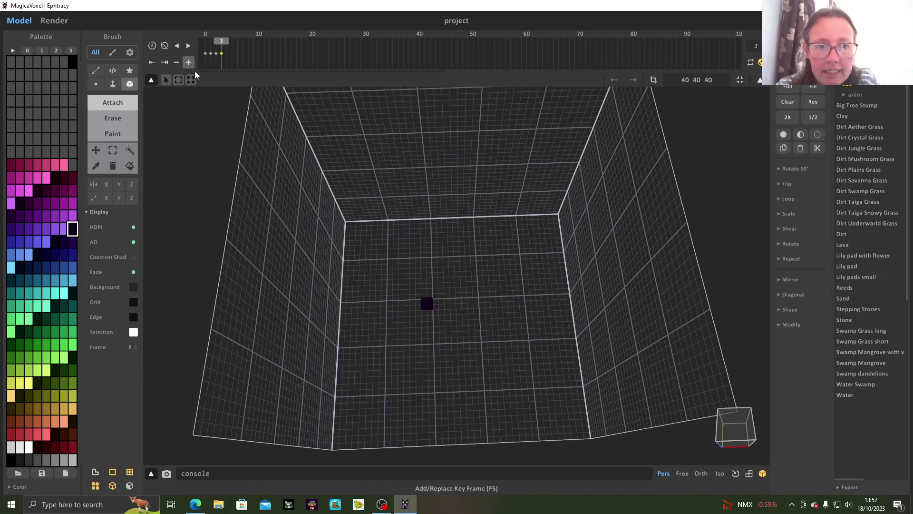
mouse_move(221, 43)
left_mouse_down()
mouse_move(203, 42)
mouse_move(221, 44)
left_mouse_up()
left_click_drag(423, 315, 430, 339)
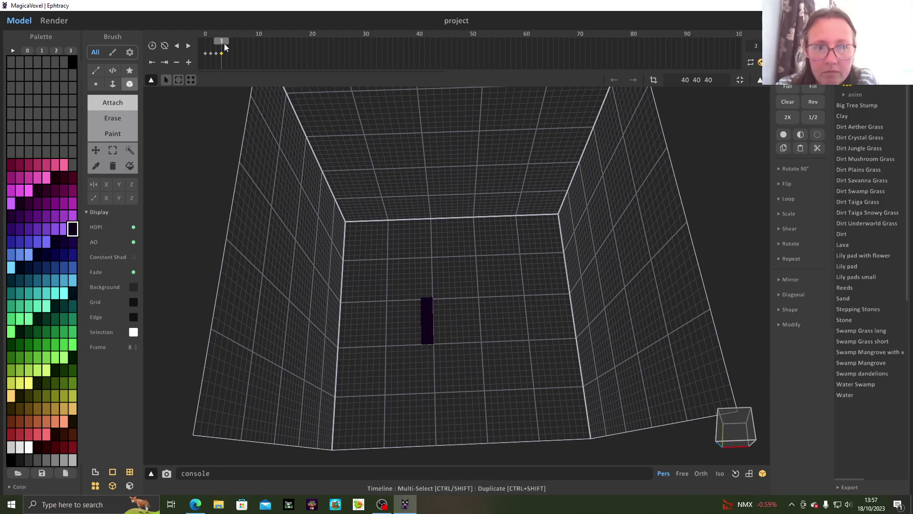
Step: Keyframe frame 4 with the block moved to the bar's front end, and scrub through frames 0 to 4
left_click_drag(224, 44, 227, 44)
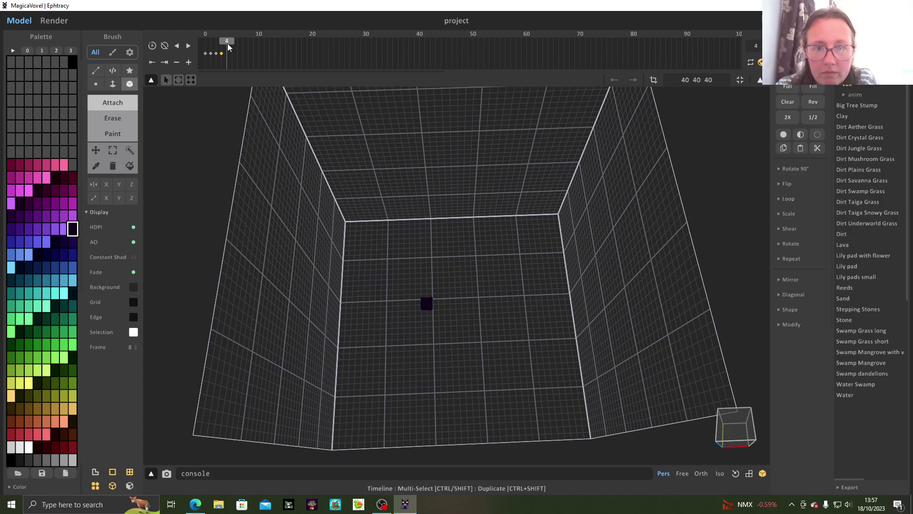
left_click_drag(426, 308, 430, 342)
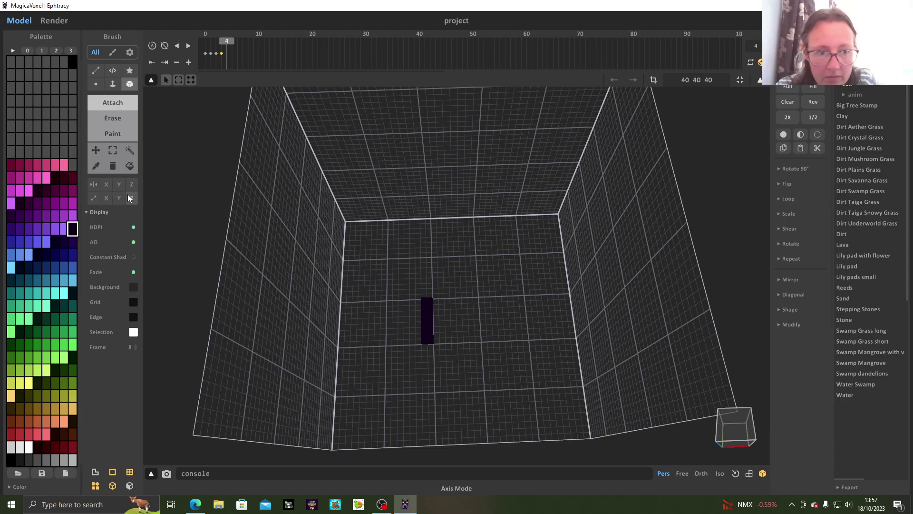
left_click(113, 151)
left_click_drag(402, 281, 441, 331)
key("Delete")
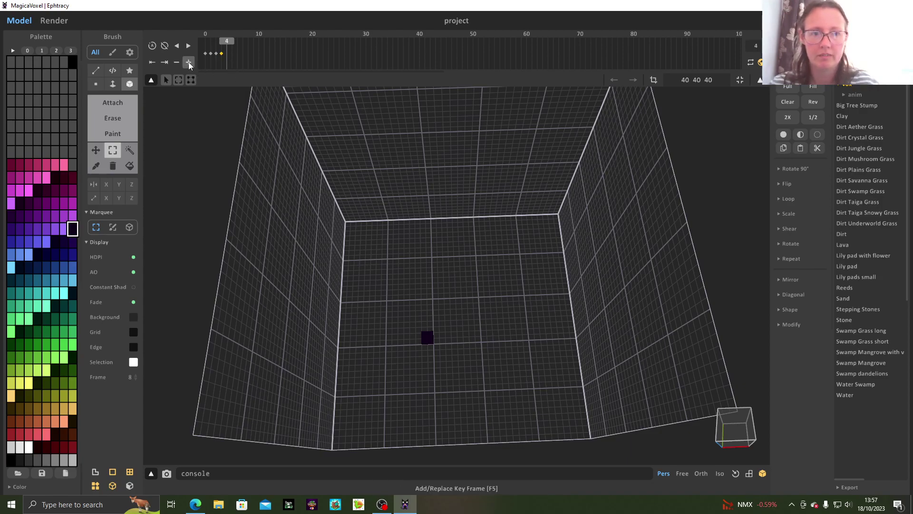
left_click(203, 44)
left_click_drag(203, 45, 226, 45)
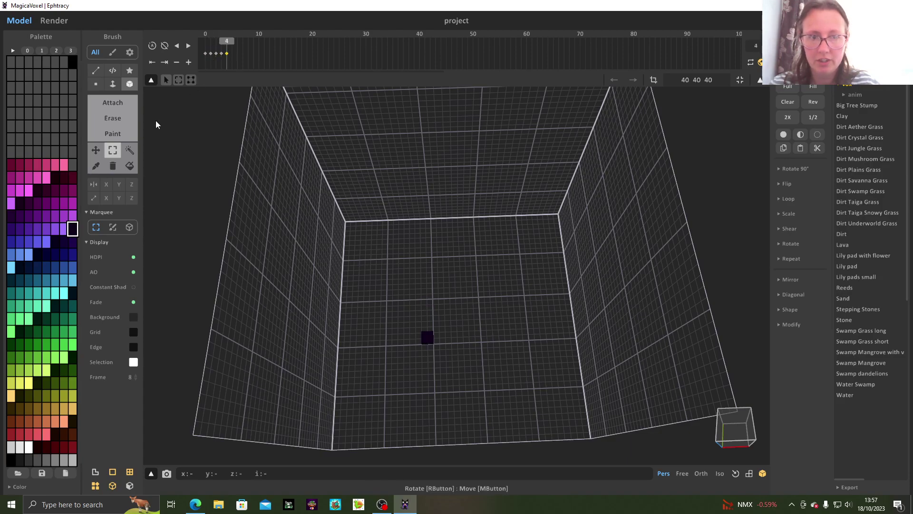
Step: Try to extend the block on frame 4 backward into the full bar
left_click(124, 135)
left_click(123, 105)
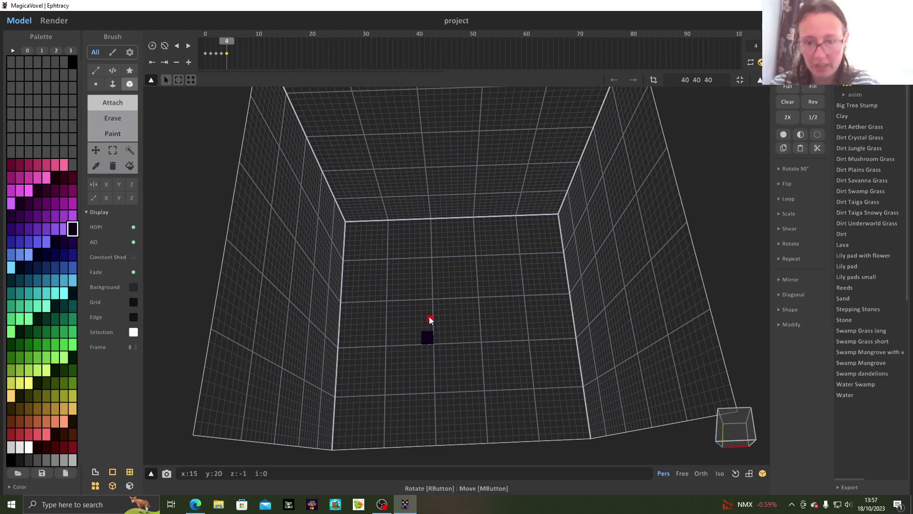
left_click_drag(424, 301, 432, 329)
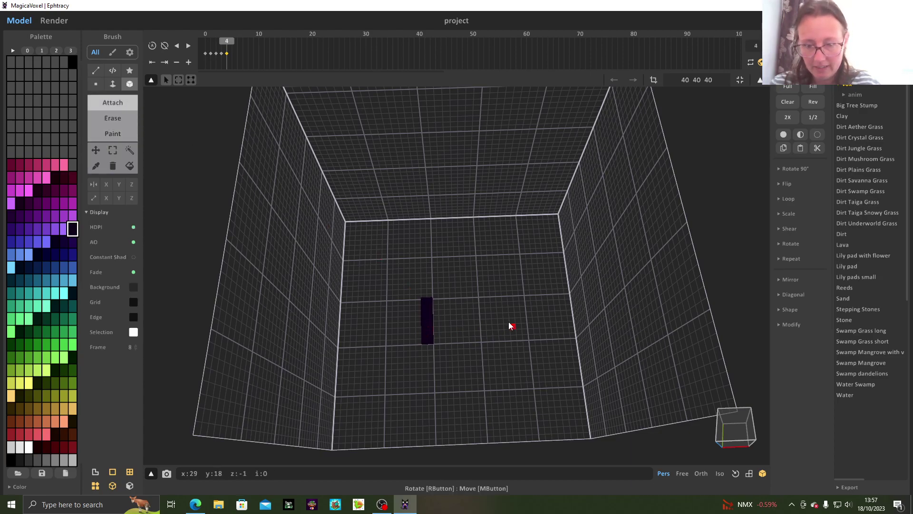
Step: Keyframe frame 5 with the single block, then extend frame 4's block backward into the full bar and rekey that frame
left_click(232, 42)
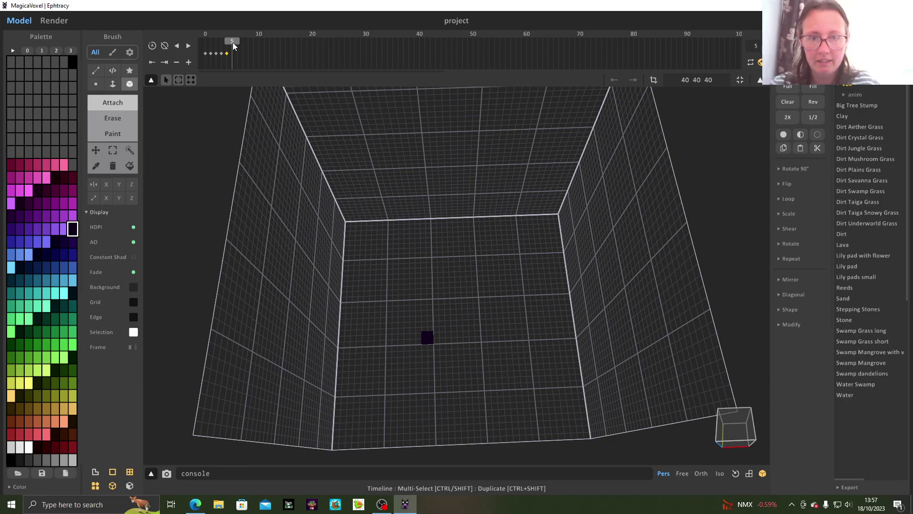
left_click(189, 63)
mouse_move(235, 42)
left_mouse_down()
mouse_move(205, 44)
mouse_move(227, 45)
left_mouse_up()
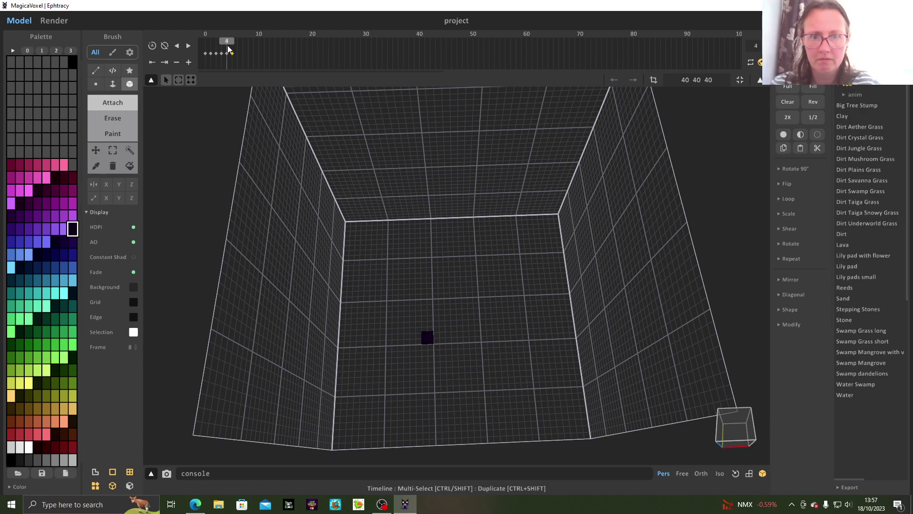
left_click(422, 304)
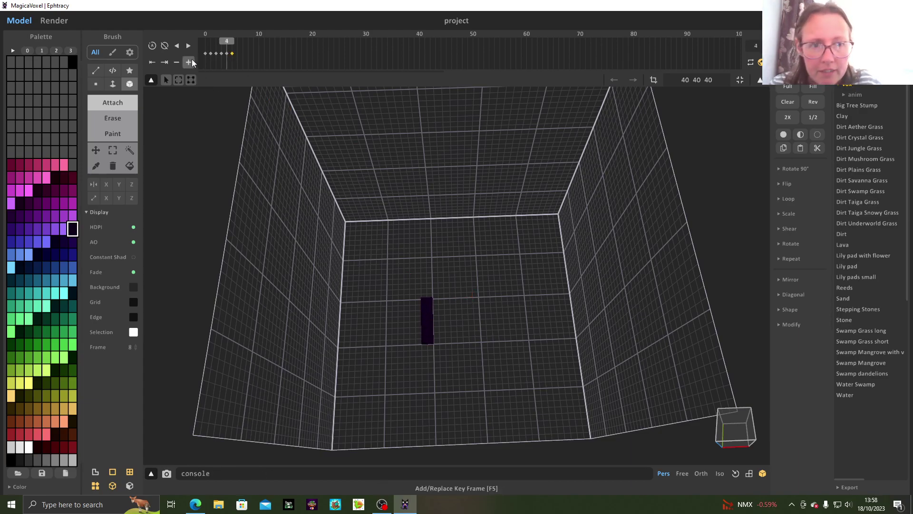
mouse_move(238, 36)
left_mouse_down()
mouse_move(204, 41)
mouse_move(233, 48)
left_mouse_up()
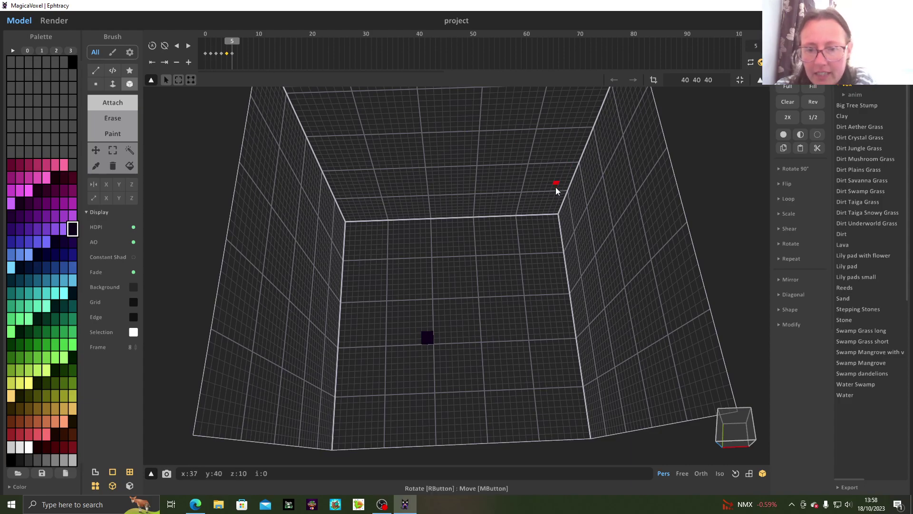
Step: Review the block animation by stepping forward from frame 0 to frame 6 and back to frame 0
scroll(554, 191, "down", 5)
left_click_drag(233, 41, 201, 57)
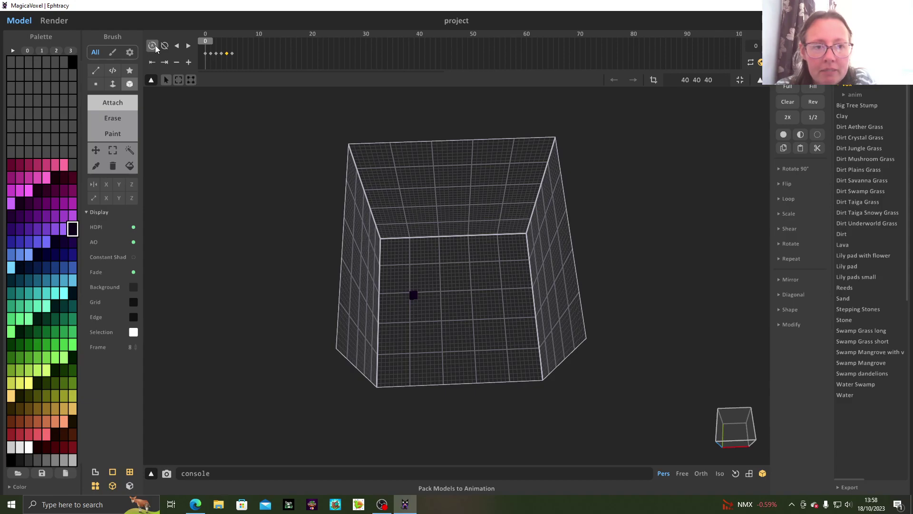
left_click(188, 46)
left_click(187, 46)
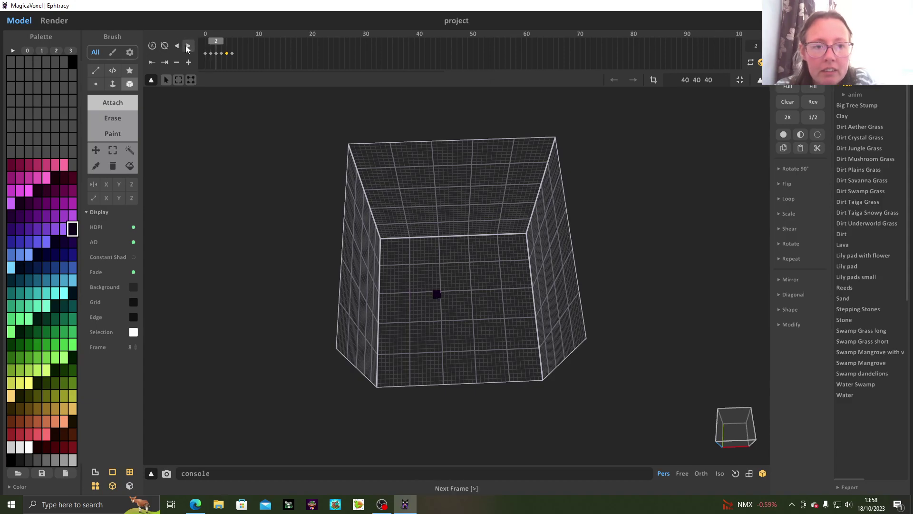
left_click(187, 47)
left_click(188, 46)
left_click(187, 46)
left_click(188, 47)
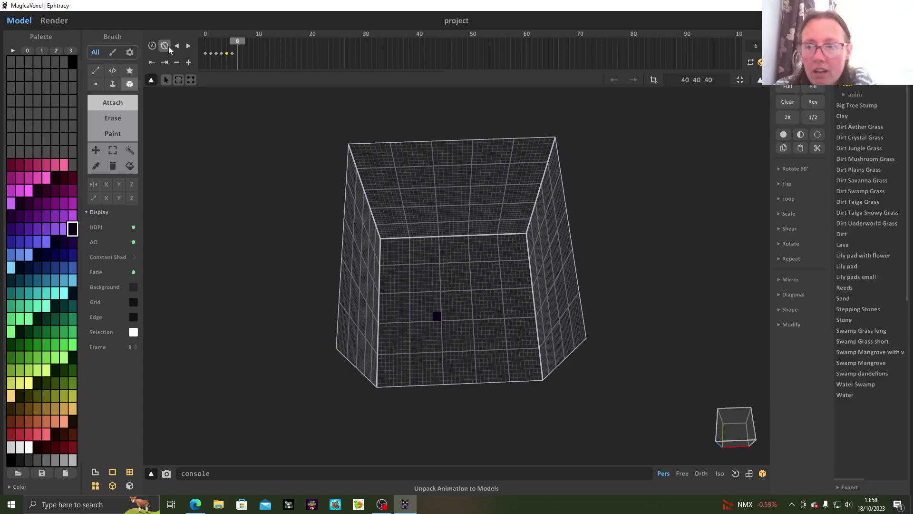
left_click(177, 45)
left_click(176, 46)
left_click(177, 46)
left_click(175, 47)
left_click(175, 47)
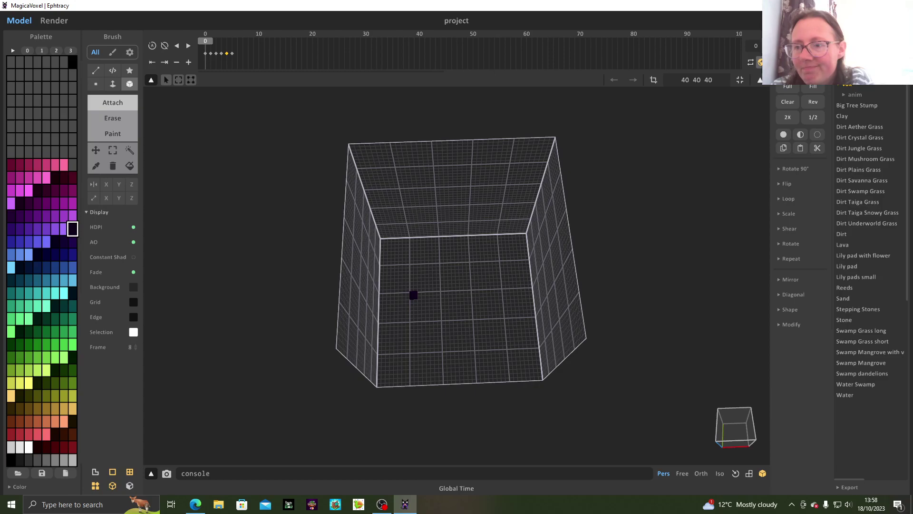
Step: Compare the animation in model editing and world view, and examine the scene from another angle
left_click(761, 81)
left_click(761, 81)
left_click(760, 80)
left_click(761, 81)
left_click(760, 81)
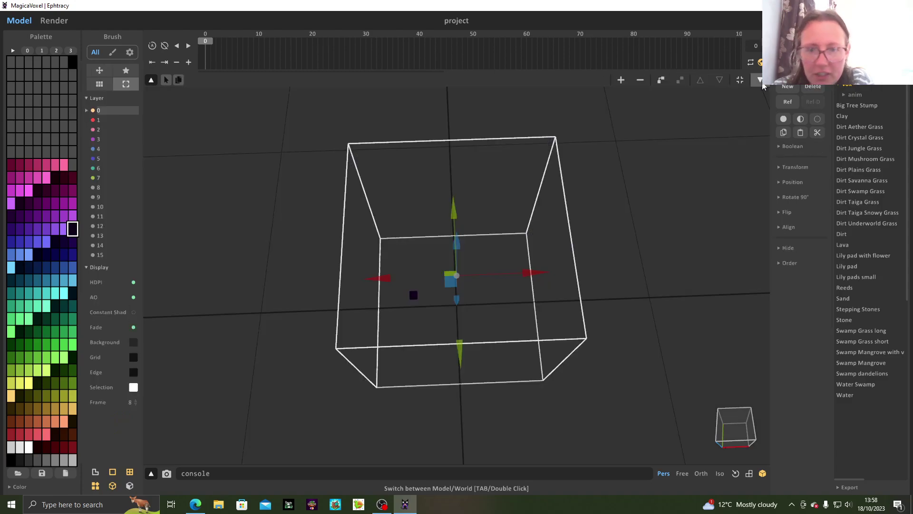
left_click(761, 81)
mouse_move(636, 291)
right_mouse_down()
mouse_move(634, 224)
mouse_move(619, 289)
mouse_move(627, 262)
right_mouse_up()
scroll(635, 221, "down", 3)
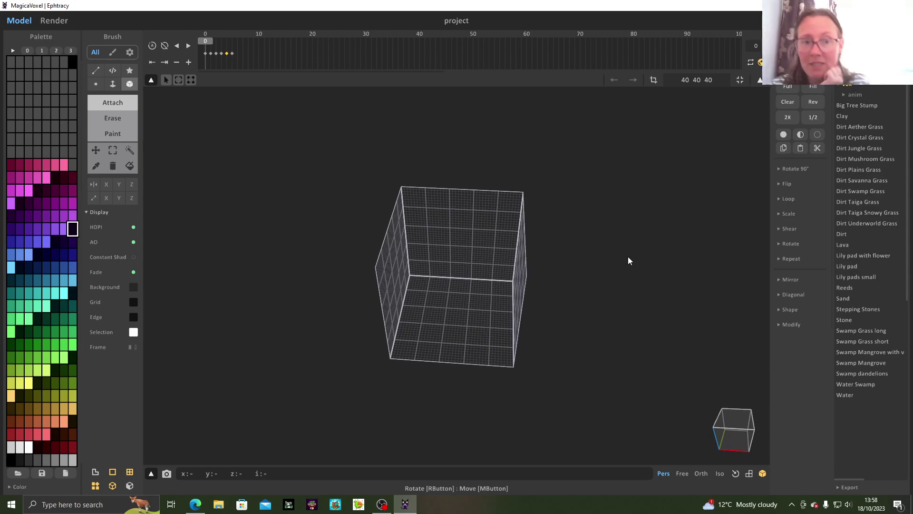
key("Tab")
key("Tab")
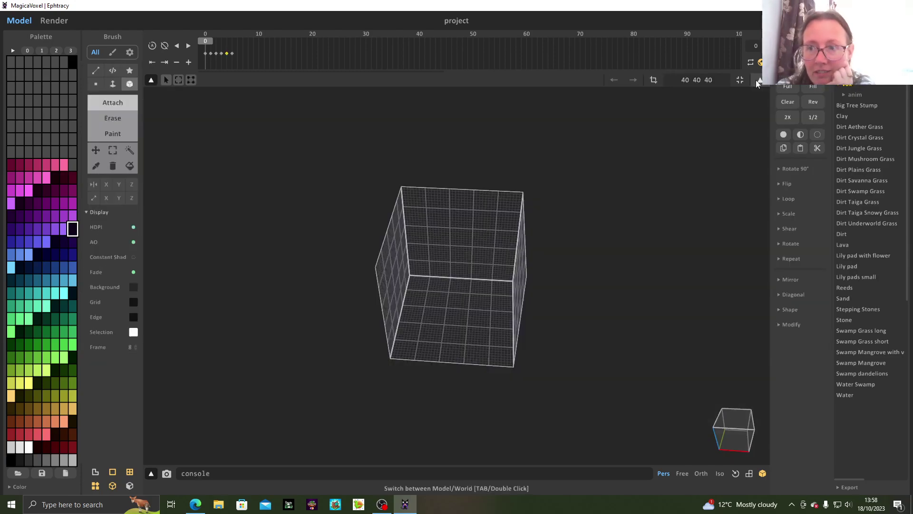
Step: Hide the animation timeline and open the Big Tree Stump project, viewing the whole stump at an angle
left_click(151, 81)
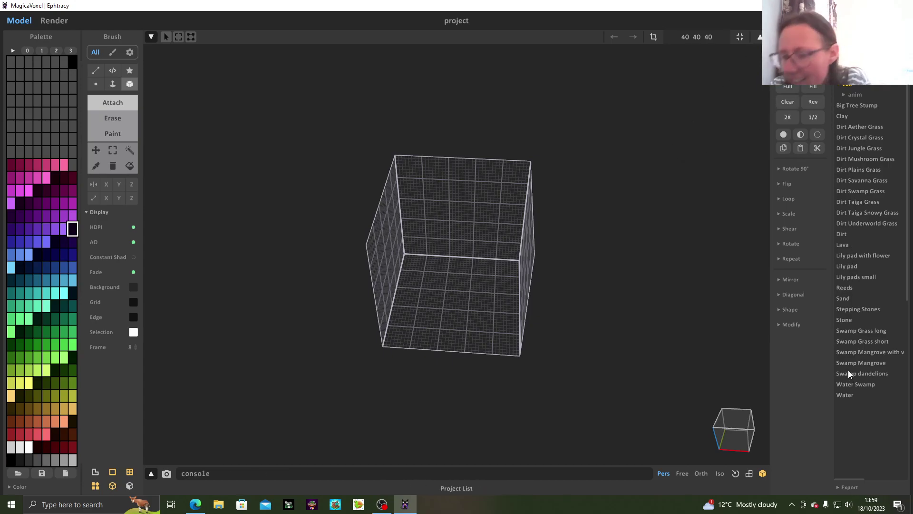
left_click(851, 106)
left_click(462, 281)
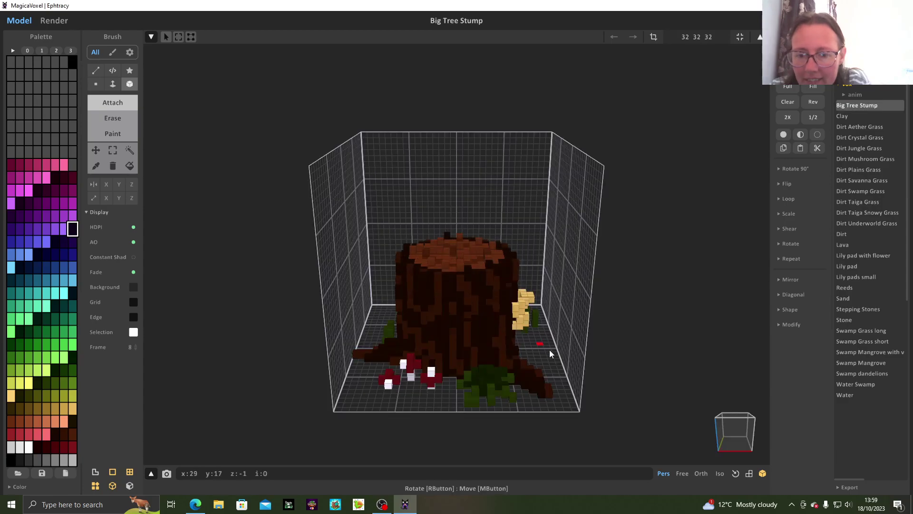
right_click_drag(605, 365, 564, 367)
scroll(581, 379, "down", 3)
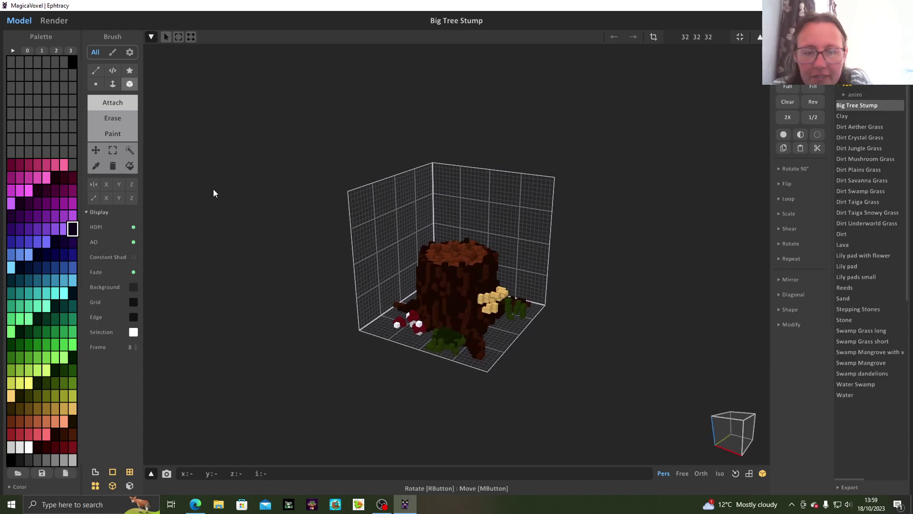
Step: Render the tree stump, frame it close up from above, and show all render settings
left_click(58, 22)
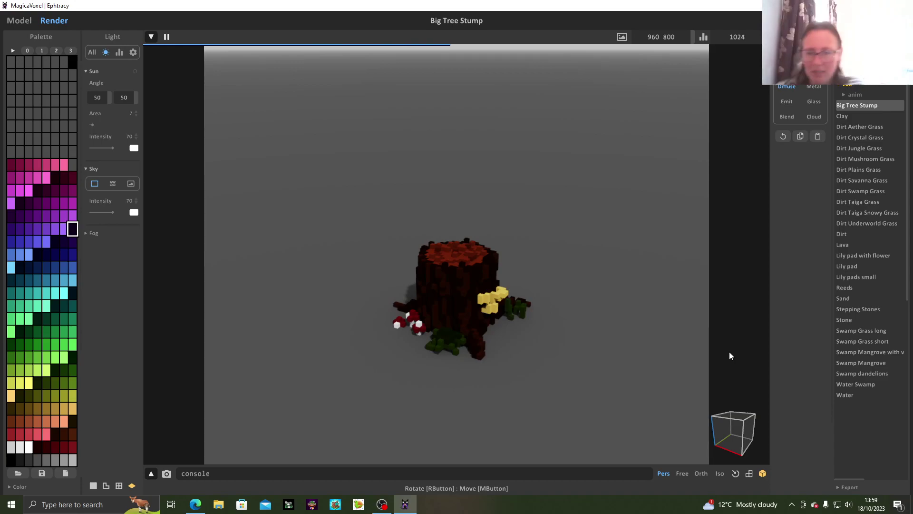
scroll(512, 381, "up", 5)
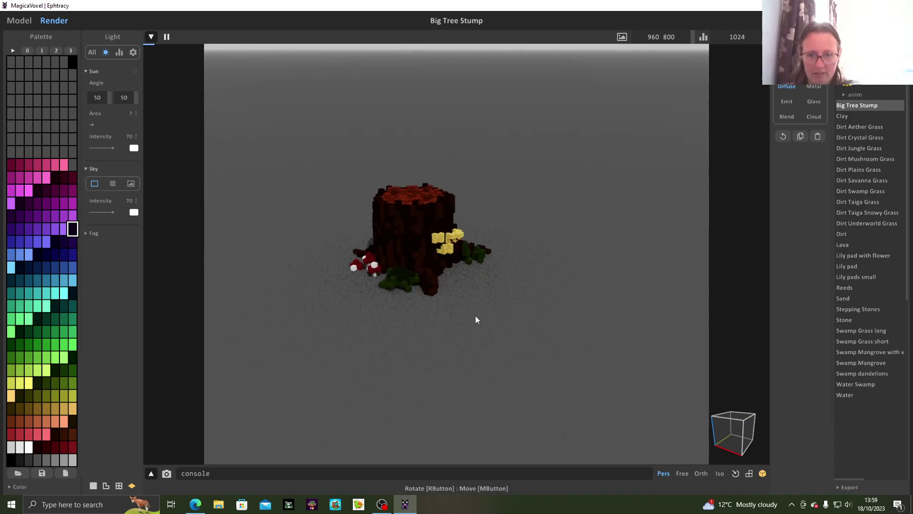
scroll(475, 316, "up", 1)
middle_click_drag(475, 316, 541, 360)
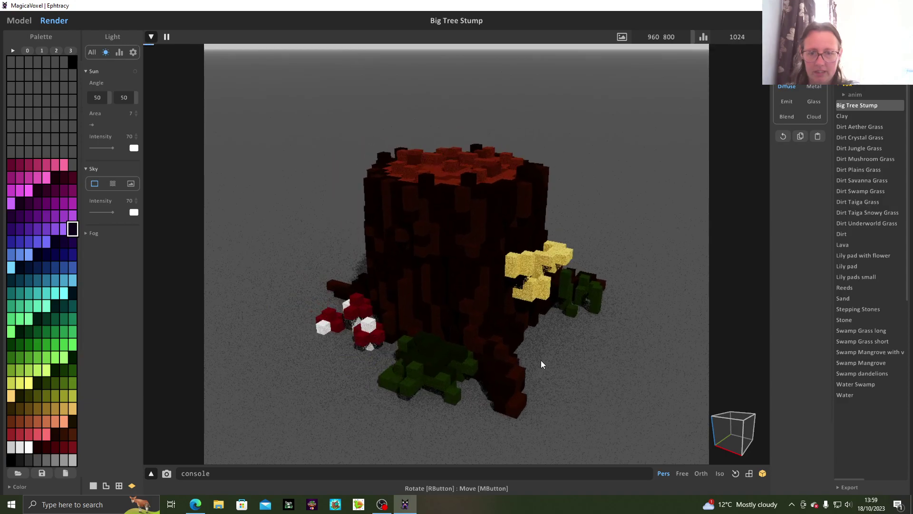
right_click_drag(541, 362, 578, 383)
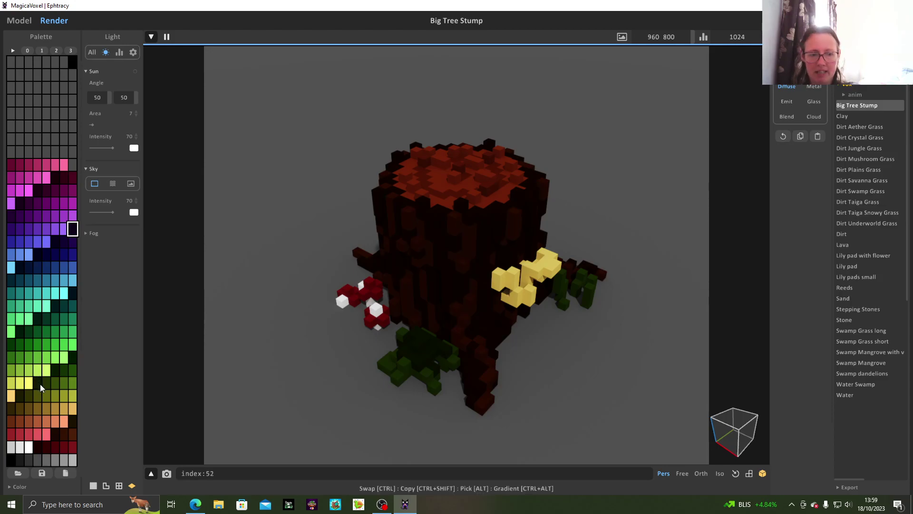
left_click(92, 52)
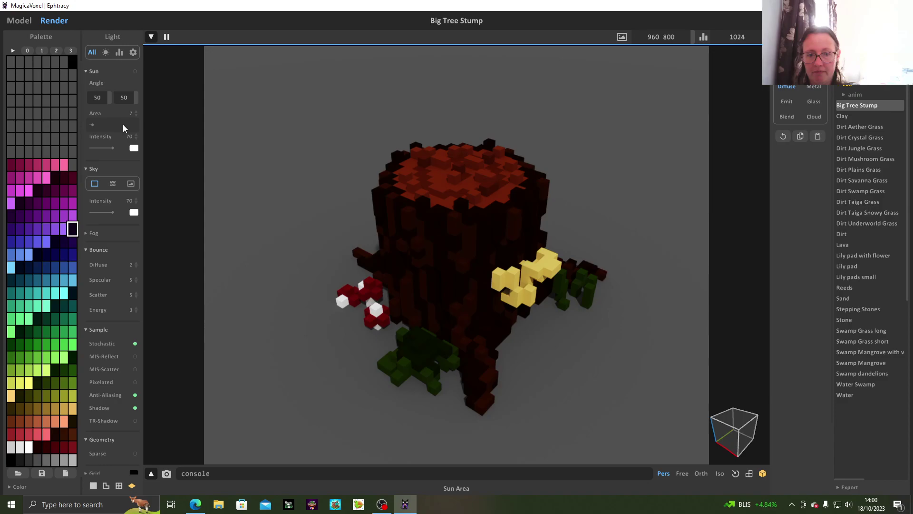
Step: Assign the Emit material to the pale orange palette colour
left_click(29, 384)
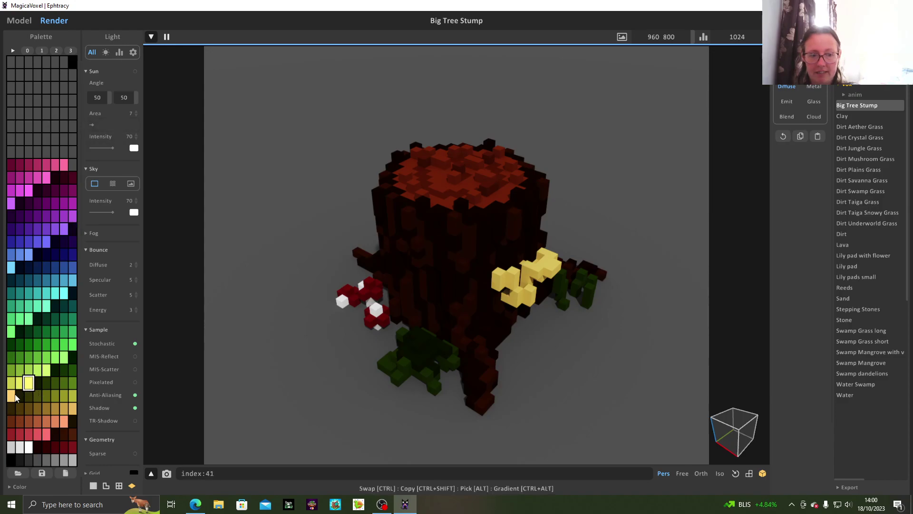
left_click(12, 396)
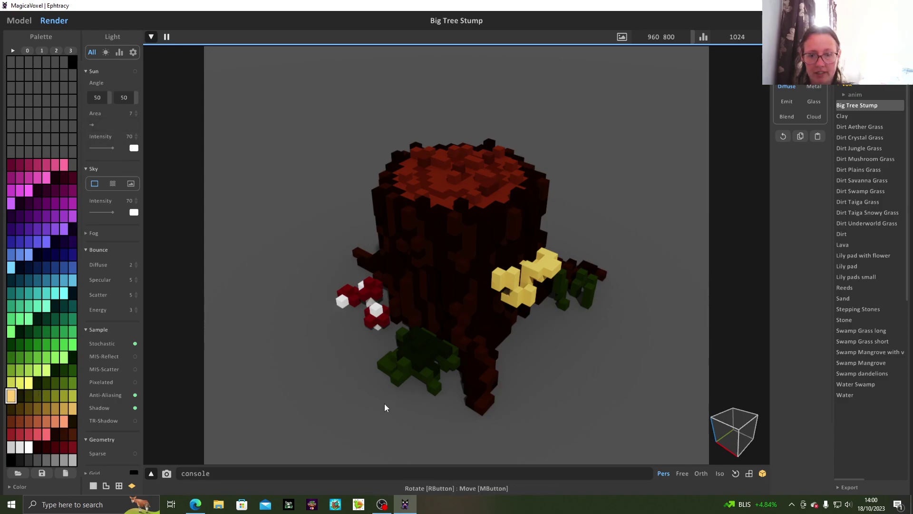
left_click(784, 102)
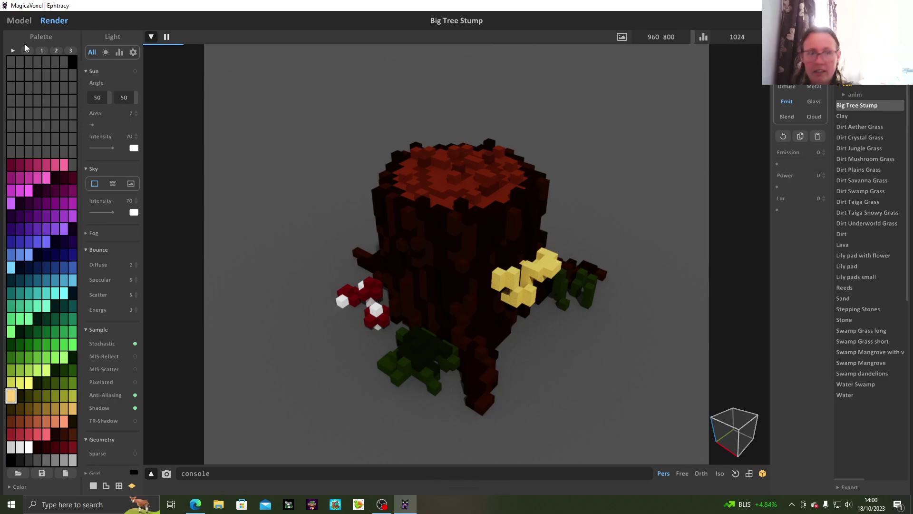
Step: Sample the yellow fungus colour from the stump model and return to the render
left_click(29, 21)
left_click(96, 167)
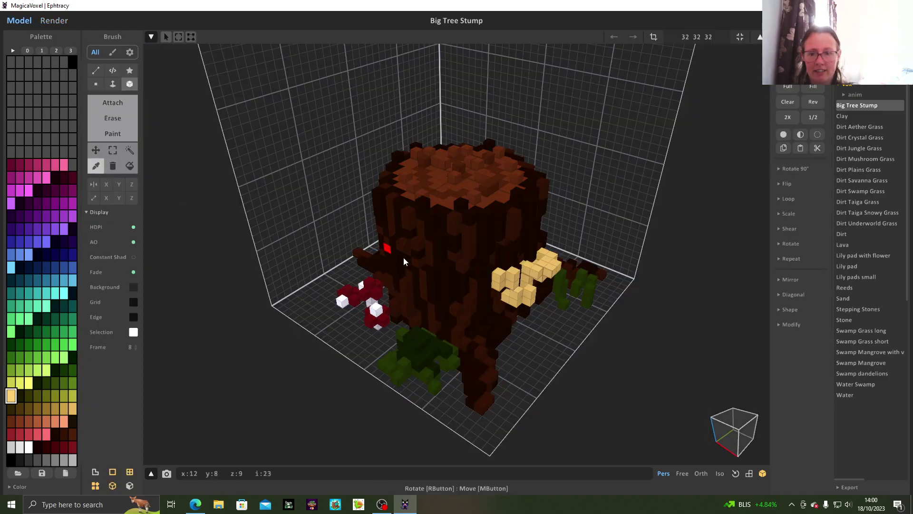
left_click(522, 287)
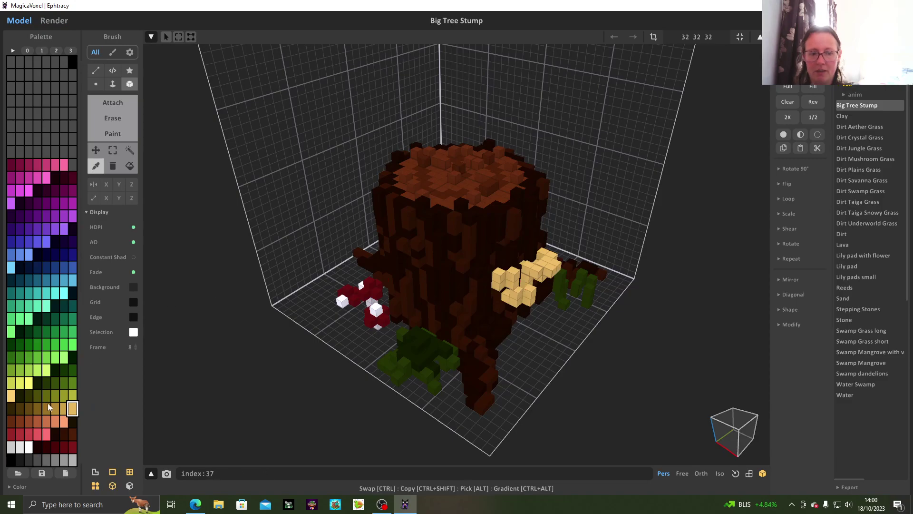
left_click(51, 22)
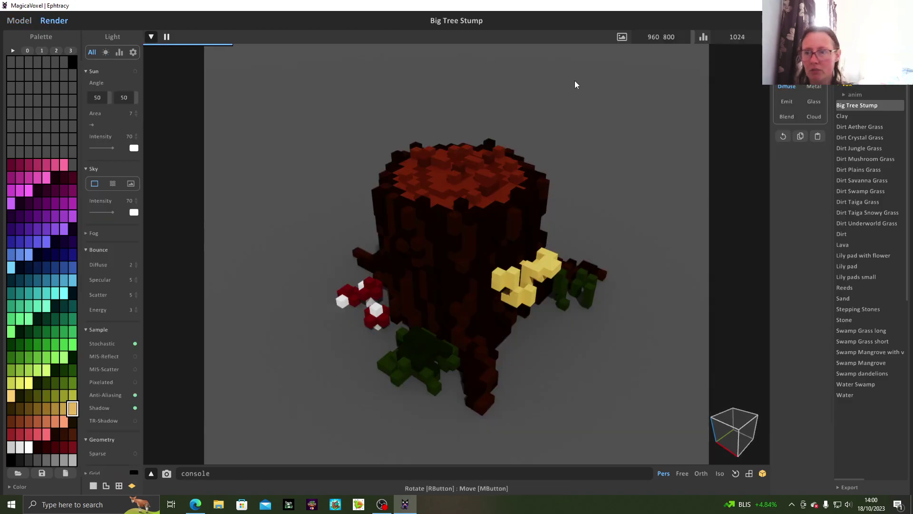
Step: Give the fungus colour an Emit material with Emission 33, Power 2 and Ldr 16
left_click(793, 106)
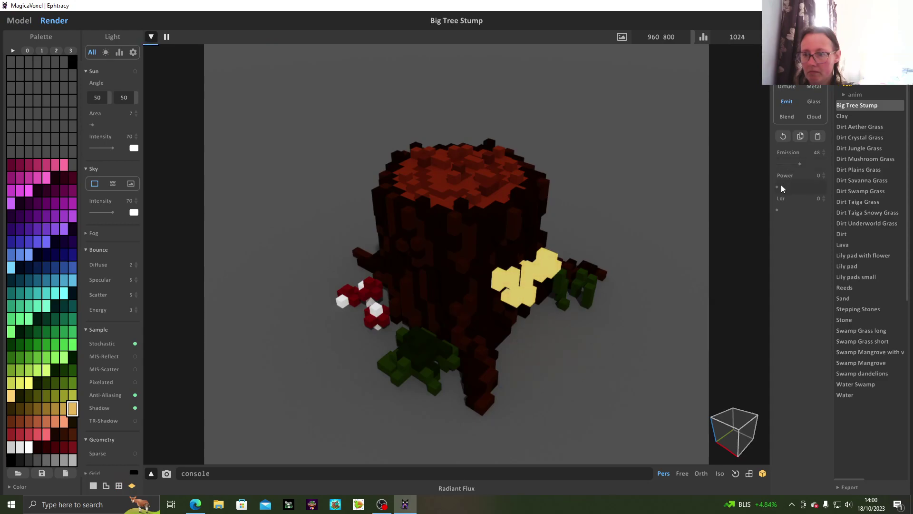
left_click_drag(782, 190, 801, 190)
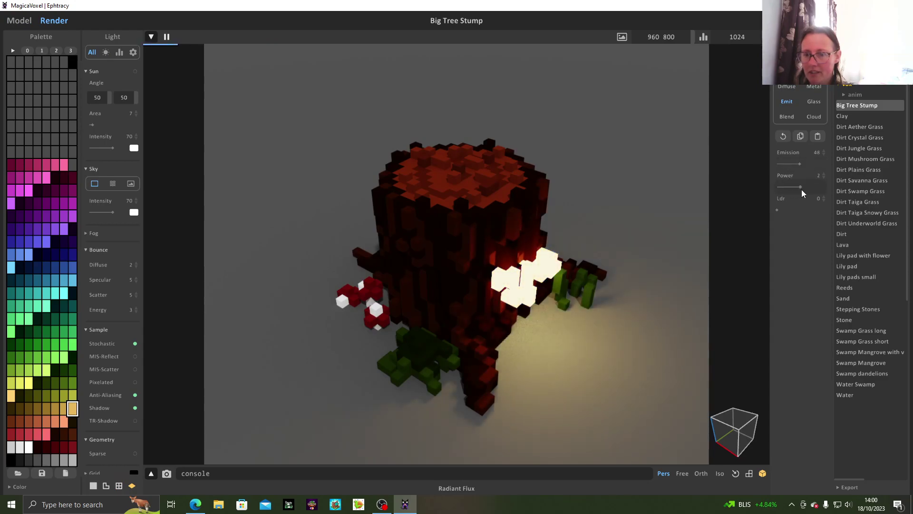
mouse_move(793, 166)
left_mouse_down()
mouse_move(778, 167)
mouse_move(792, 169)
left_mouse_up()
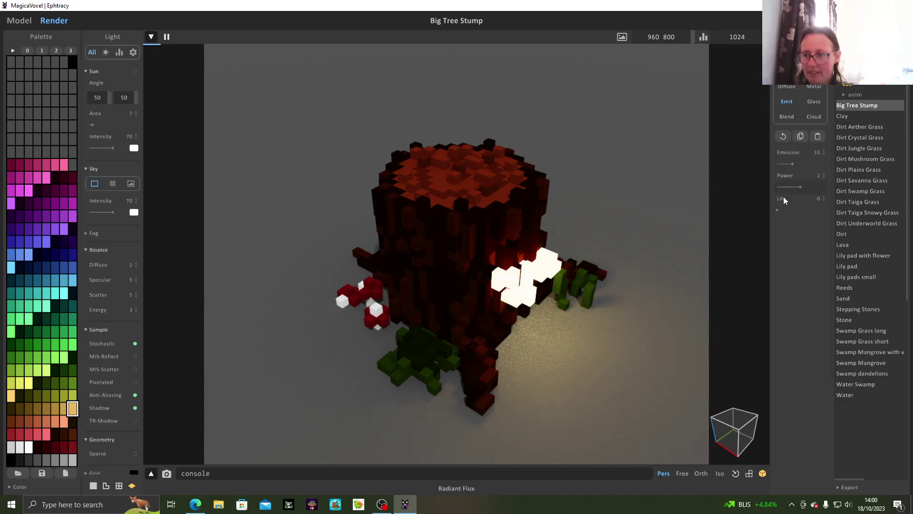
mouse_move(779, 209)
left_mouse_down()
mouse_move(801, 209)
mouse_move(790, 210)
left_mouse_up()
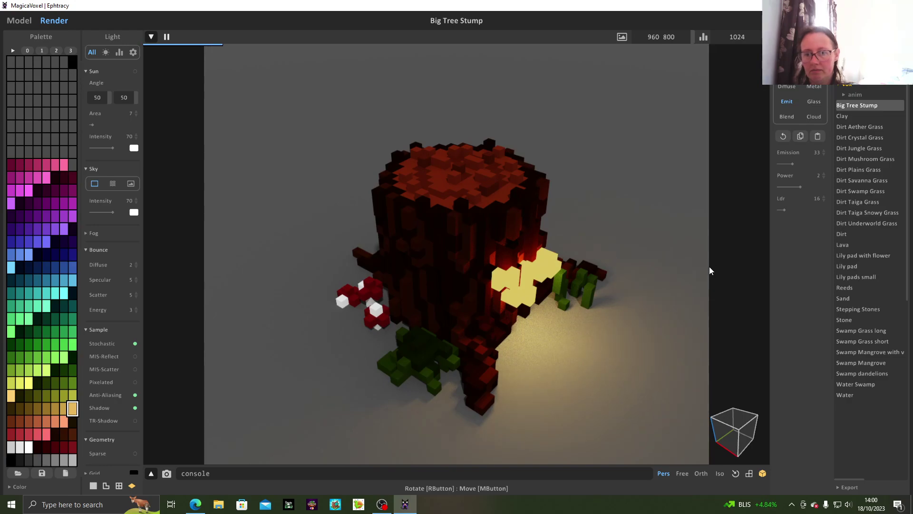
Step: Reset the fungus colour's Emission, Power and Ldr to 0 and return its material to Diffuse
left_click_drag(805, 189, 757, 191)
left_click_drag(787, 164, 757, 173)
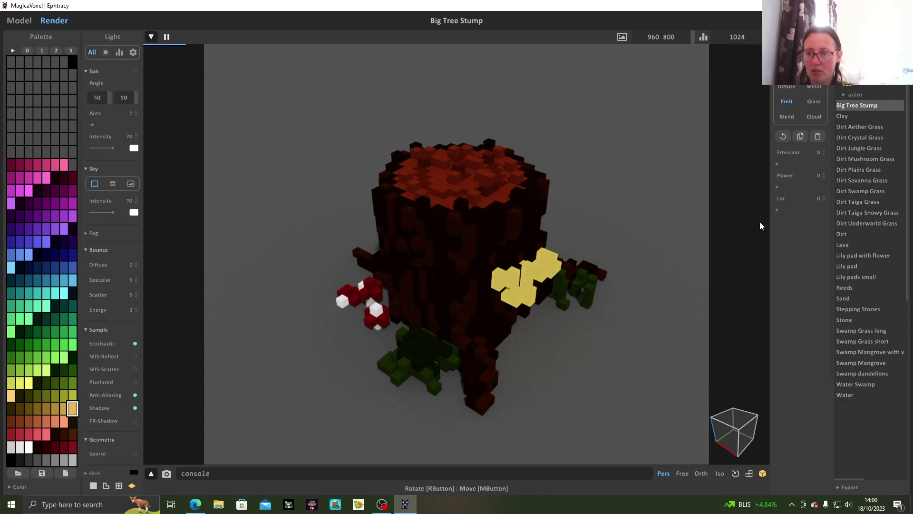
left_click(785, 88)
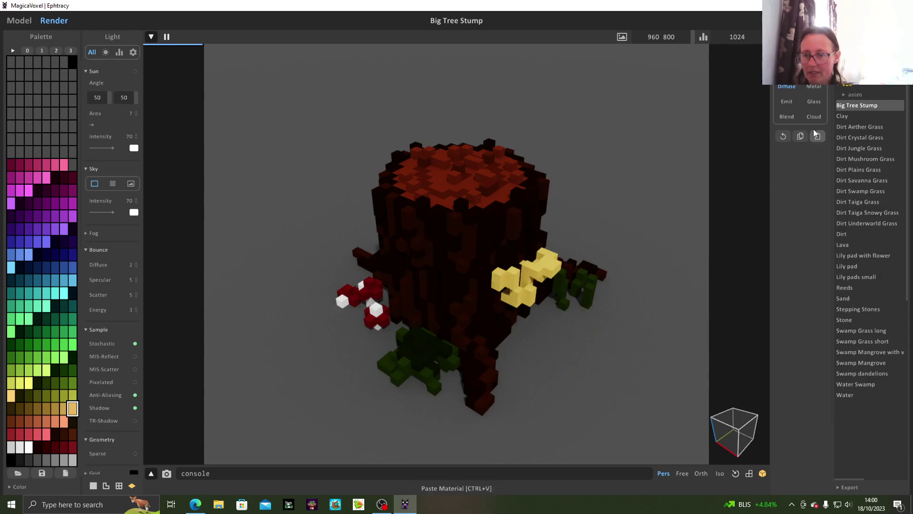
Step: Give the fungus colour a Glass material with Roughness 0, Transparency 0 and IOR 3.00
left_click(812, 102)
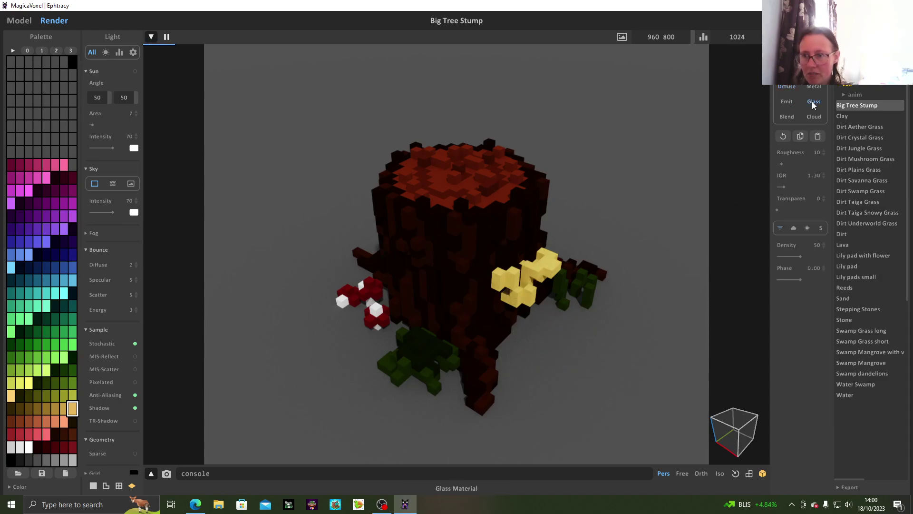
left_click_drag(783, 165, 771, 166)
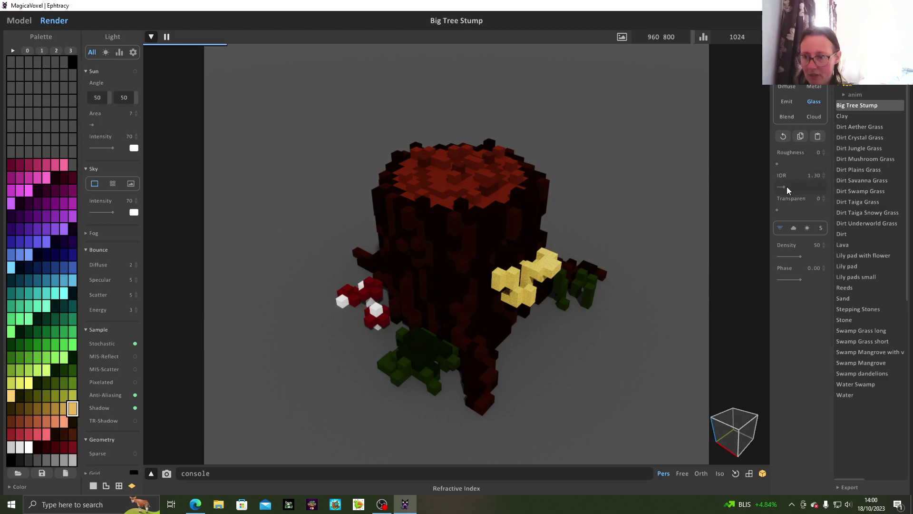
mouse_move(782, 210)
left_mouse_down()
mouse_move(813, 210)
mouse_move(774, 213)
left_mouse_up()
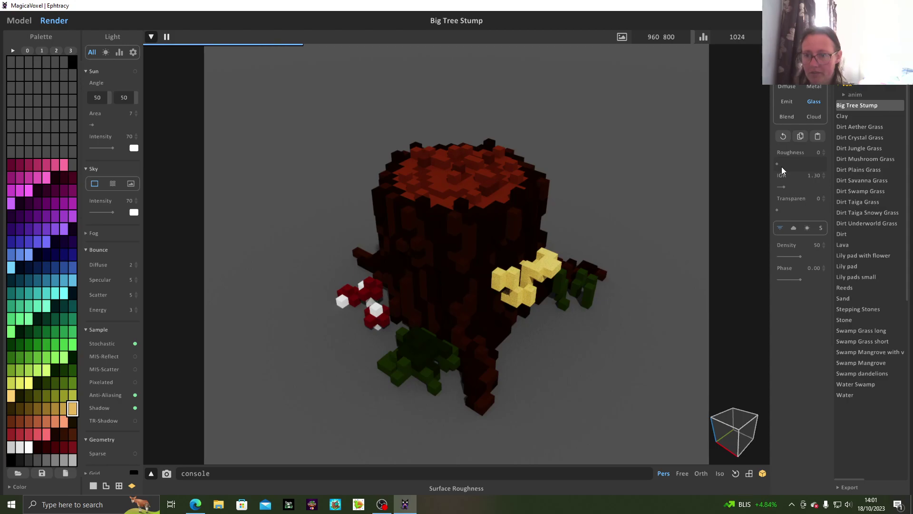
left_click_drag(784, 184, 830, 187)
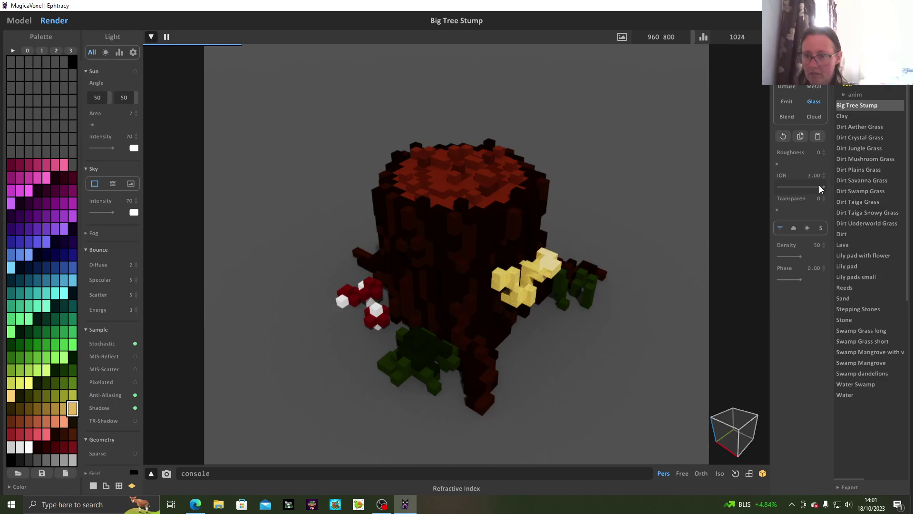
Step: Give the fungus colour a Metal material with Metallic 100 and inspect the rendered stump from another angle
left_click(814, 86)
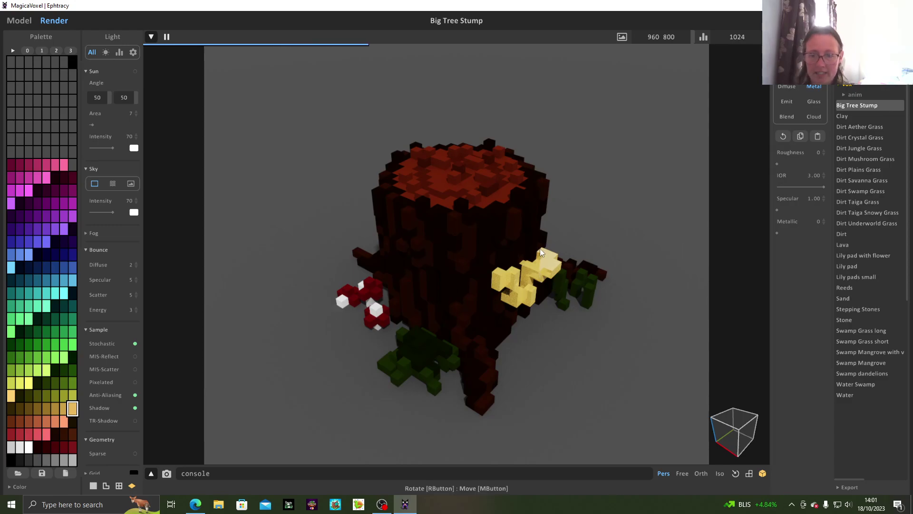
left_click_drag(782, 235, 829, 230)
right_click_drag(656, 296, 634, 310)
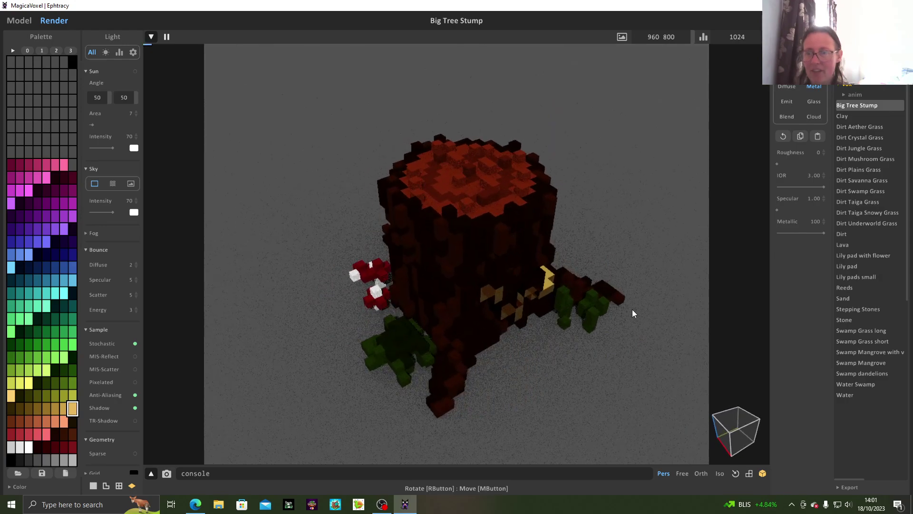
Step: Reset the fungus colour's Metallic value to 0 and return its material to Diffuse
left_click_drag(822, 235, 754, 239)
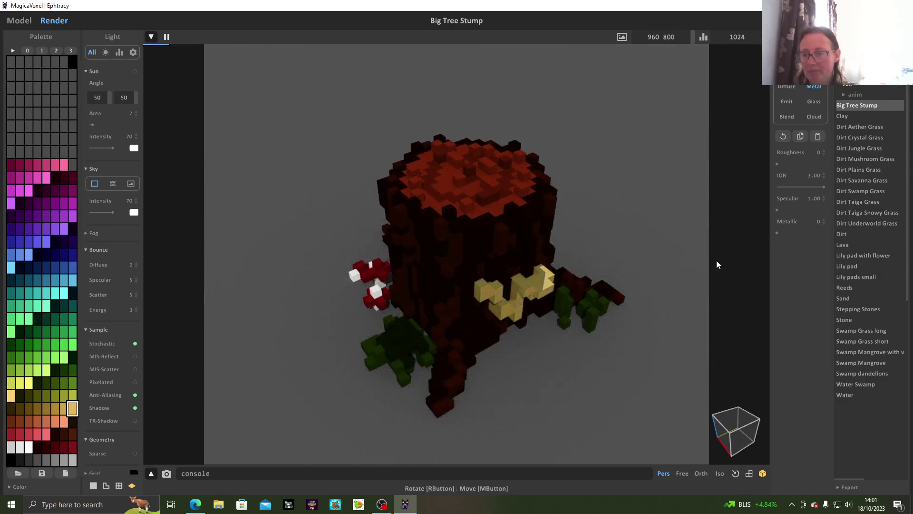
left_click(787, 87)
right_click_drag(676, 188, 692, 175)
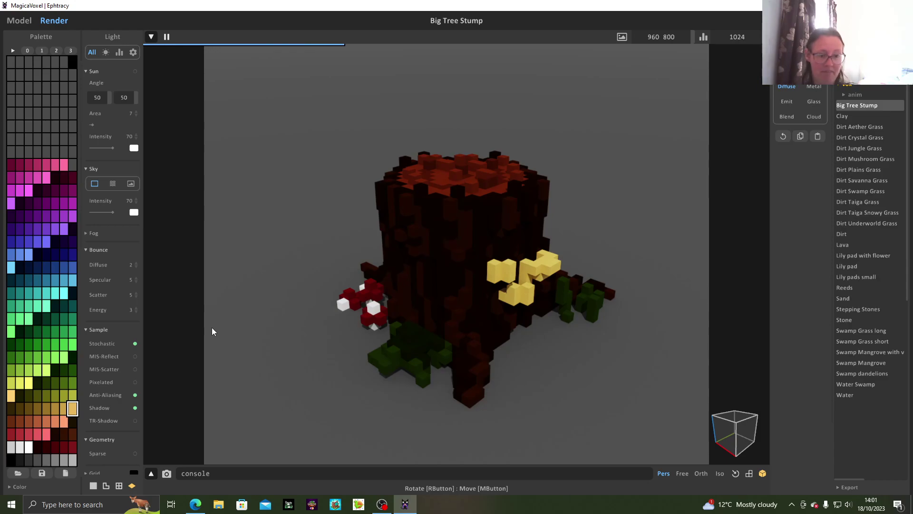
scroll(226, 313, "down", 2)
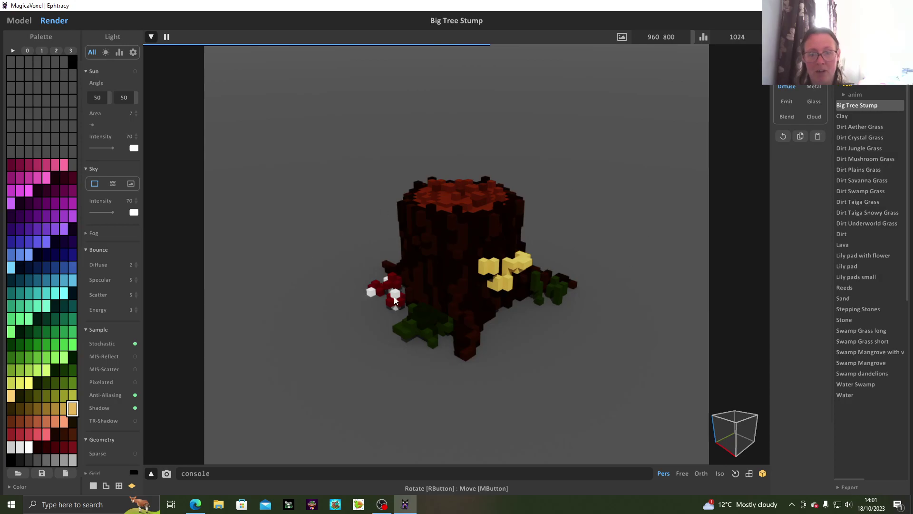
Step: Return to the model editor and examine the Big Tree Stump from several angles
left_click(18, 20)
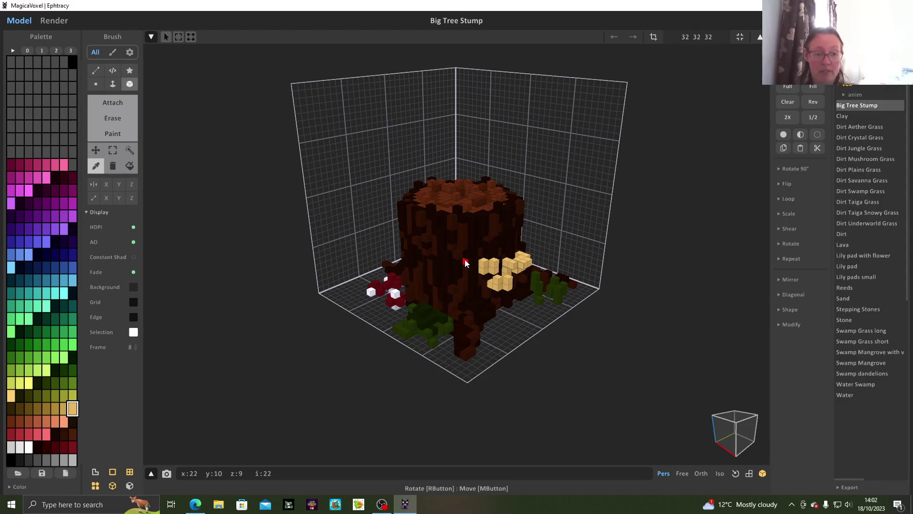
right_click_drag(465, 263, 482, 250)
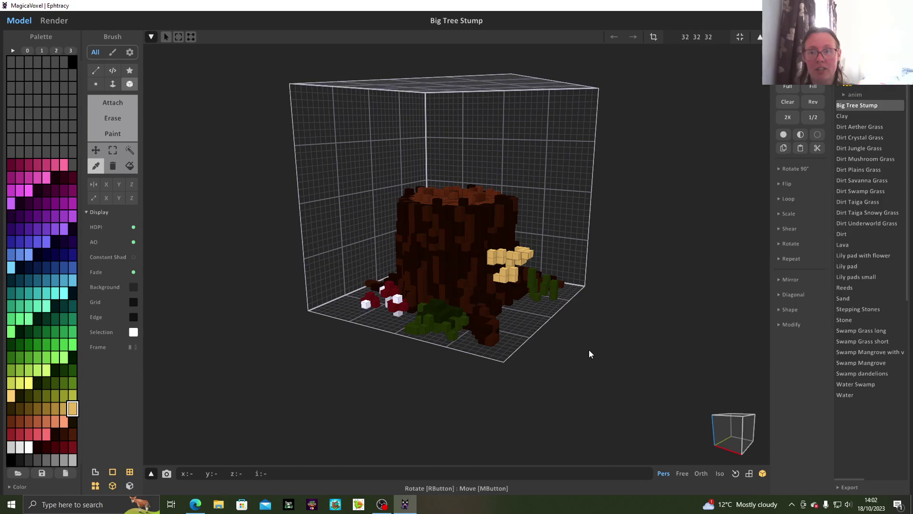
right_click_drag(589, 350, 576, 374)
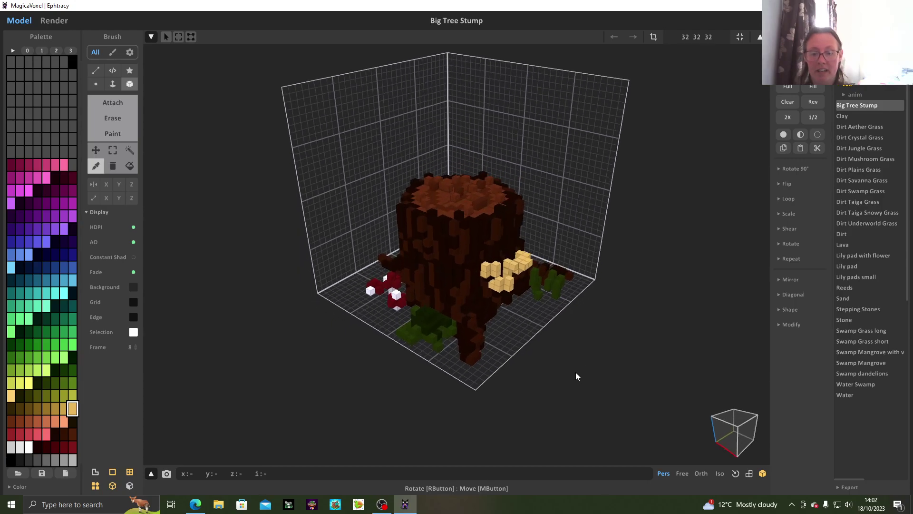
mouse_move(409, 506)
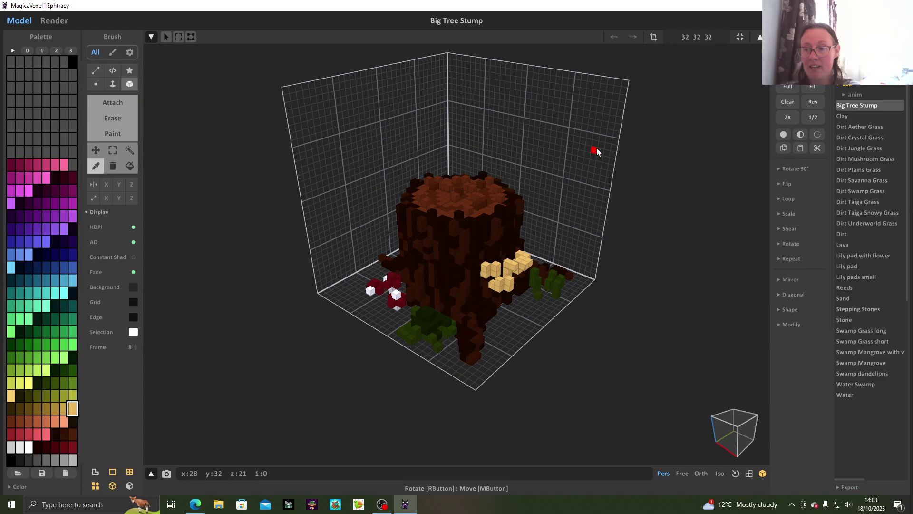
middle_click_drag(589, 148, 580, 186)
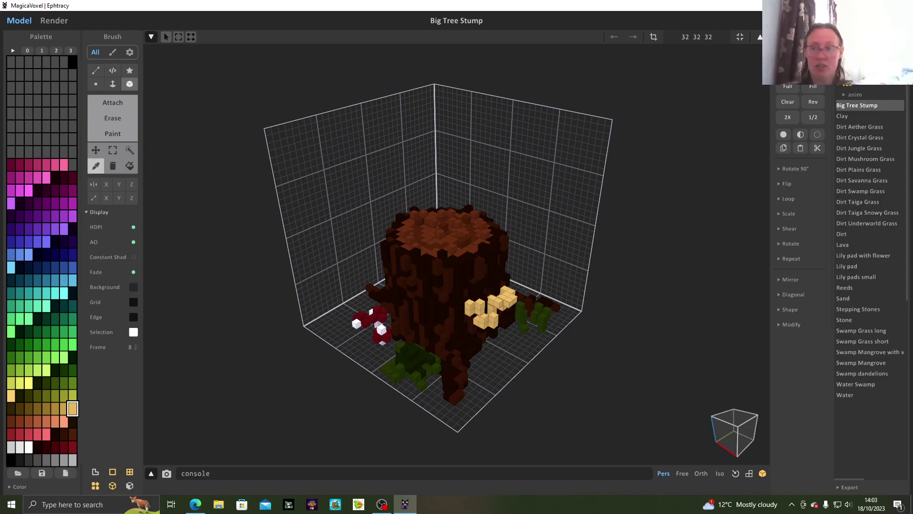
Step: Close MagicaVoxel and switch to OBS Studio
left_click(901, 6)
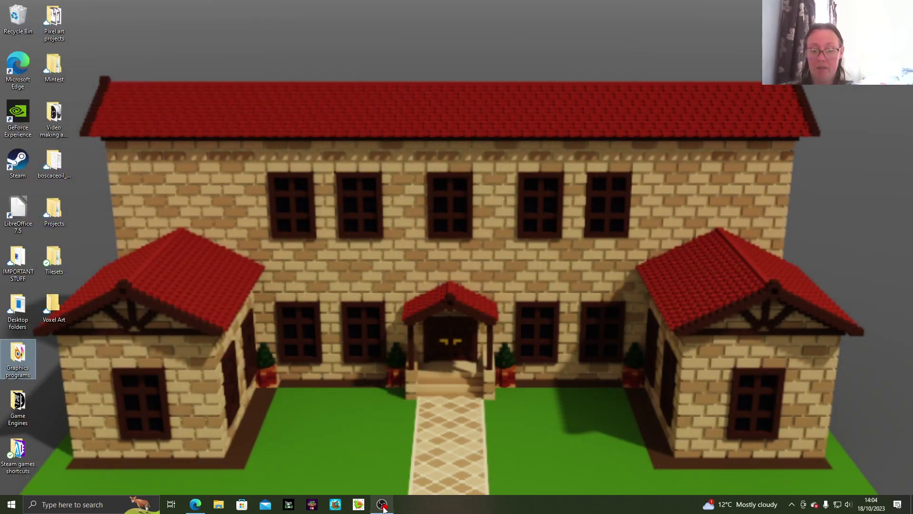
left_click(384, 506)
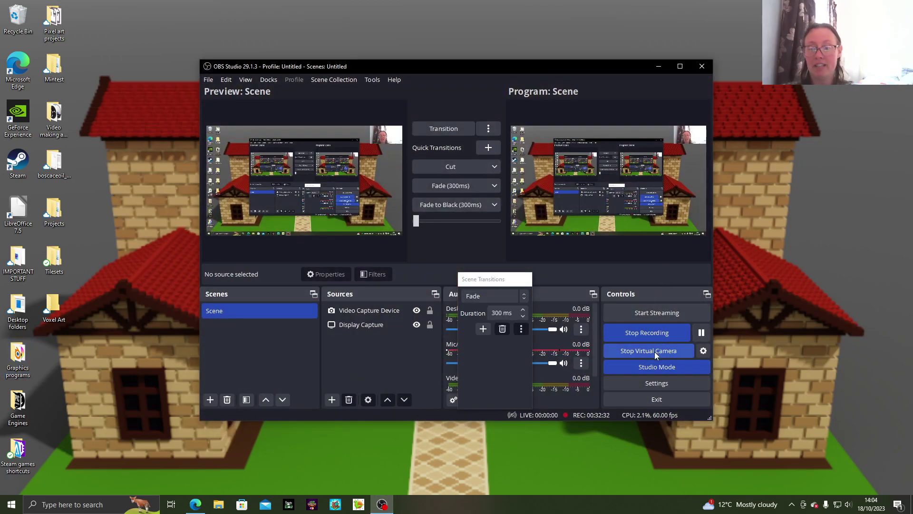